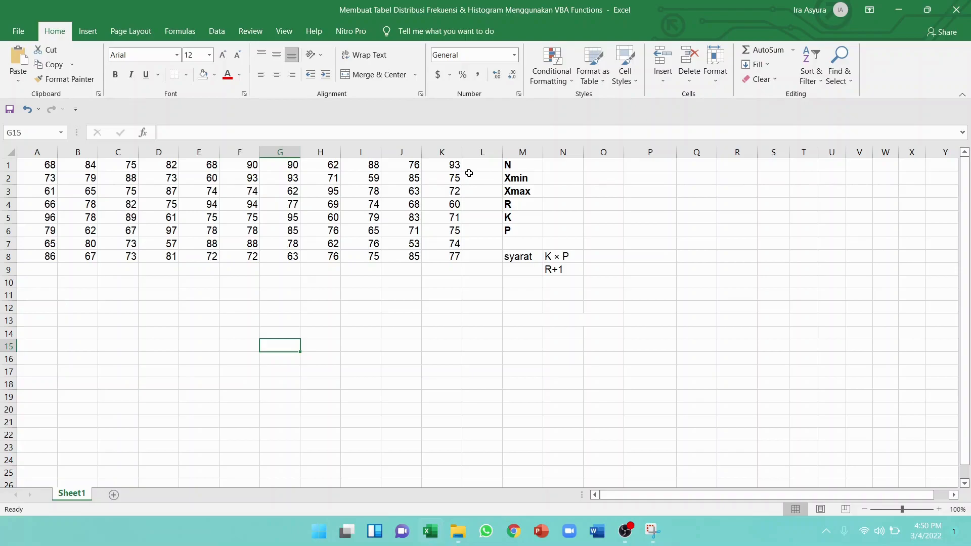
Compute the number of data values N in cell N1 with a COUNT formula over A1:K8
left_click(562, 164)
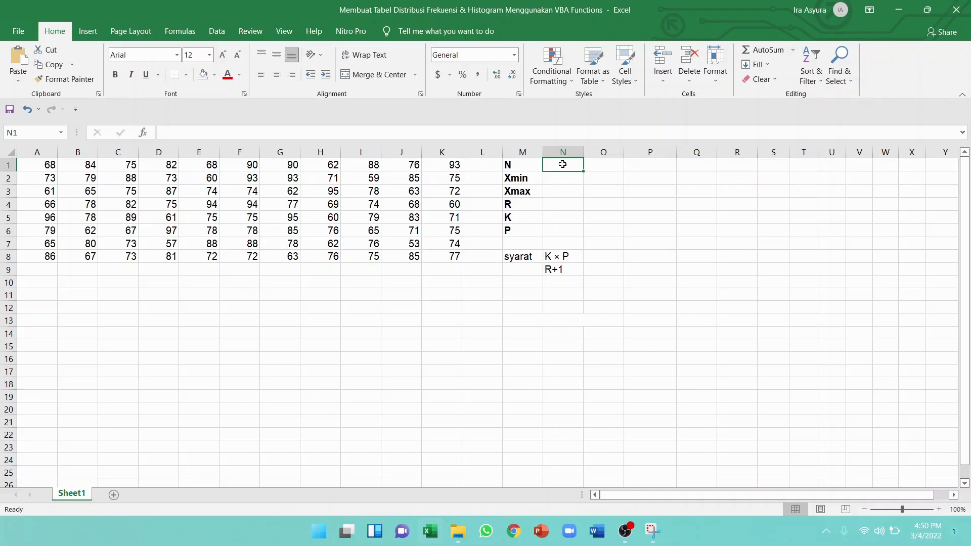
type("=COUNT(")
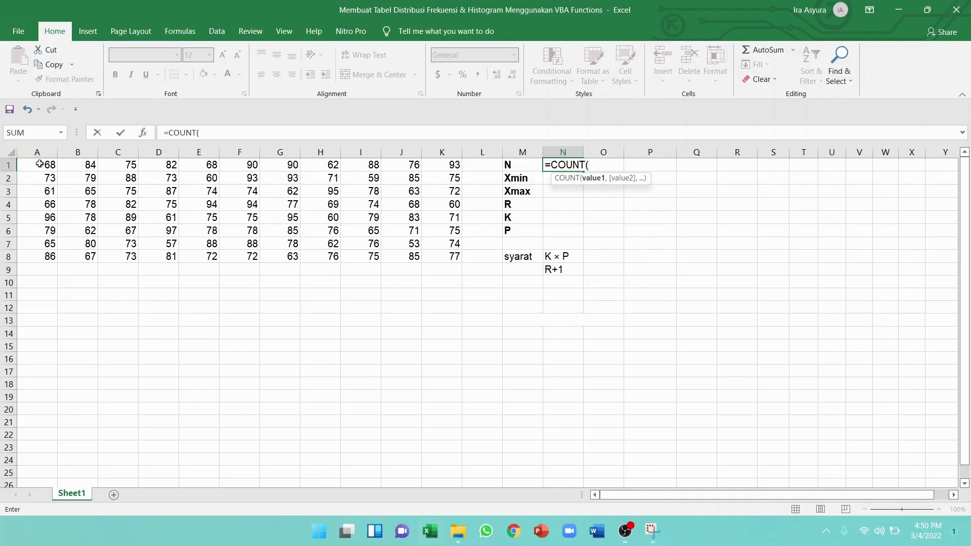
left_click_drag(40, 163, 453, 259)
type(")")
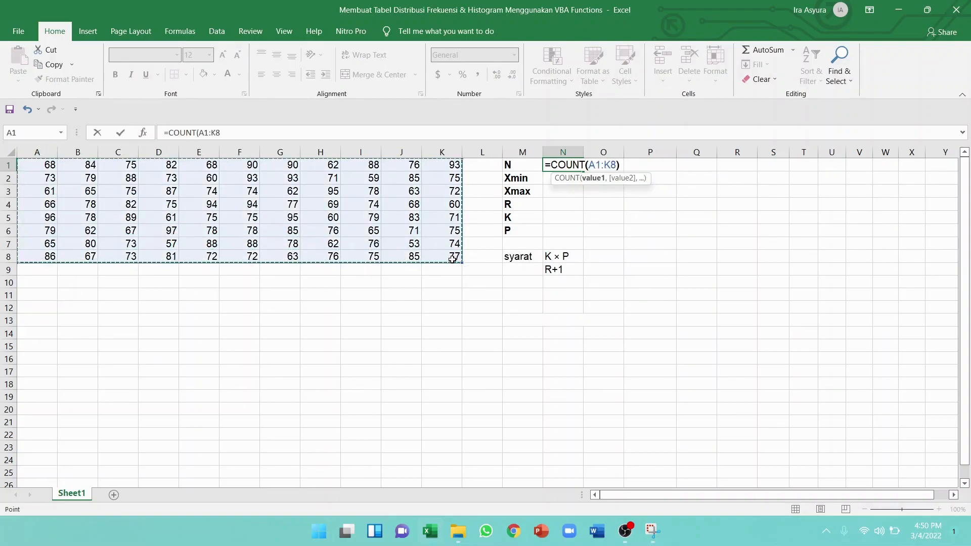
key("Return")
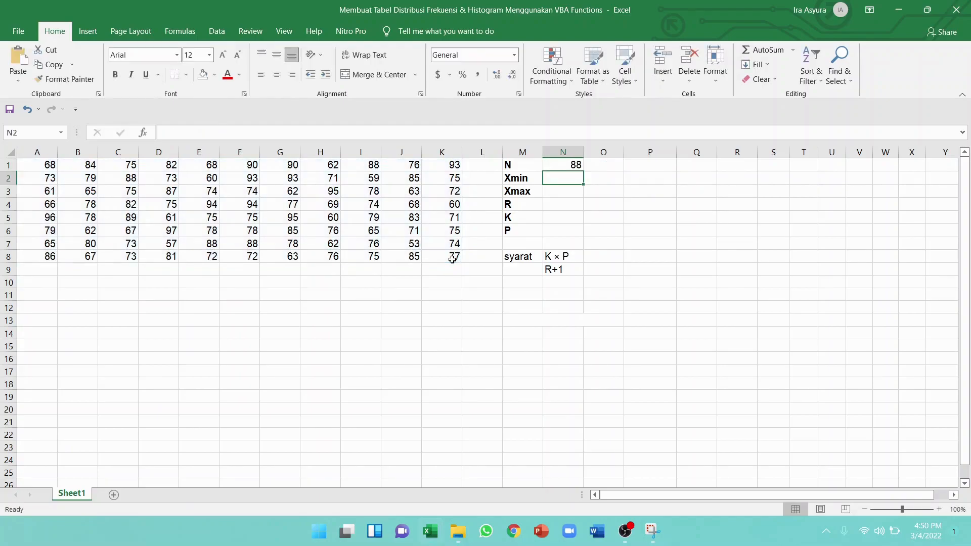
left_click(559, 163)
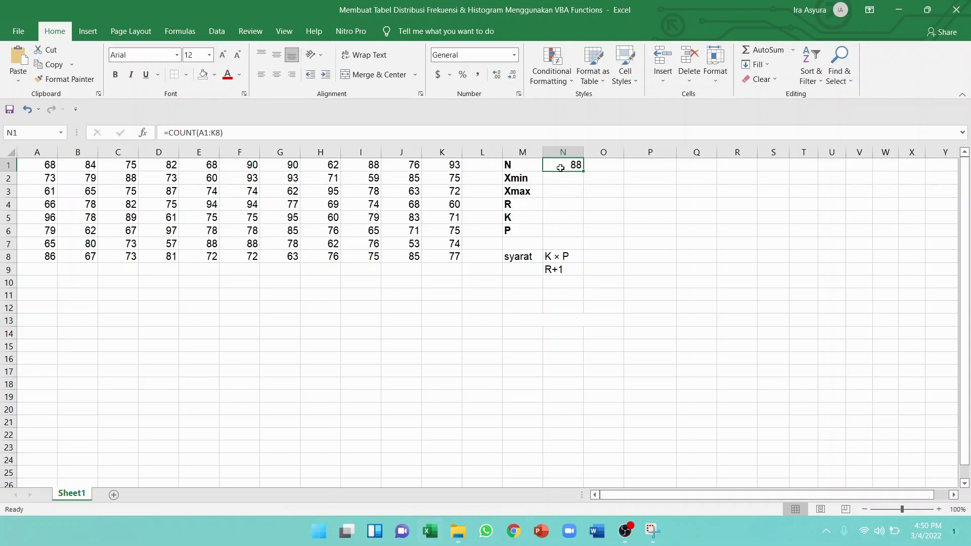
key("Return")
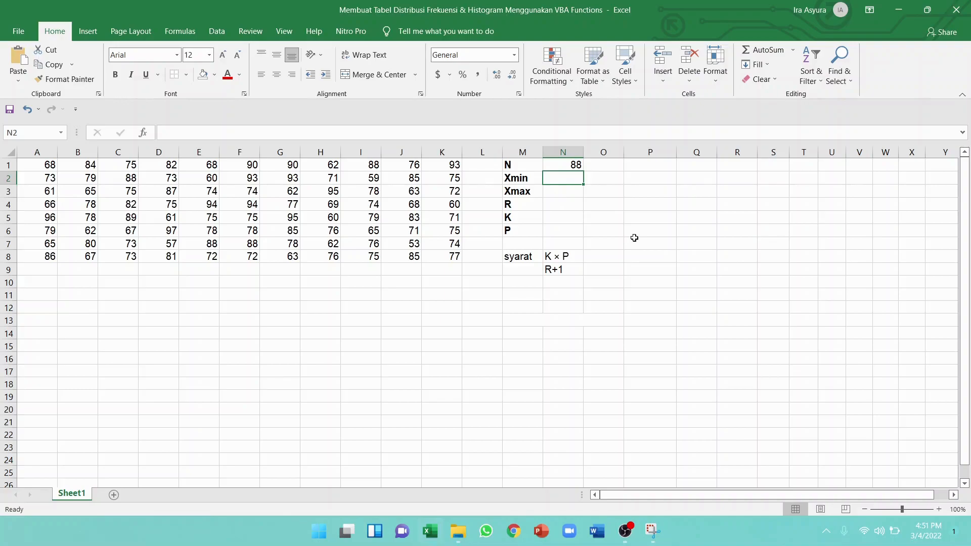
Compute Xmin in cell N2 with a MIN formula over the data range A1:K8
type("=MIN")
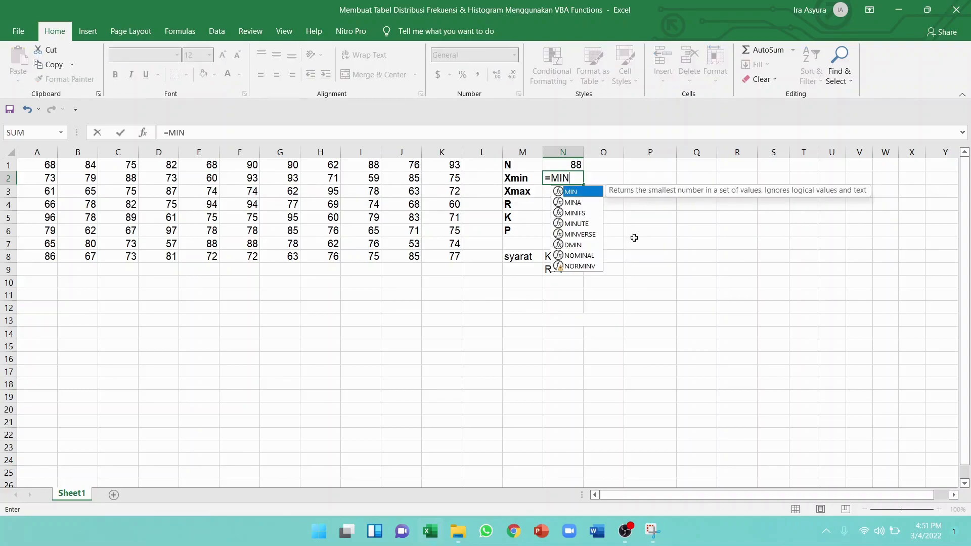
type("(")
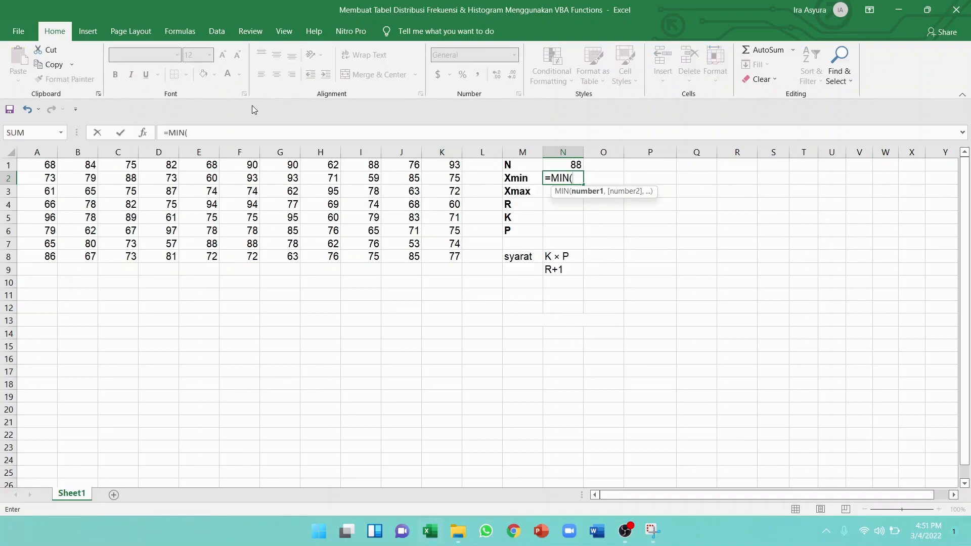
left_click_drag(49, 166, 458, 259)
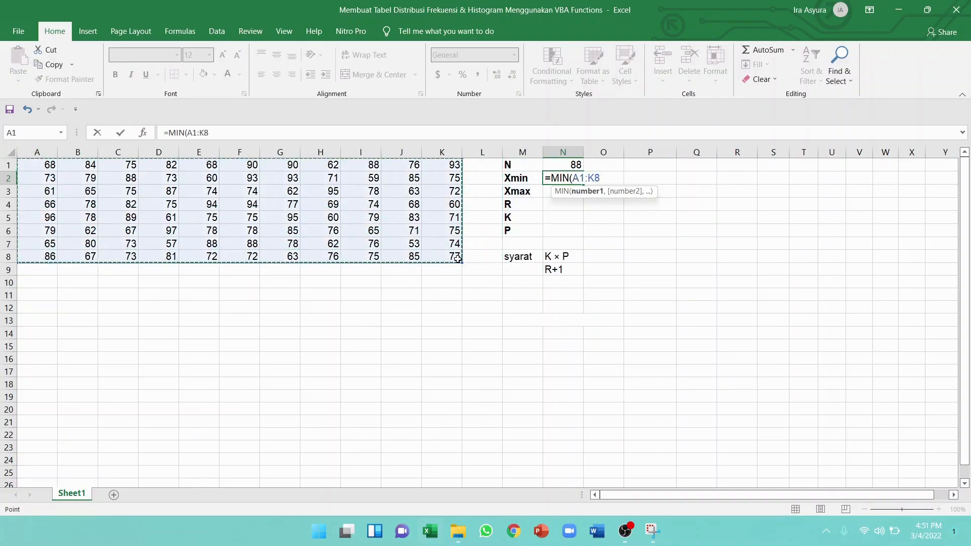
type(")")
key("Return")
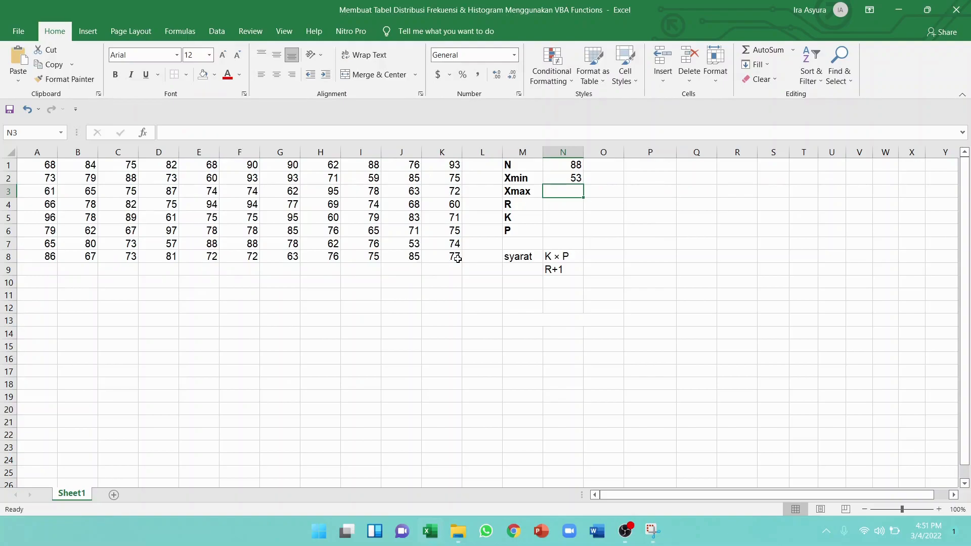
Compute Xmax in cell N3 with a MAX formula over the data range A1:K8
type("=MAX(")
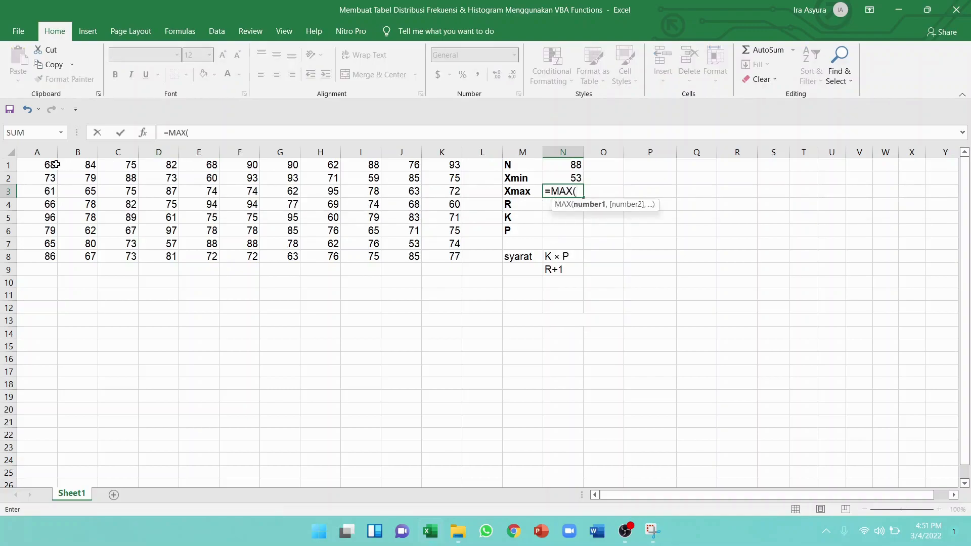
left_click_drag(49, 165, 458, 256)
type(")")
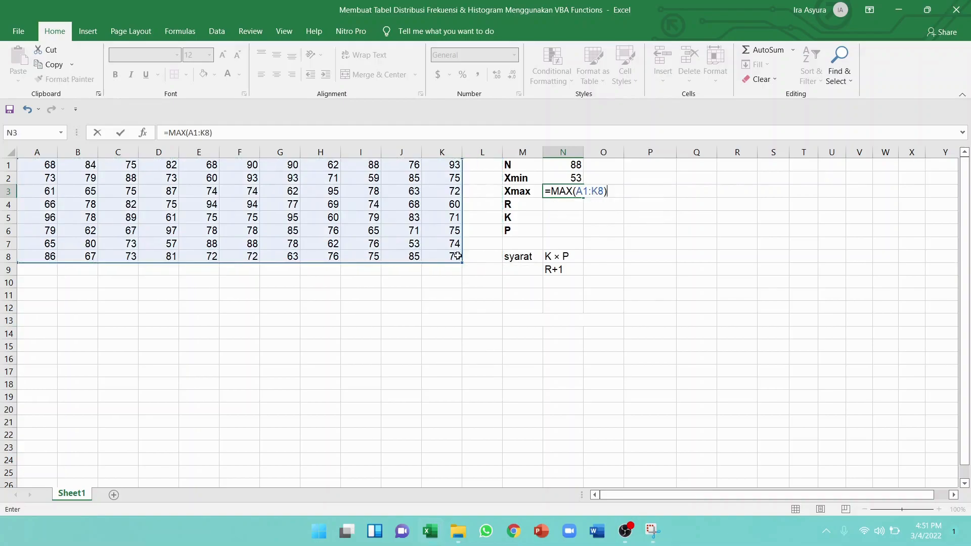
key("Return")
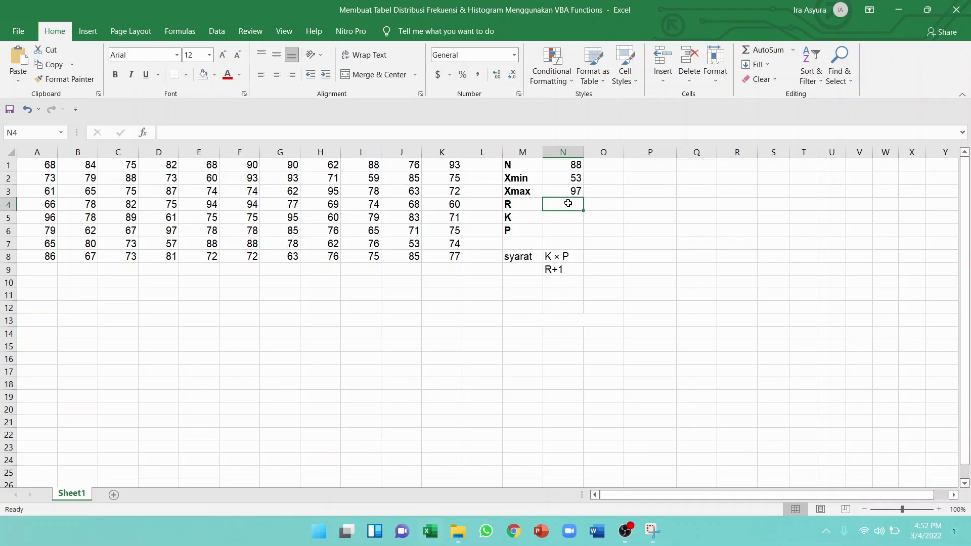
Compute the range R in cell N4 by subtracting Xmin from Xmax with =N3-N2
type("=")
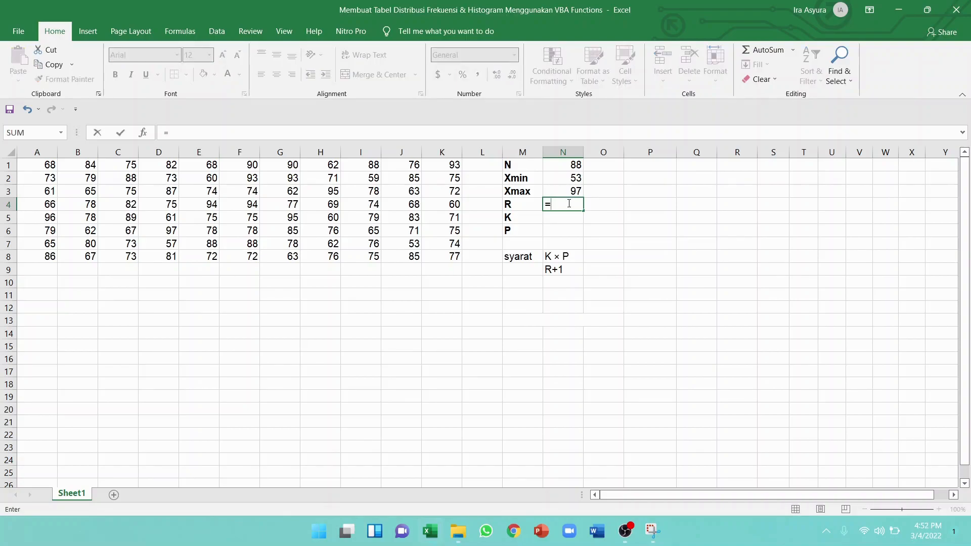
left_click(558, 190)
type("-")
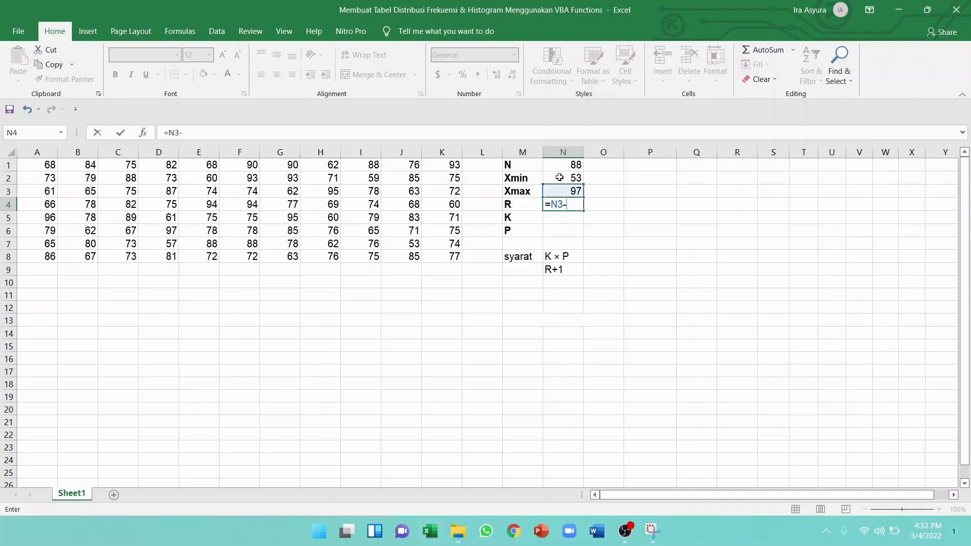
left_click(559, 178)
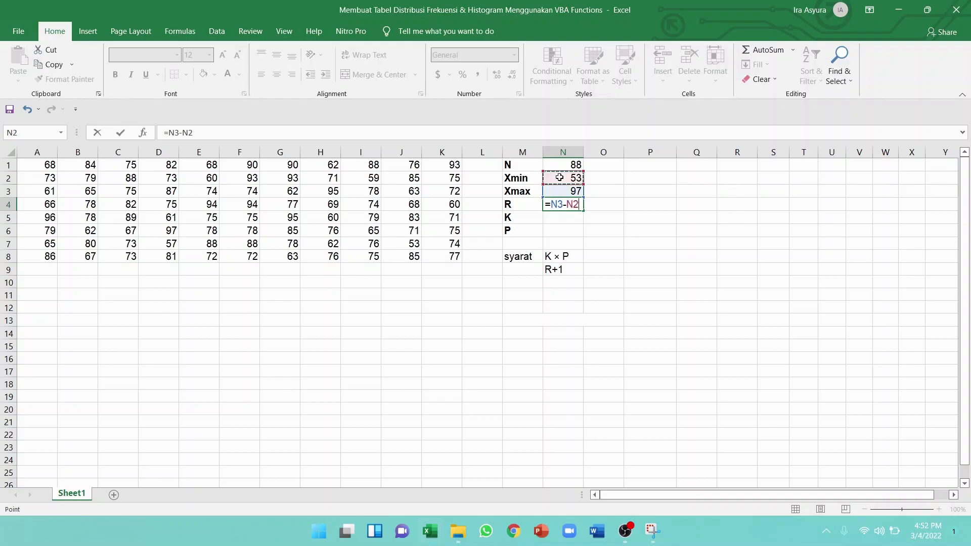
key("Return")
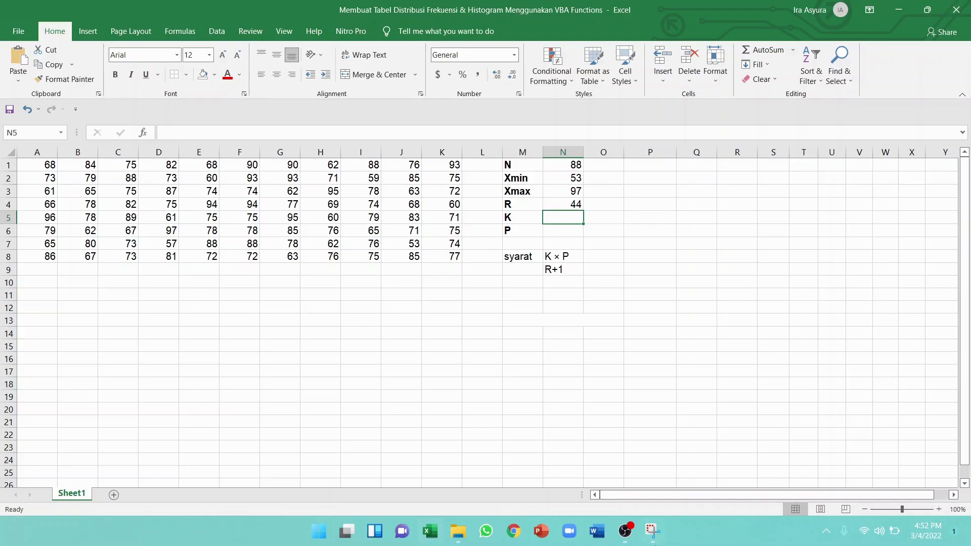
Check the class-count rule in the Snipping Tool image and compute K in cell N5 with =1+3.3*LOG(N1)
left_click(652, 531)
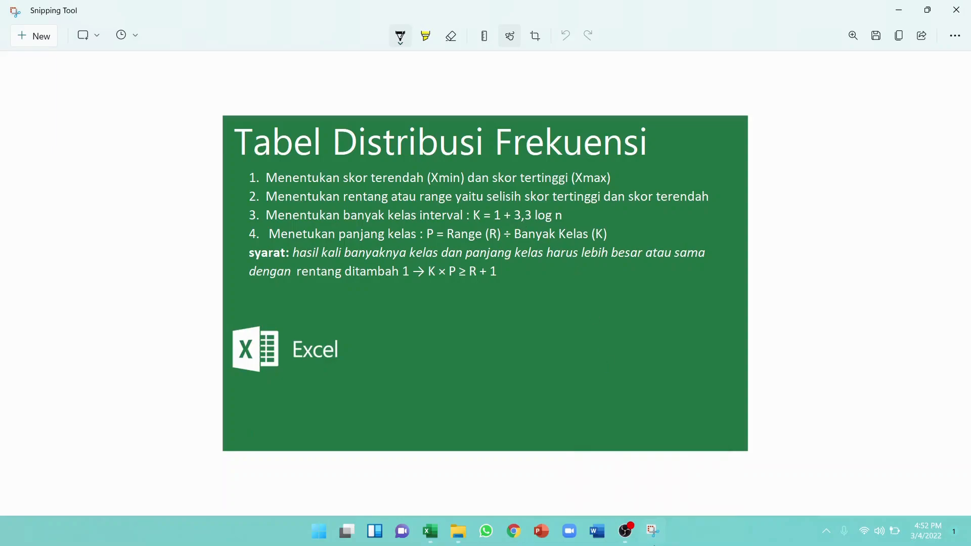
left_click(653, 530)
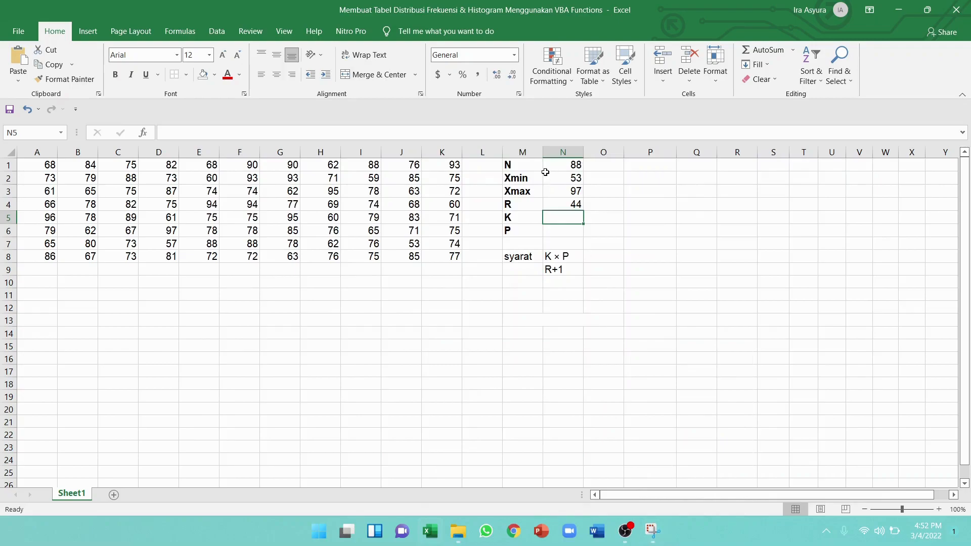
type("=1+")
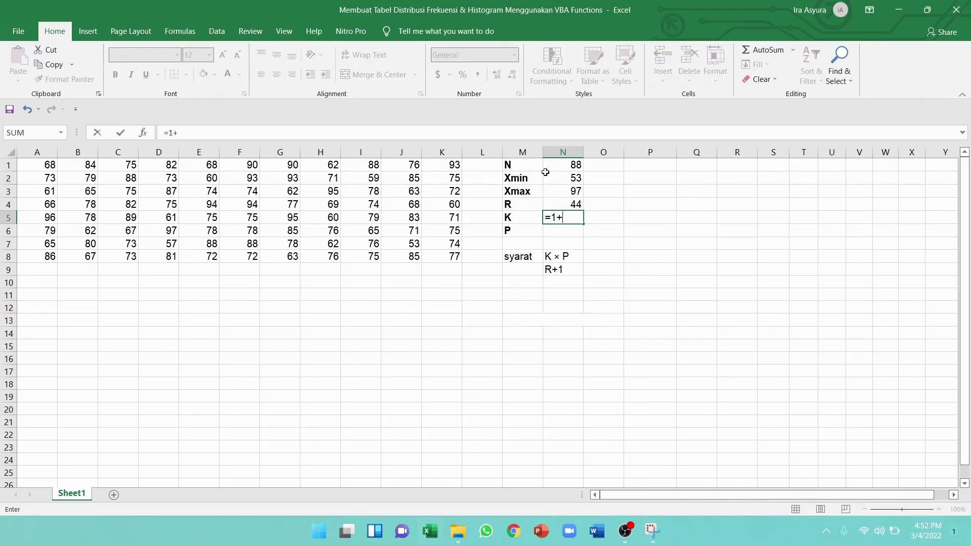
type("3")
type(".3*LOG(")
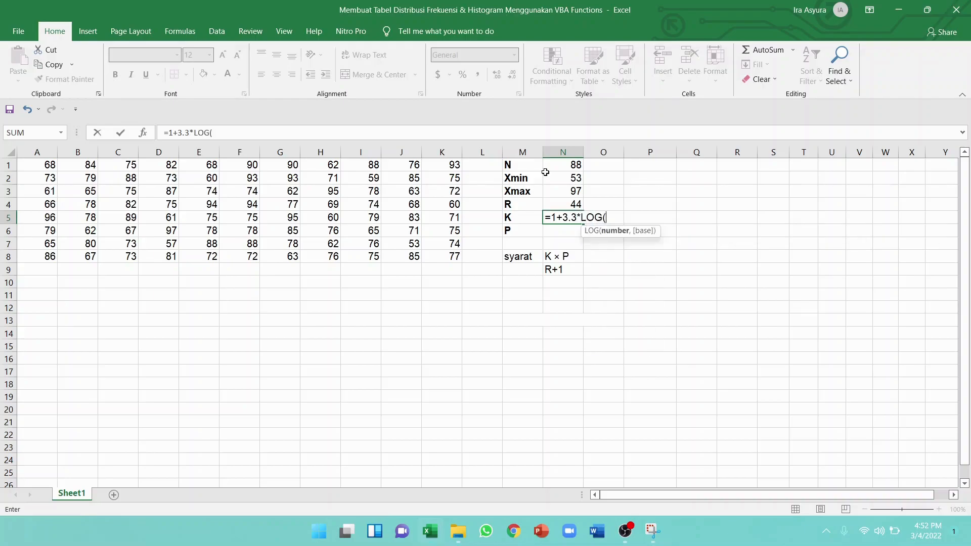
left_click(573, 169)
type(")")
key("Return")
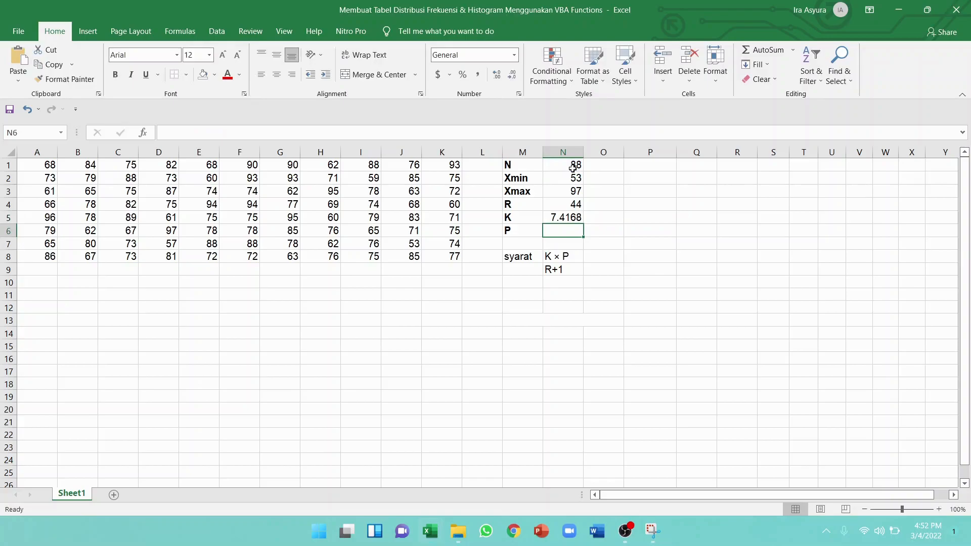
Enter the rounded class-count options beside K: 7 in O5, "atau" in P5 and 8 in Q5
left_click(603, 219)
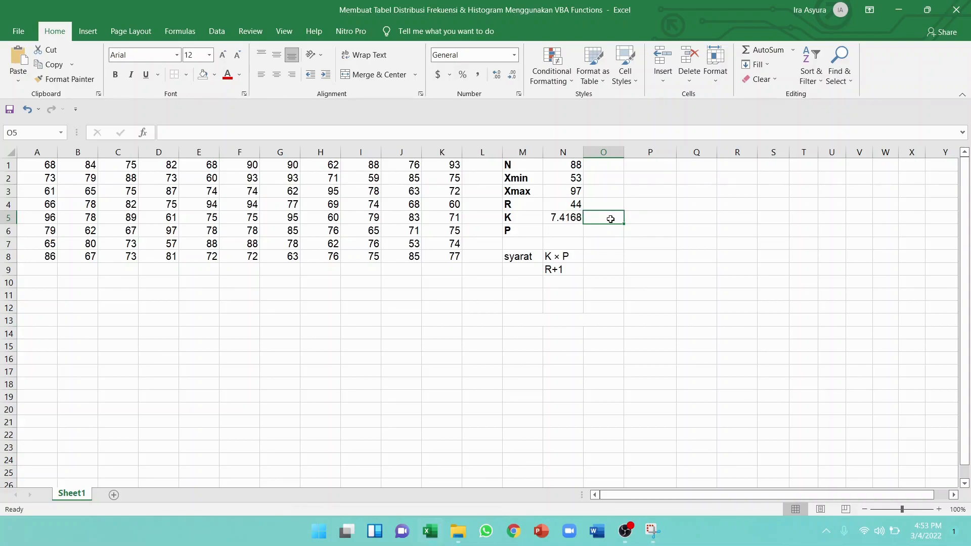
type("7")
key("Tab")
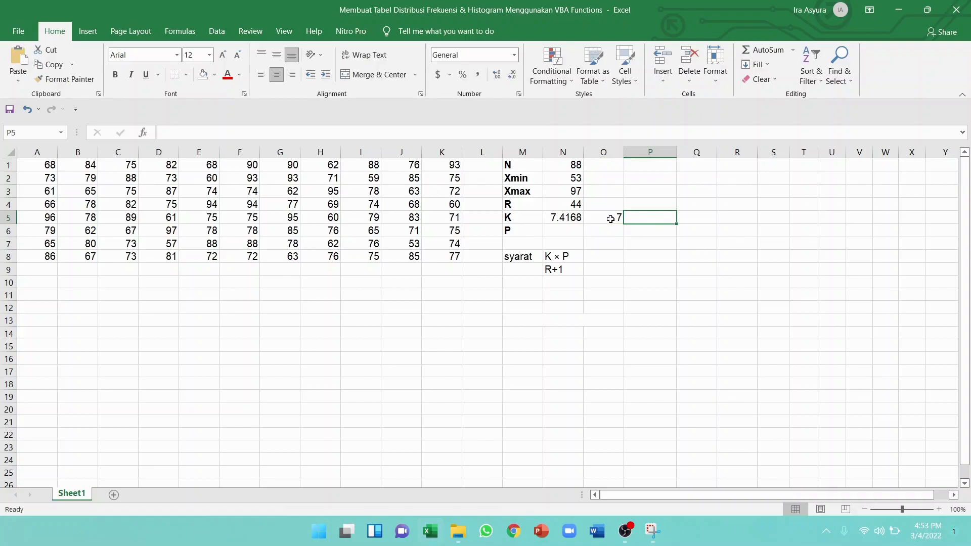
type("atau")
key("Tab")
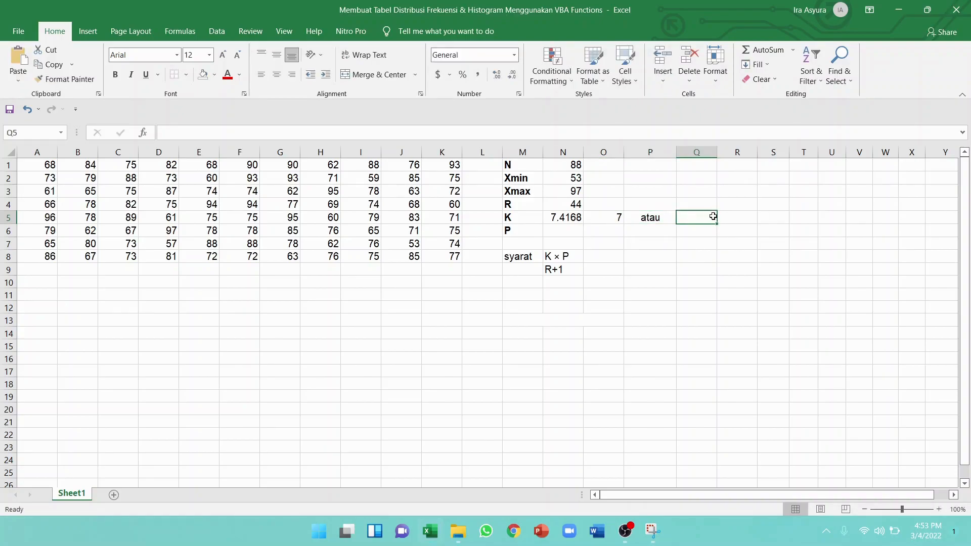
type("8")
key("Return")
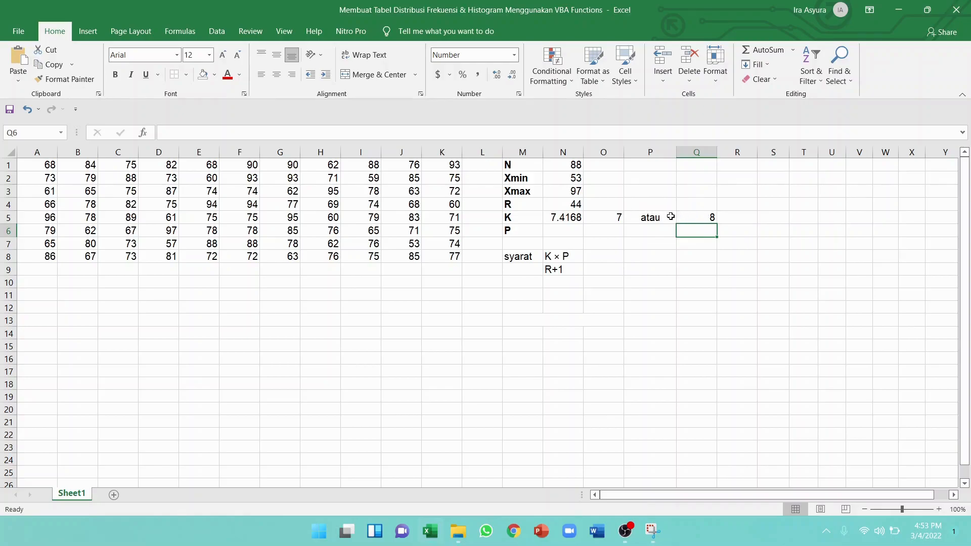
left_click(524, 234)
left_click_drag(524, 233, 615, 330)
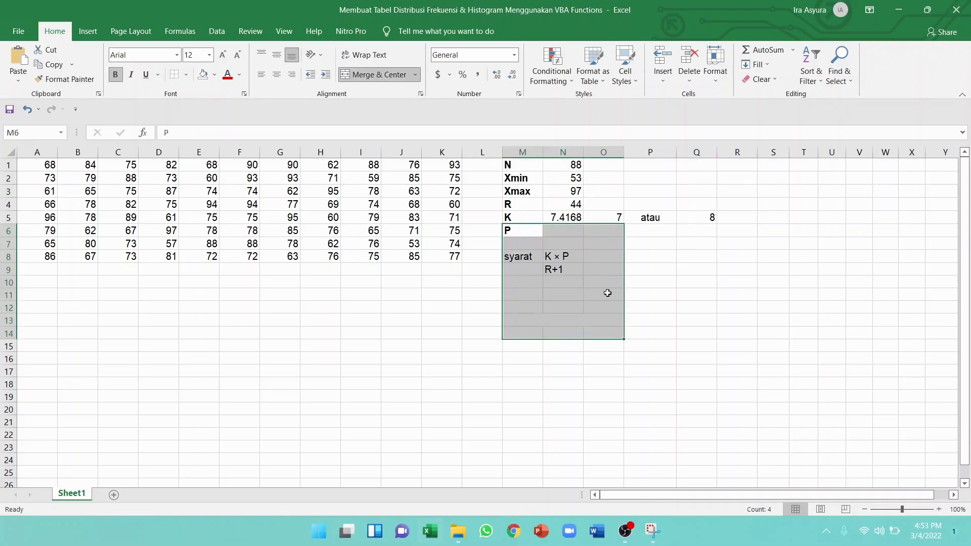
left_click(568, 227)
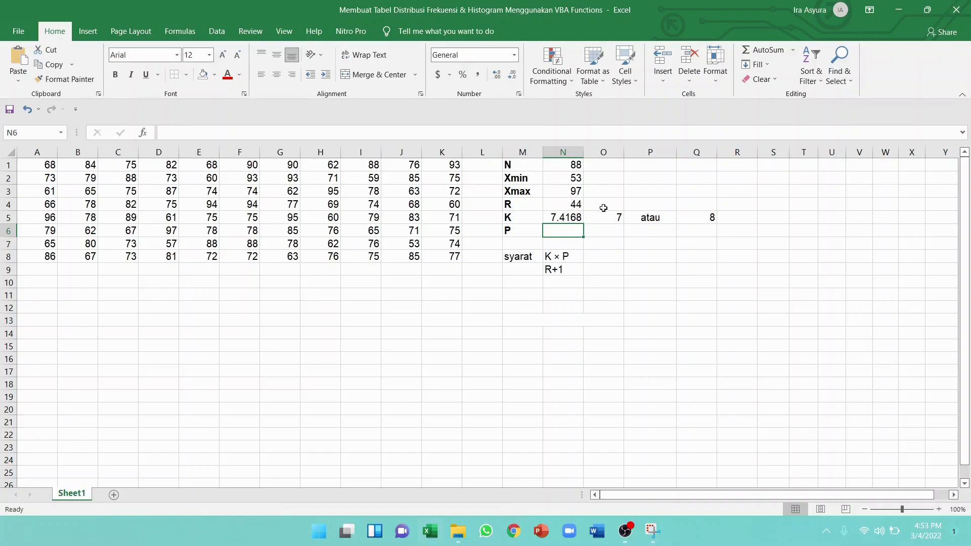
Compute the class length P for 7 classes in cell O6 by dividing R by K with =N4/O5
left_click(612, 233)
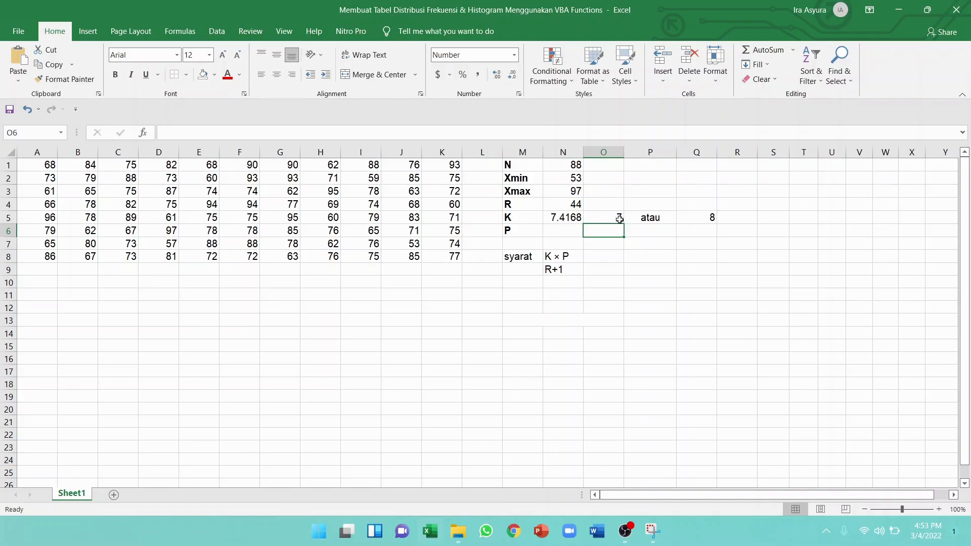
type("=")
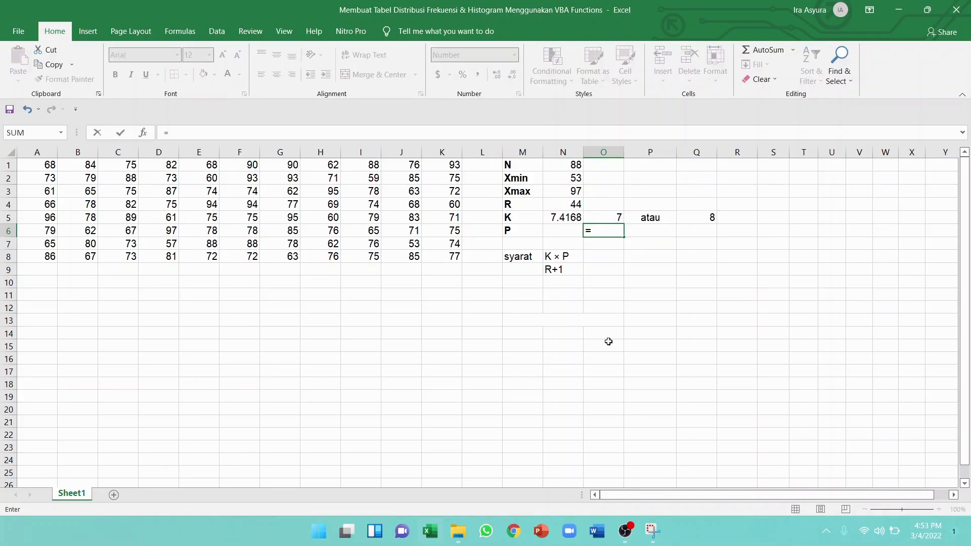
left_click(560, 204)
type("/")
left_click(599, 217)
key("Return")
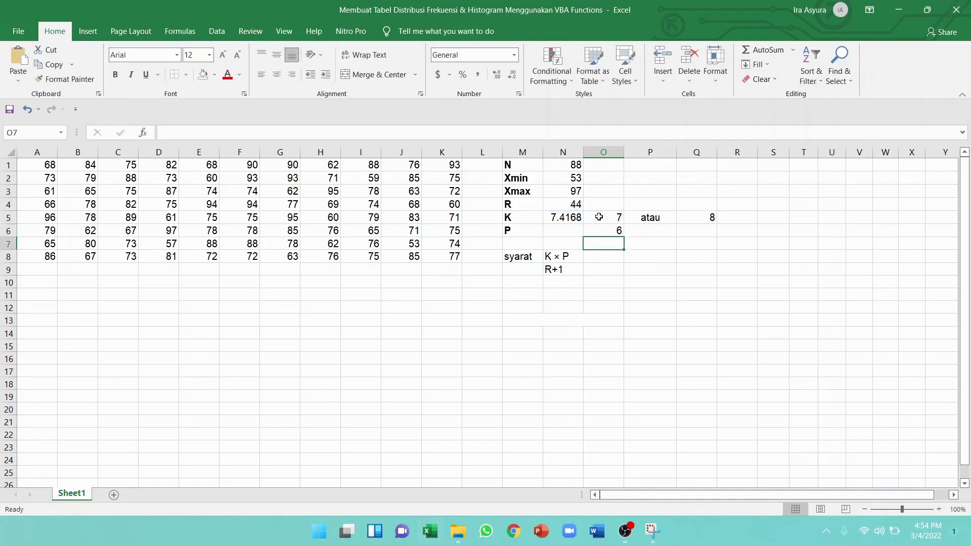
Compute the class length P for 8 classes in cell Q6 by dividing R by K with =N4/Q5
left_click(699, 232)
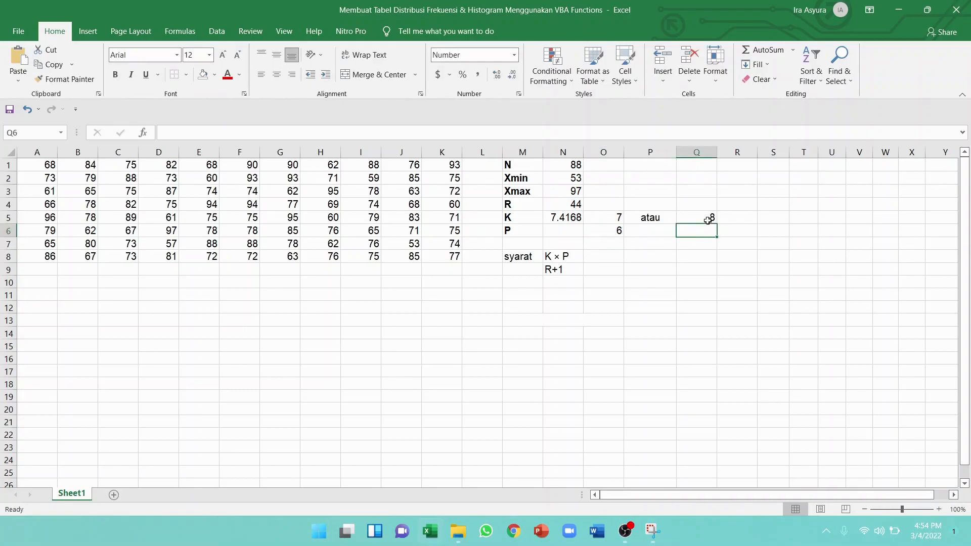
type("=")
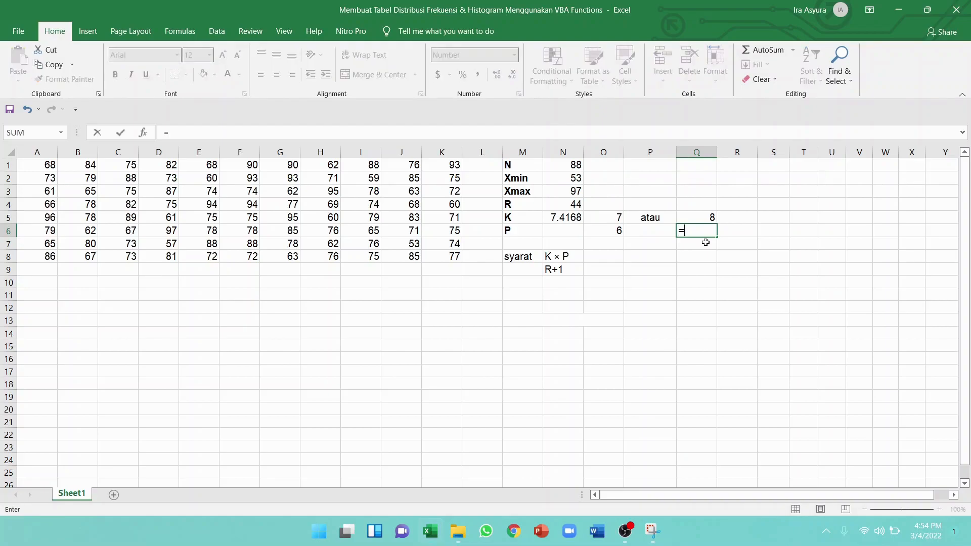
left_click(558, 204)
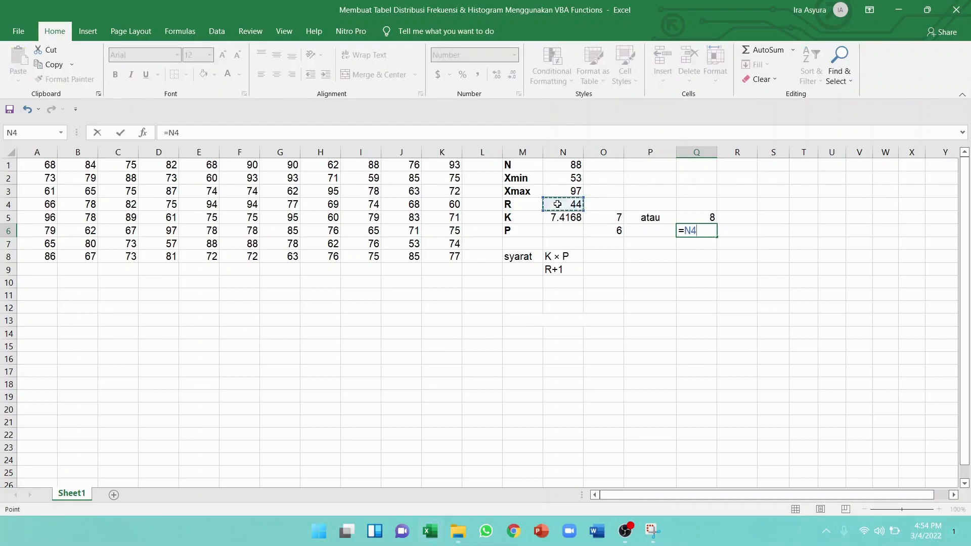
type("/")
left_click(687, 217)
key("Return")
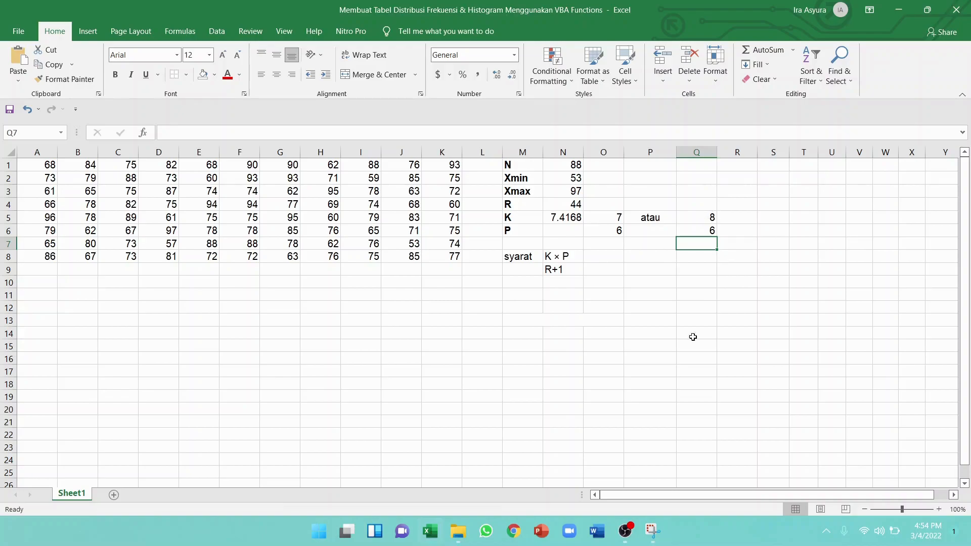
Check the K × P ≥ R + 1 condition in the Snipping Tool image and compute K × P for 7 classes in O8 with =7*6
left_click(649, 535)
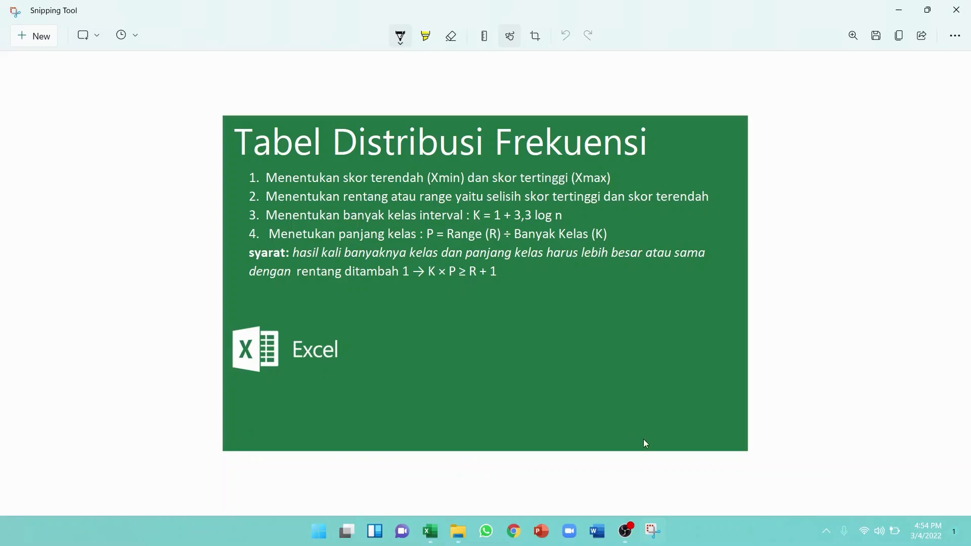
left_click(652, 533)
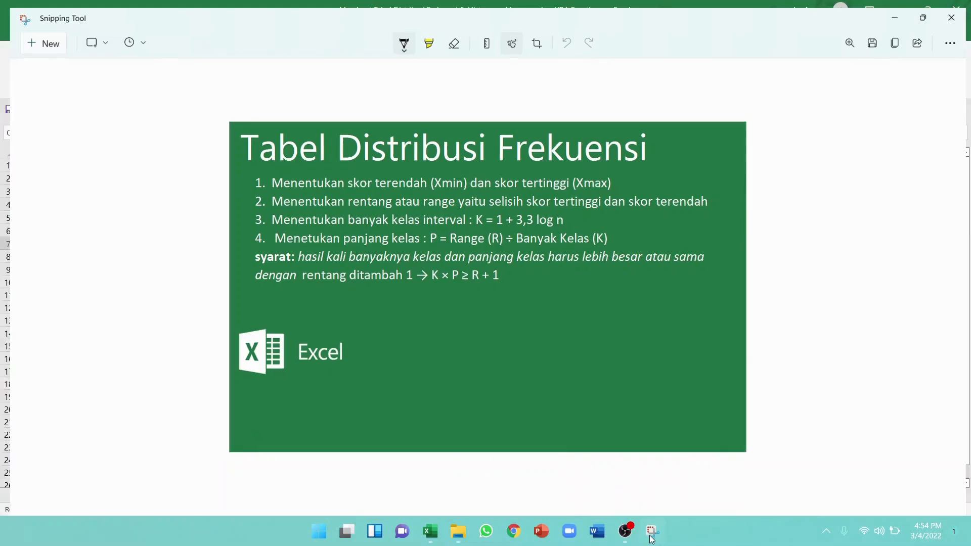
left_click(598, 255)
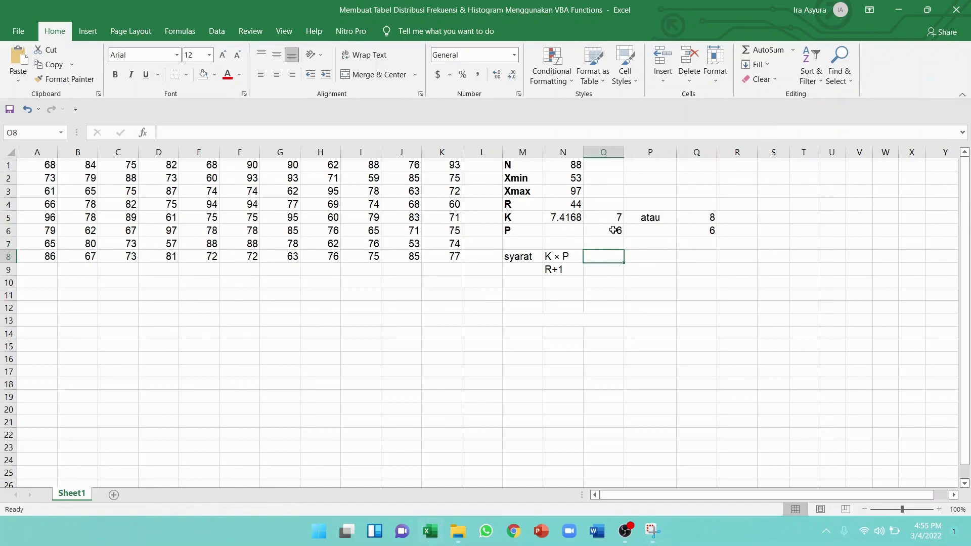
type("=")
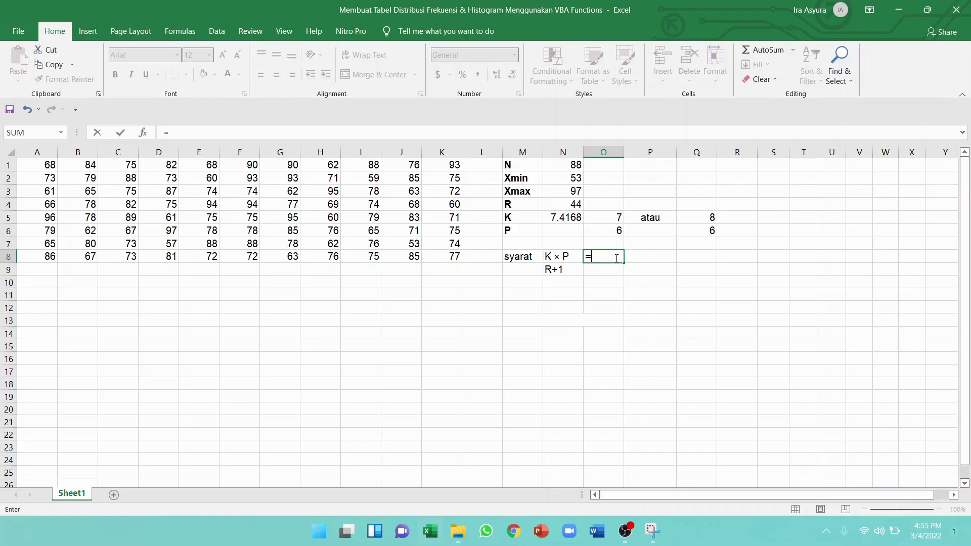
type("7*6")
key("Return")
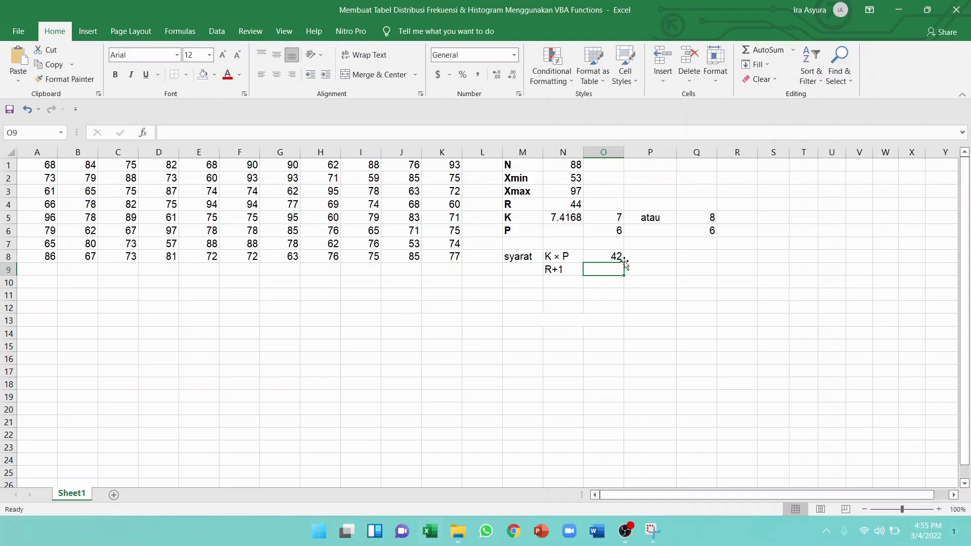
Compute K × P for the 8-class option in cell Q8 with =8*6
left_click(700, 261)
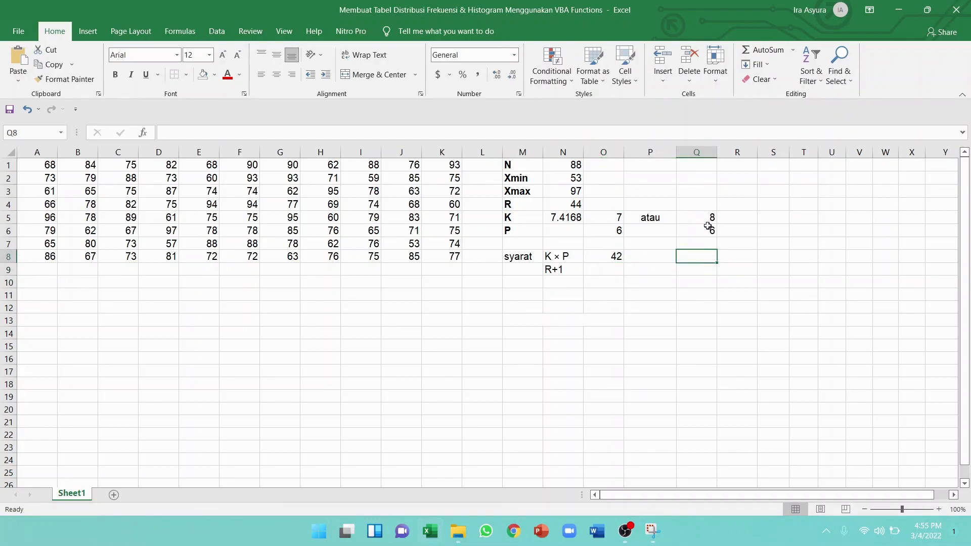
type("=8")
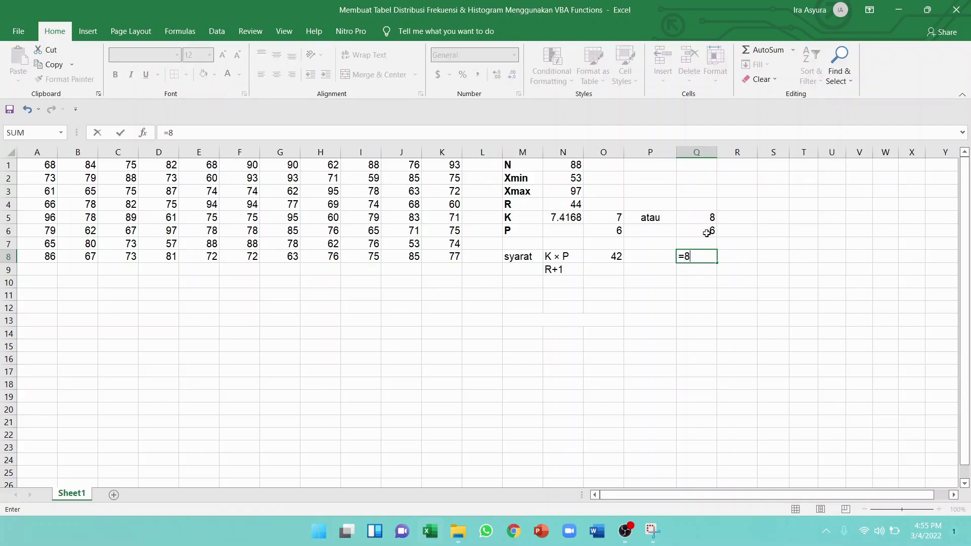
type("*6")
key("Return")
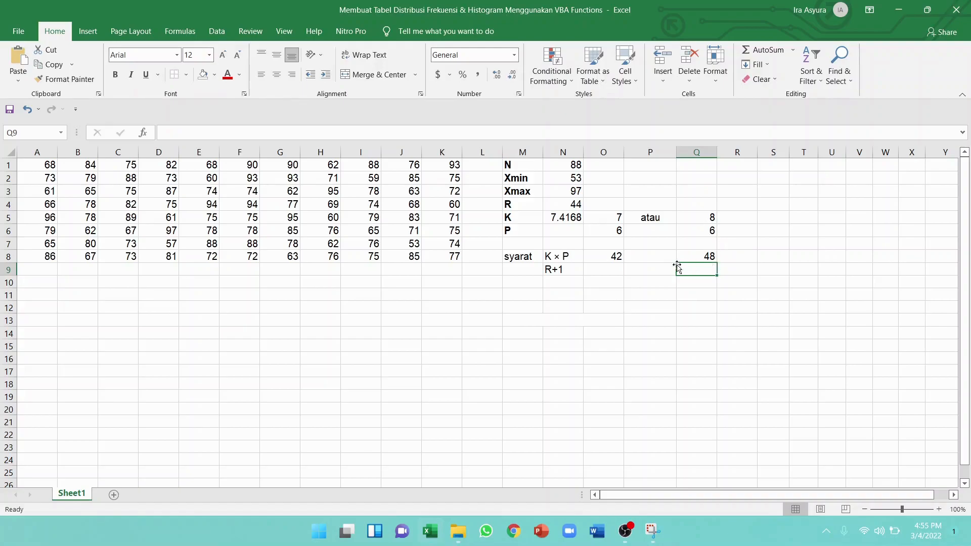
Compute R+1 for the 7-class option in cell O9 with =N4+1
left_click(611, 269)
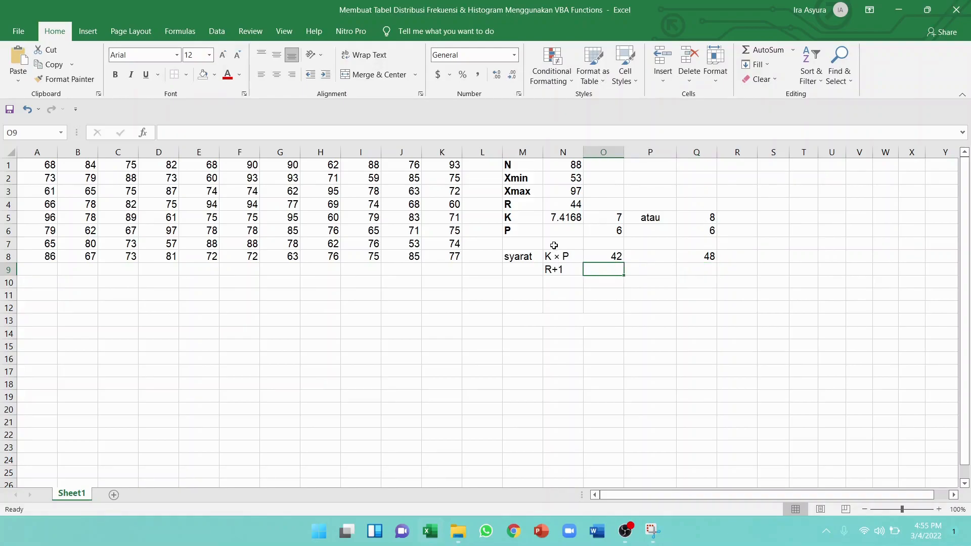
type("=")
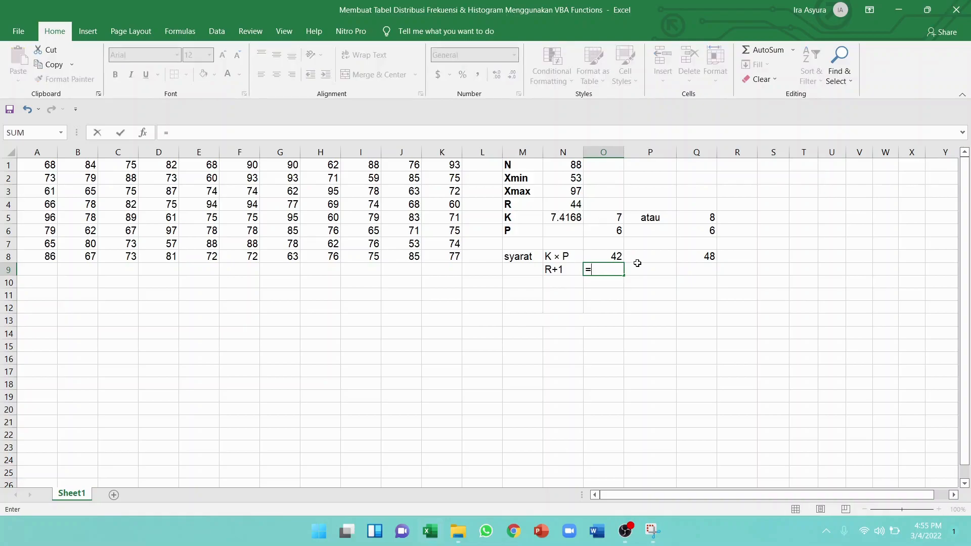
left_click(561, 202)
type("+1")
key("Return")
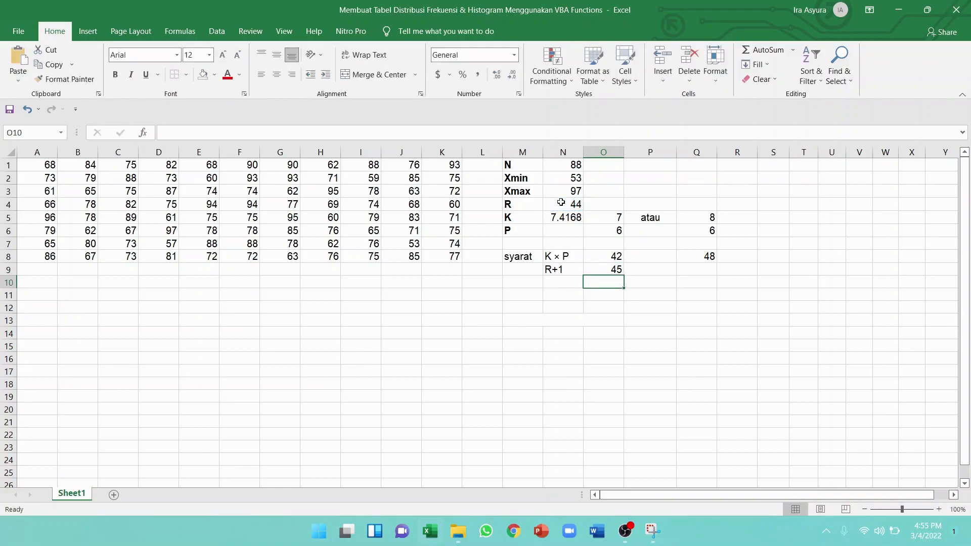
Compute R+1 for the 8-class option in cell Q9 with =N4+1
left_click(707, 272)
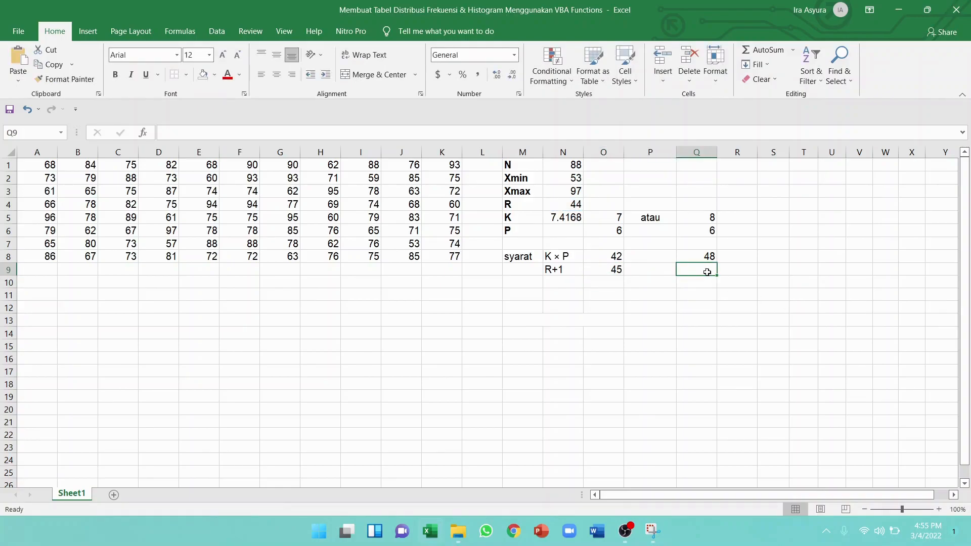
type("=")
left_click(569, 209)
type("+2")
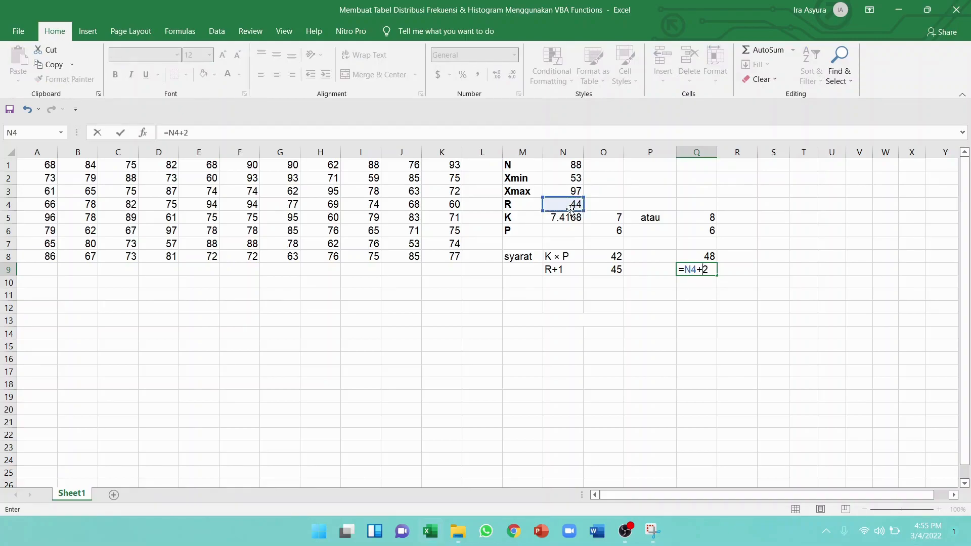
key("BackSpace")
type("1")
key("Return")
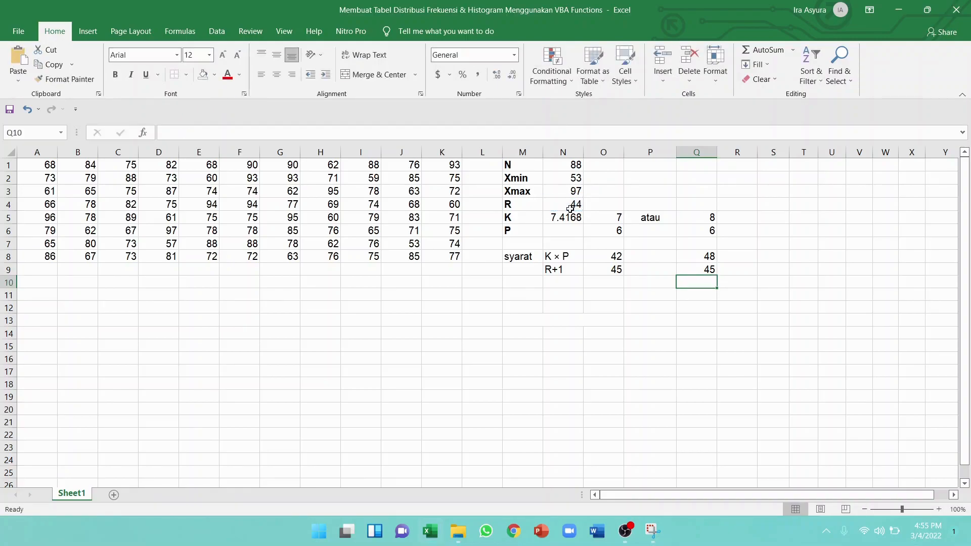
Reread the K × P ≥ R + 1 condition in the Snipping Tool image and compare it with the 7-class values in O8 and O9
left_click(653, 542)
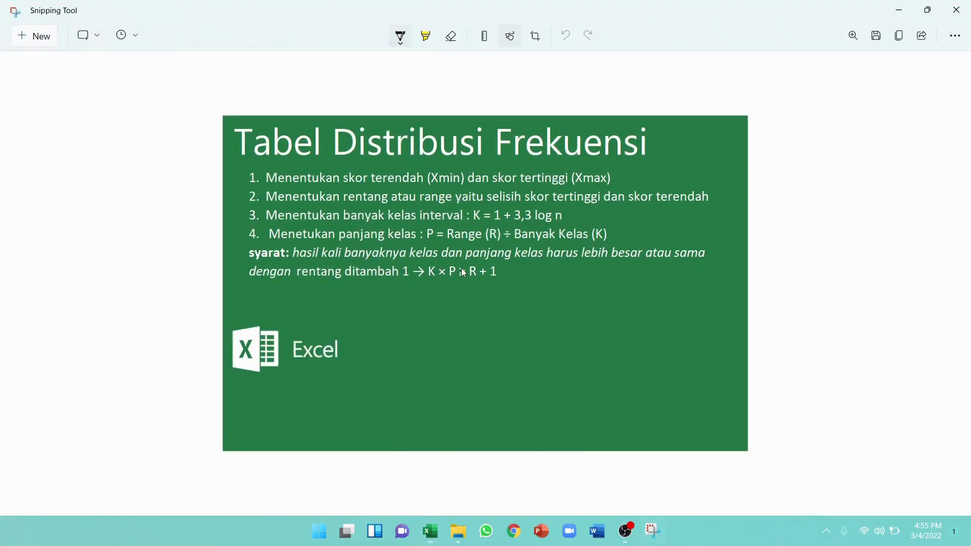
left_click(653, 530)
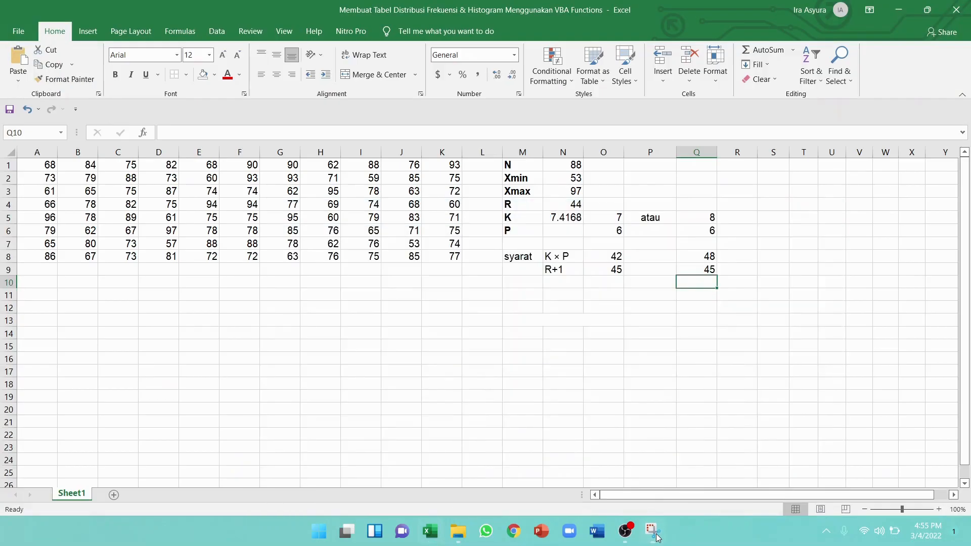
left_click(617, 258)
left_click(616, 271)
left_click(601, 255)
left_click(617, 272)
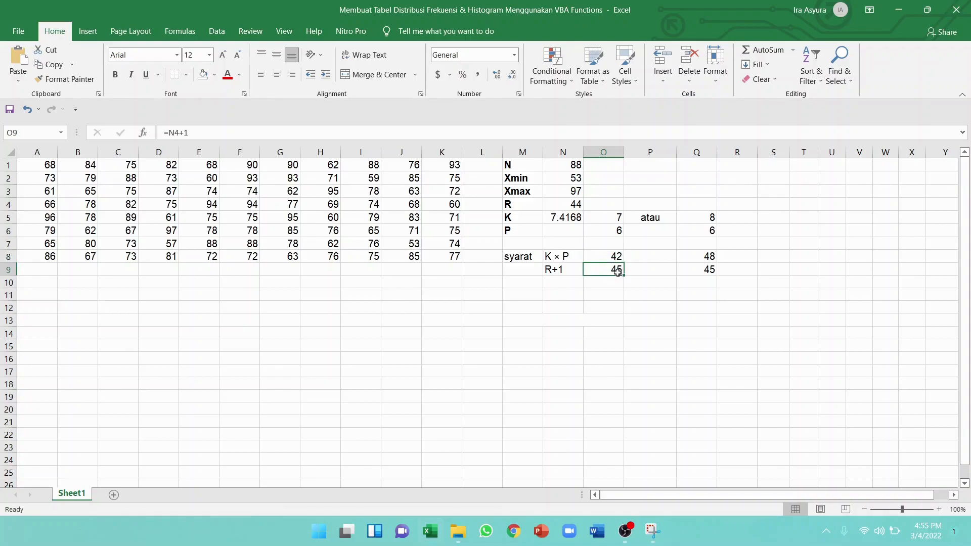
left_click(612, 257)
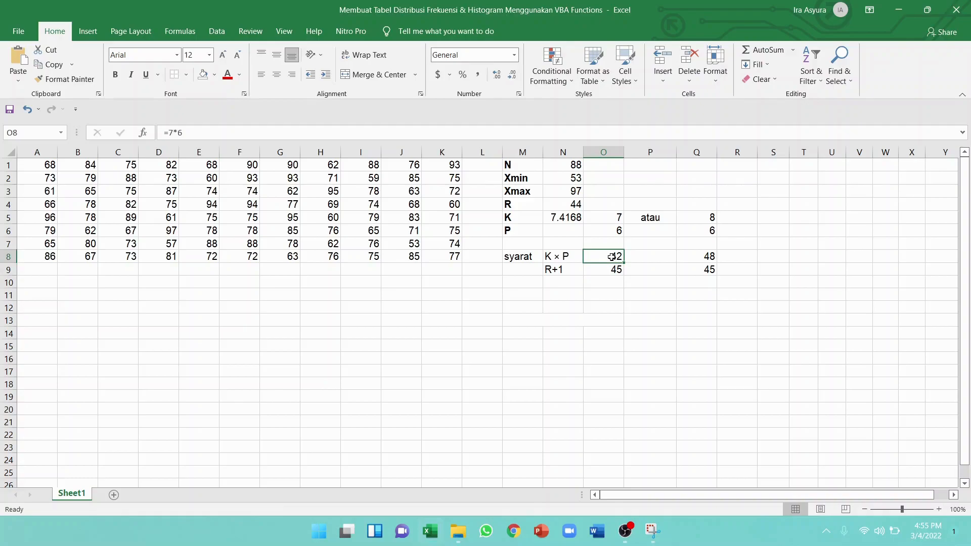
left_click(611, 274)
Label the 7-class option "salah" in cell O10 and the 8-class option "benar" in cell Q10
left_click(610, 280)
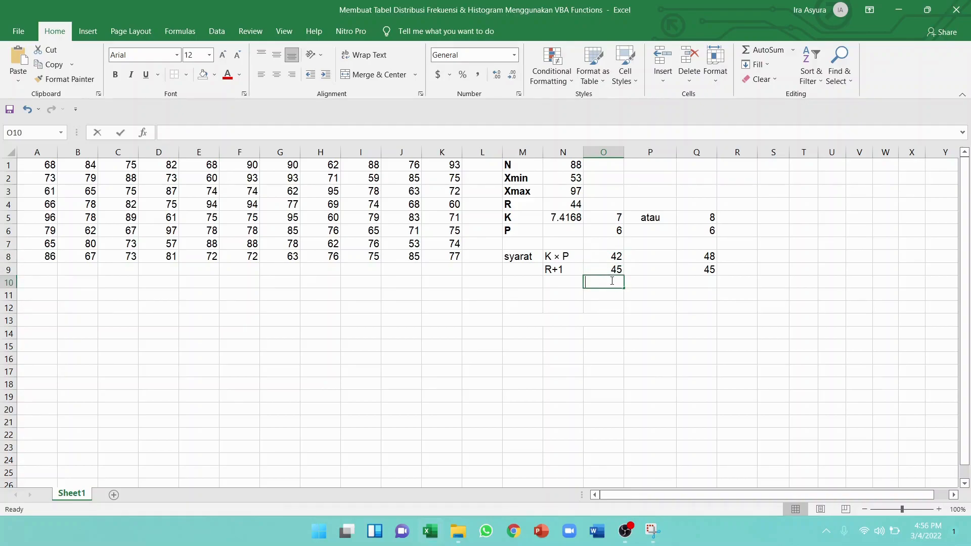
type("salah")
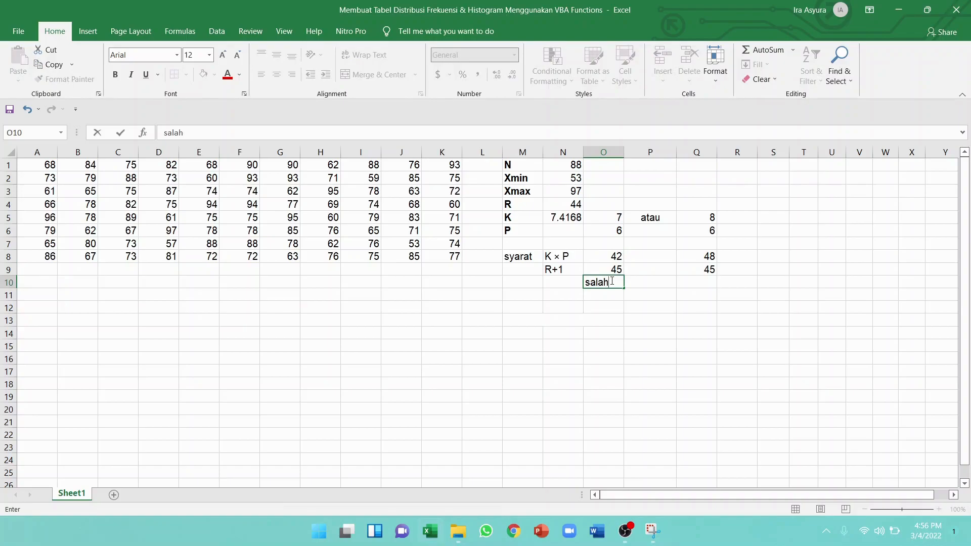
key("Tab")
left_click_drag(674, 285, 705, 284)
left_click(706, 284)
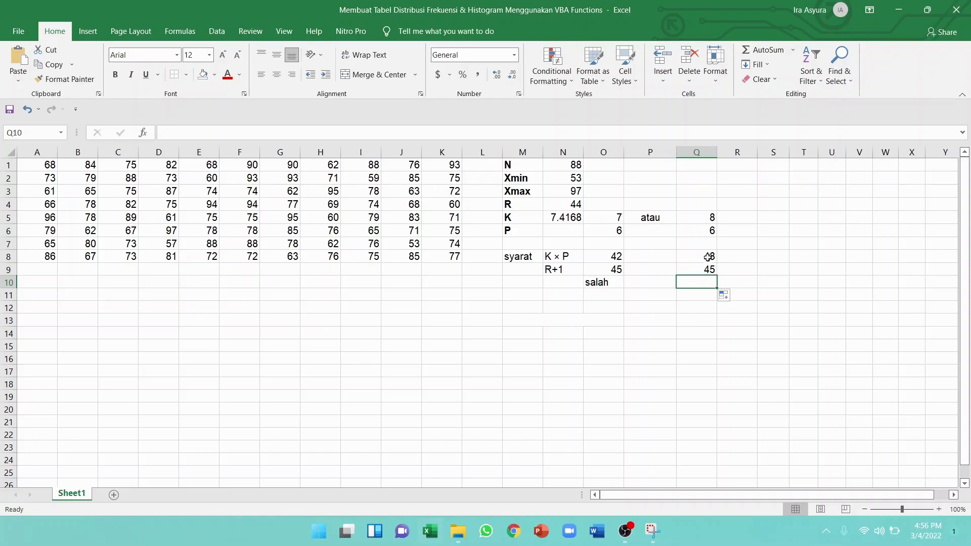
type("benar")
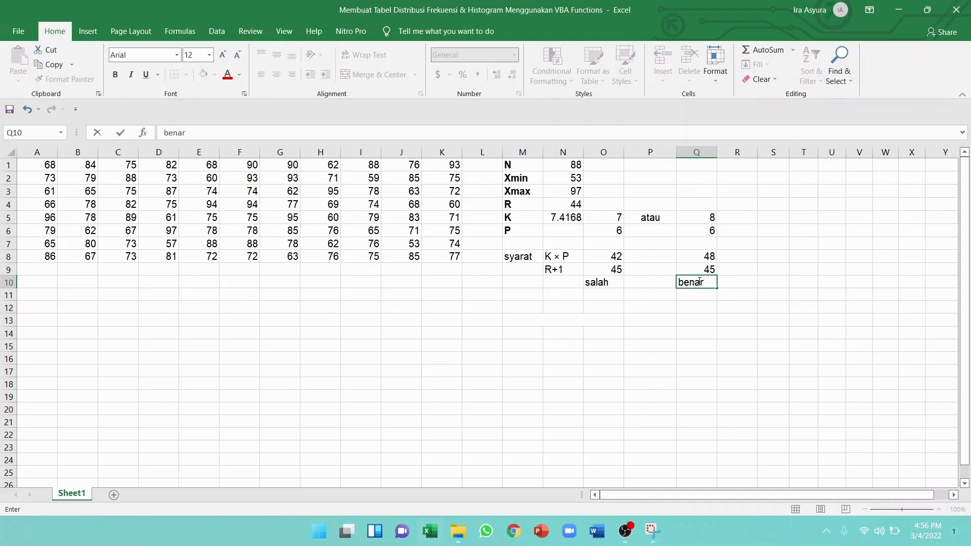
key("Return")
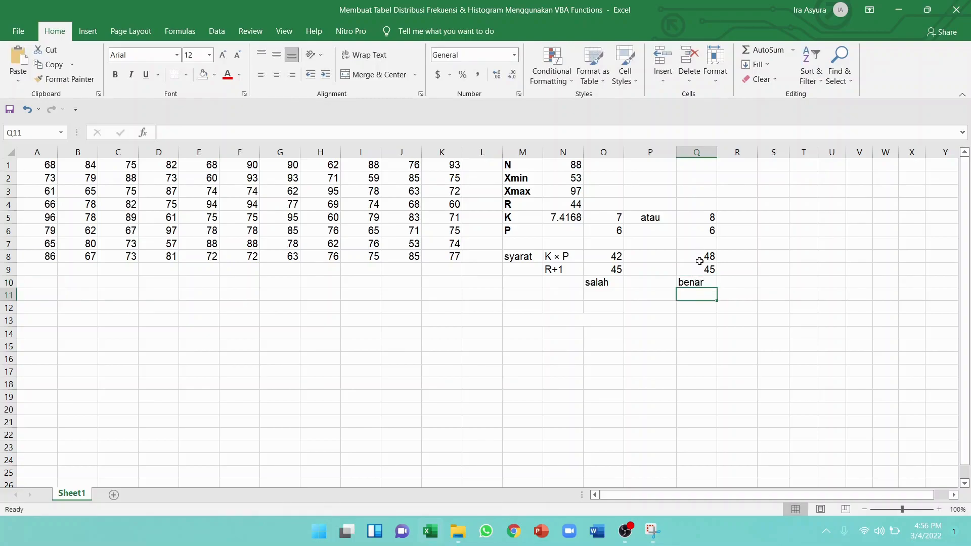
Highlight the chosen K and P values in cells Q5 and Q6 with a yellow fill
left_click(694, 216)
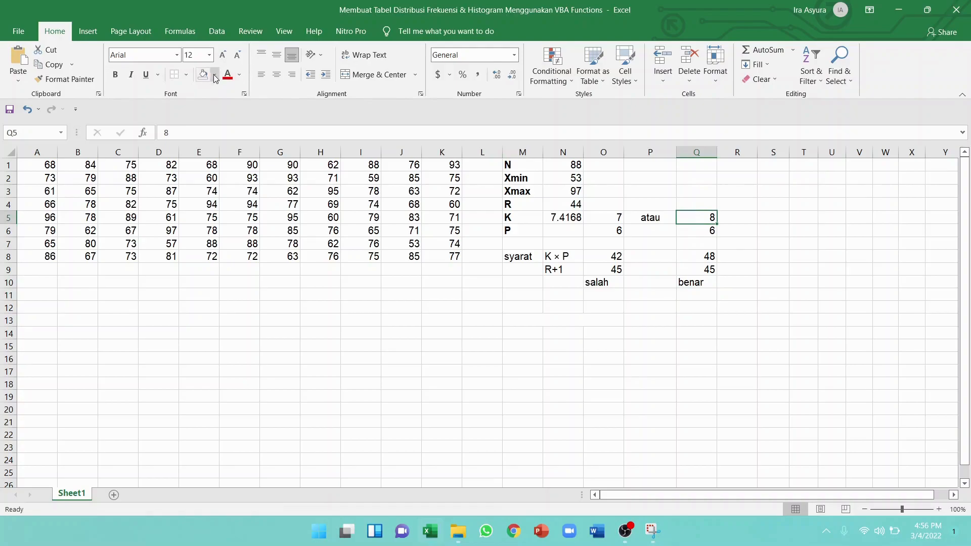
left_click(215, 75)
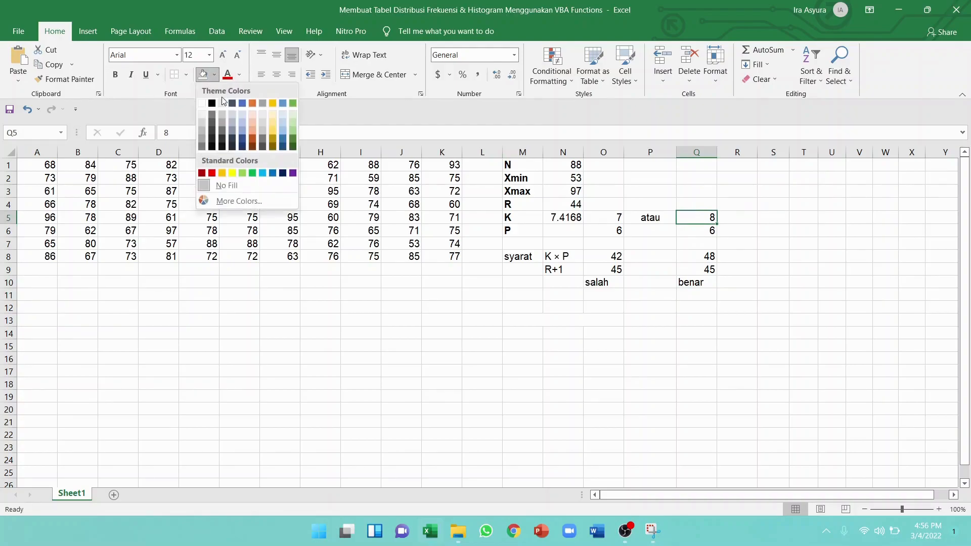
left_click(233, 174)
left_click(709, 231)
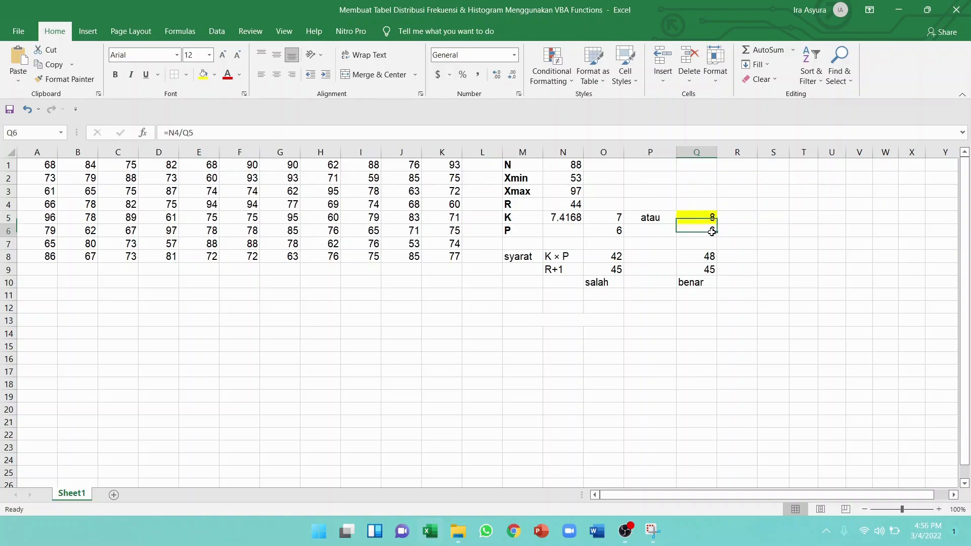
left_click(203, 74)
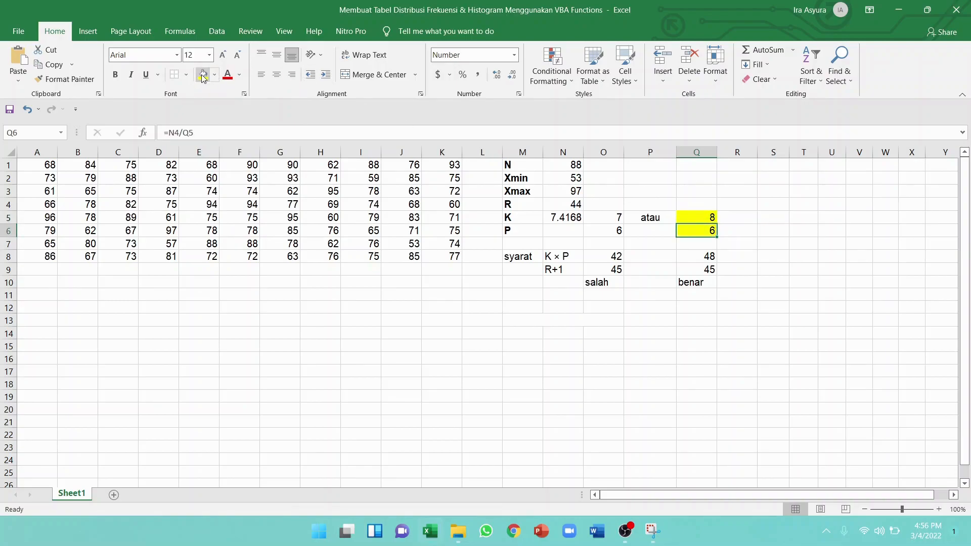
Enter the table heading "Kelas Inteval" in the merged cell M13:O13
left_click(575, 309)
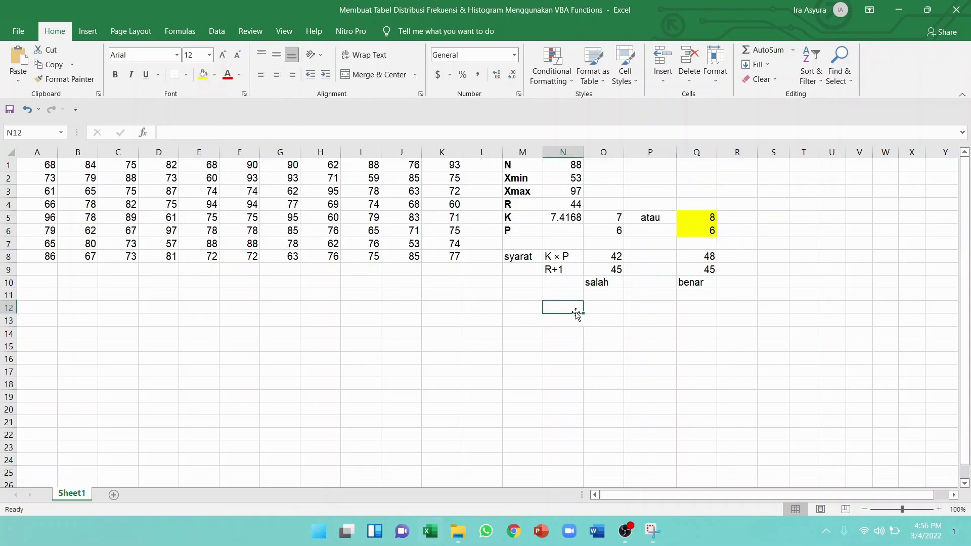
left_click(538, 323)
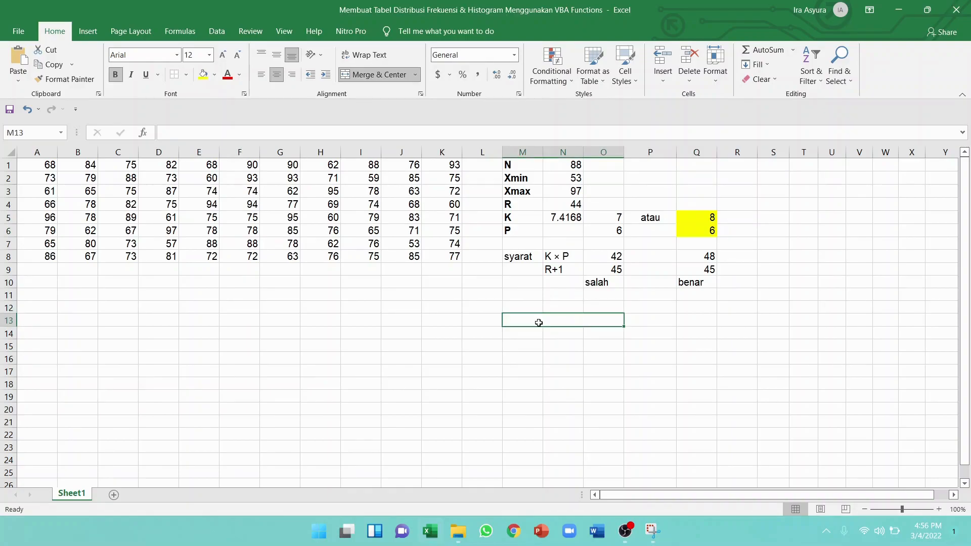
type("Kelas Inteval")
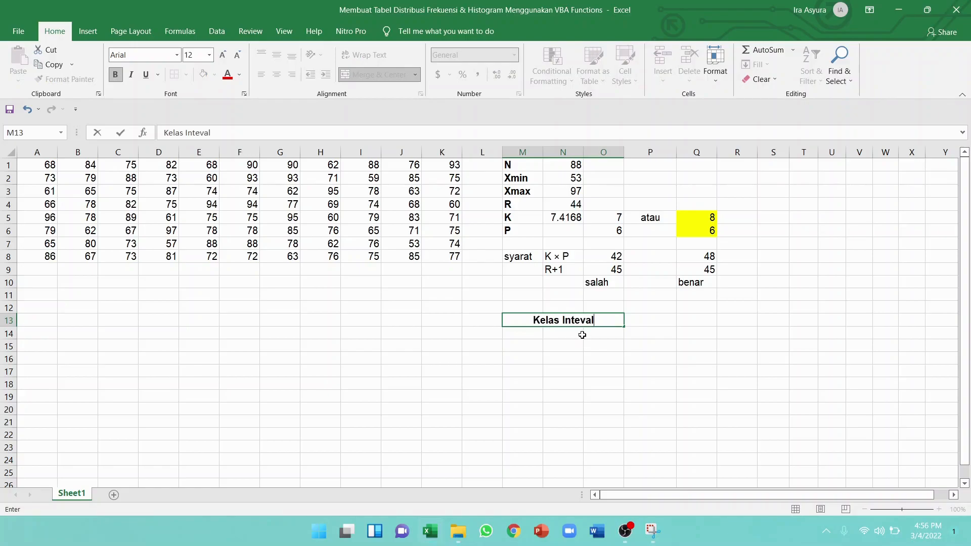
left_click(523, 335)
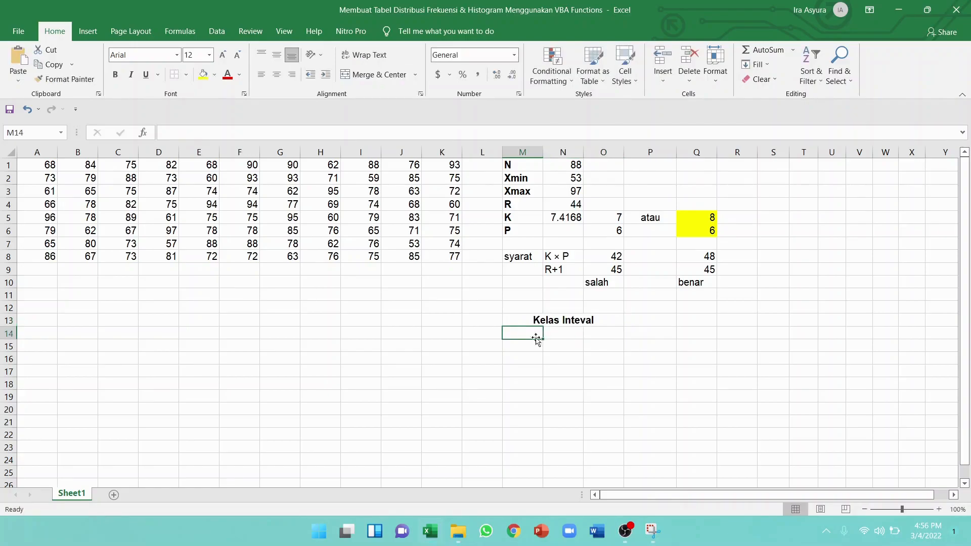
Fill cells N14 to N21 with a hyphen each as the separator between class limits
left_click(562, 332)
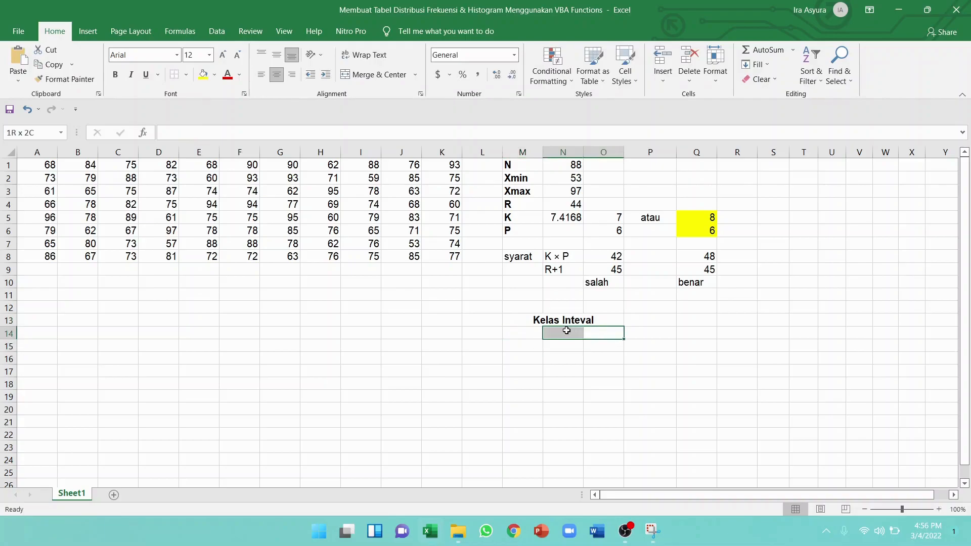
left_click(533, 333)
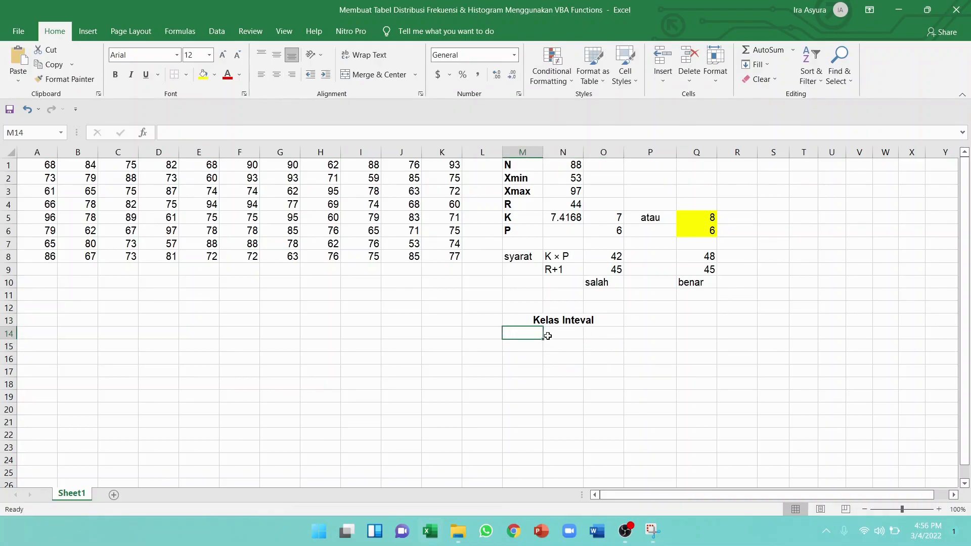
left_click(563, 334)
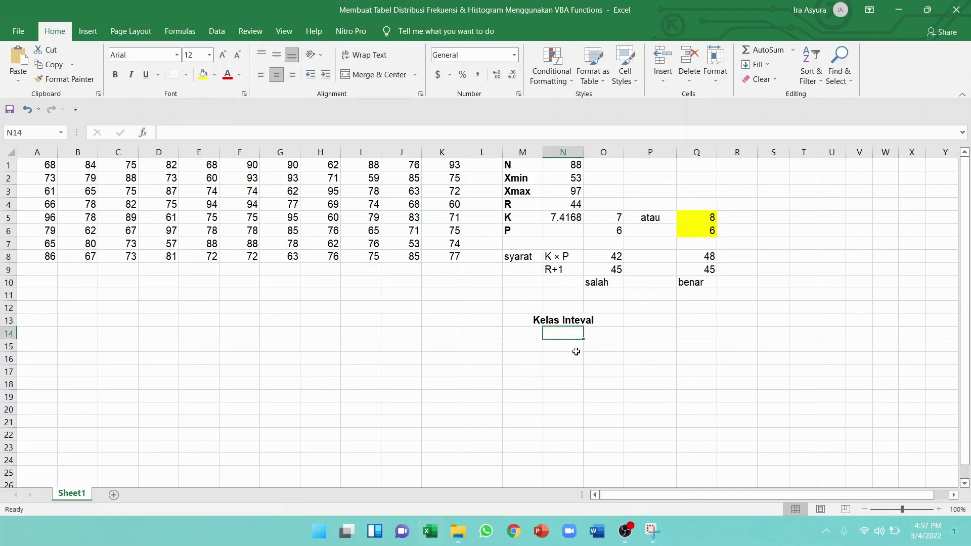
type("-")
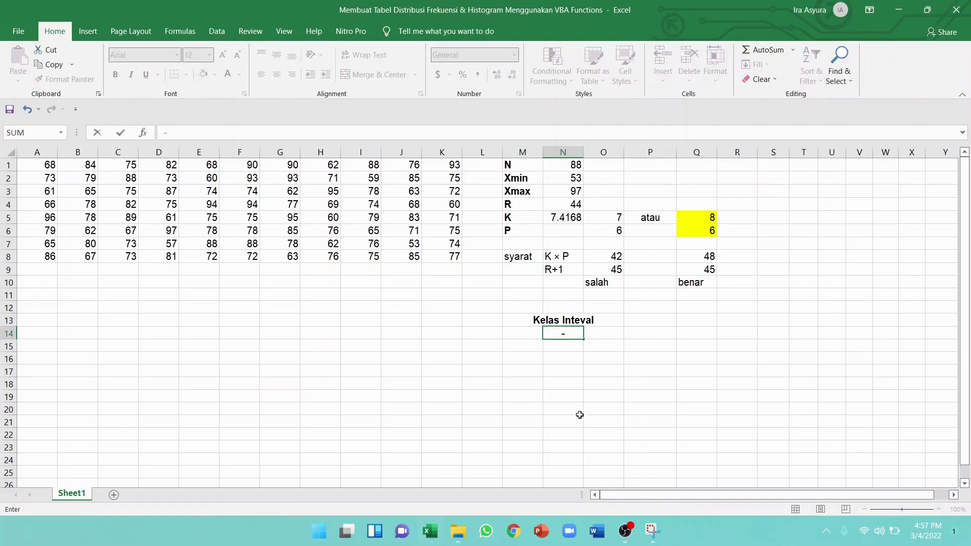
key("Return")
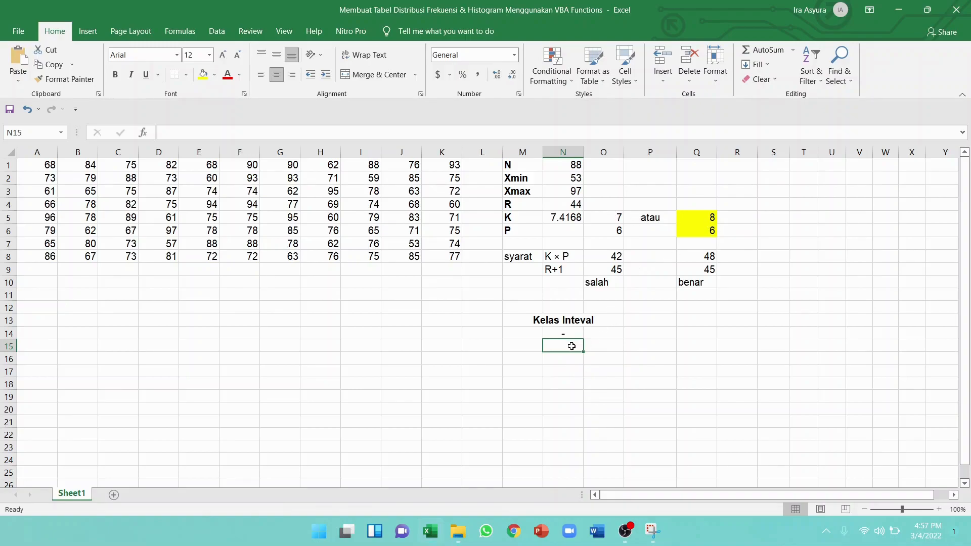
type("-")
key("Return")
type("-")
key("Return")
type("-")
key("Return")
type("-")
key("Return")
type("-")
key("Return")
type("-")
key("Return")
type("-")
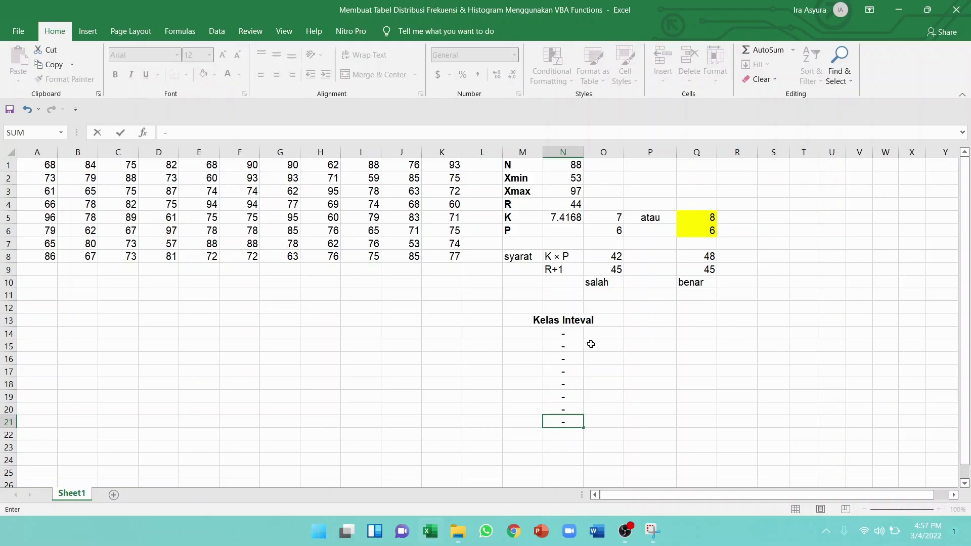
left_click(649, 319)
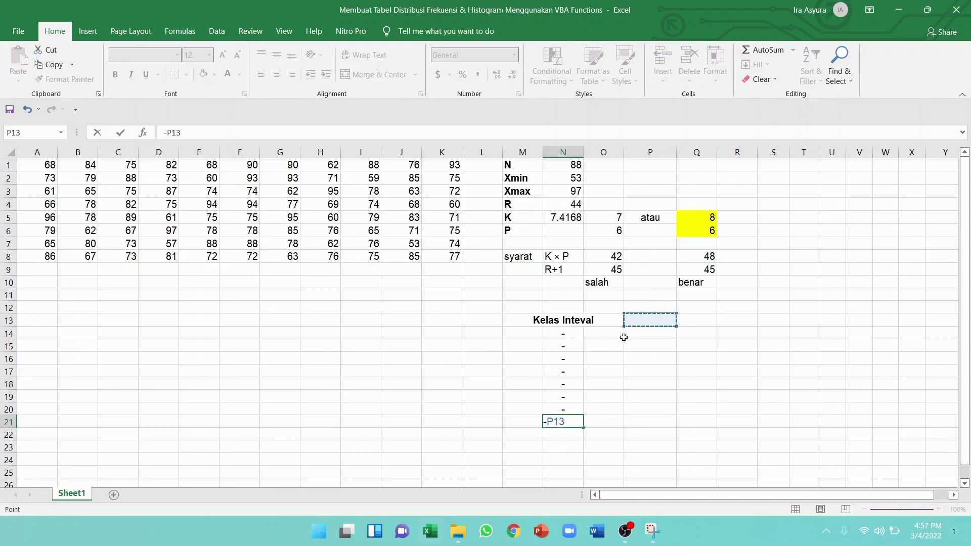
key("BackSpace")
key("BackSpace")
key("BackSpace")
key("ctrl+Return")
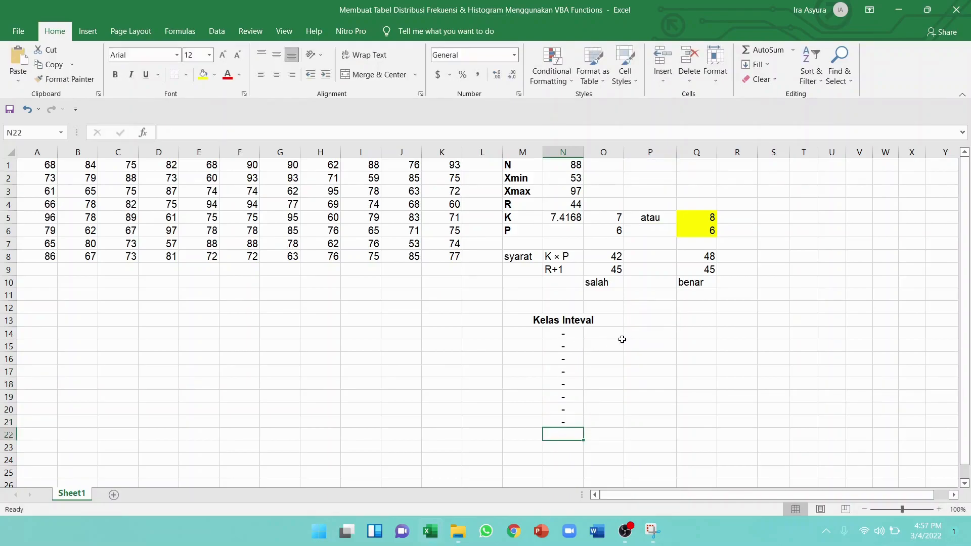
Enter the column heading "Frekuensi" in cell P13
left_click(647, 321)
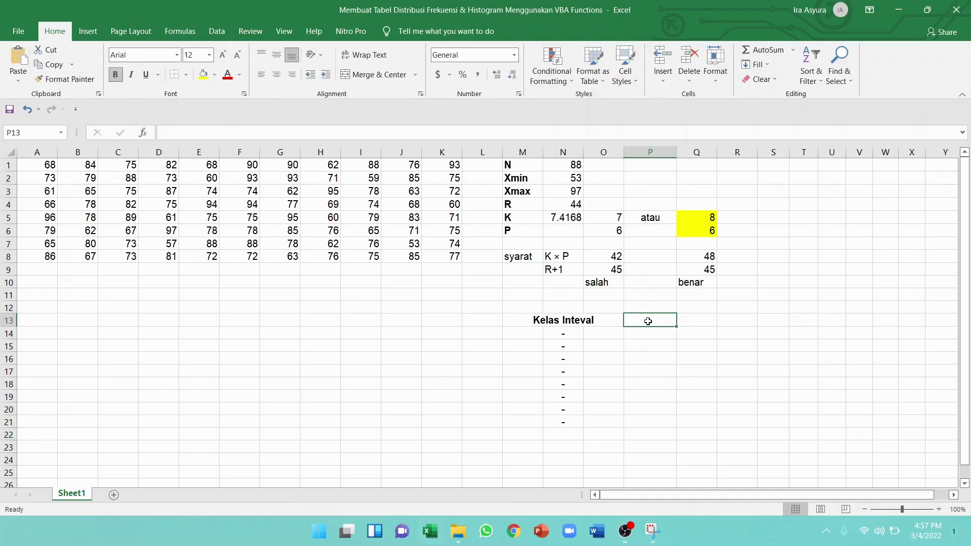
type("FRE")
key("BackSpace")
key("BackSpace")
type("ekuensi")
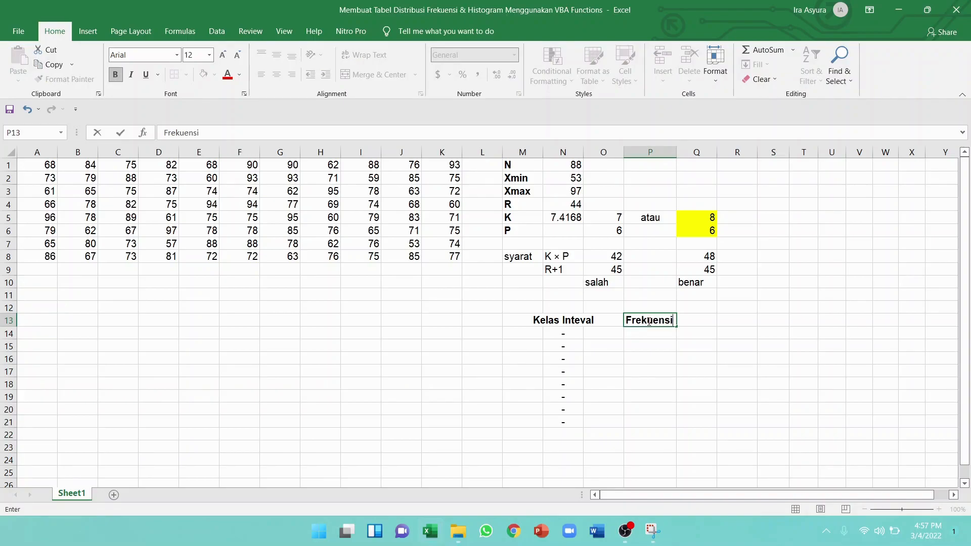
left_click(738, 344)
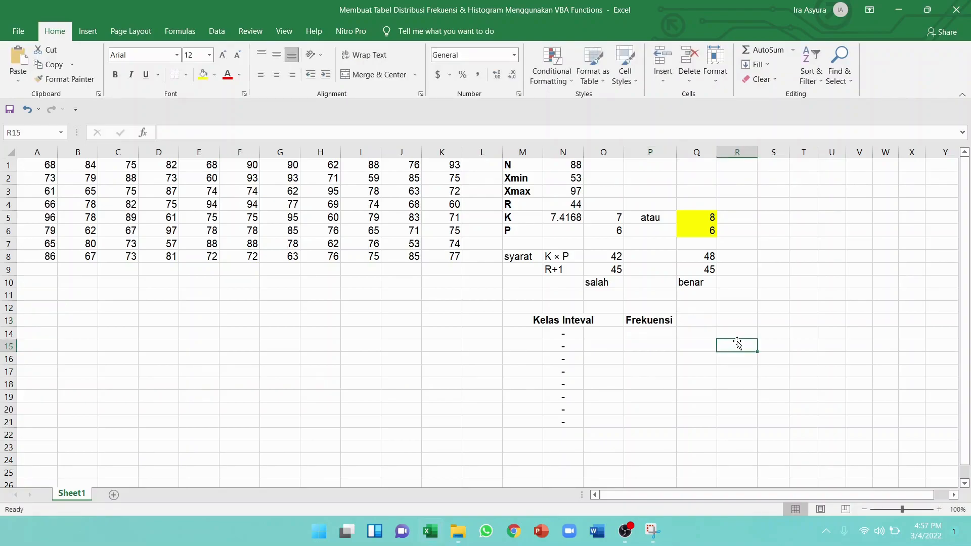
Enter the minimum value 53 in cell M14 as the first class's lower limit
left_click(526, 331)
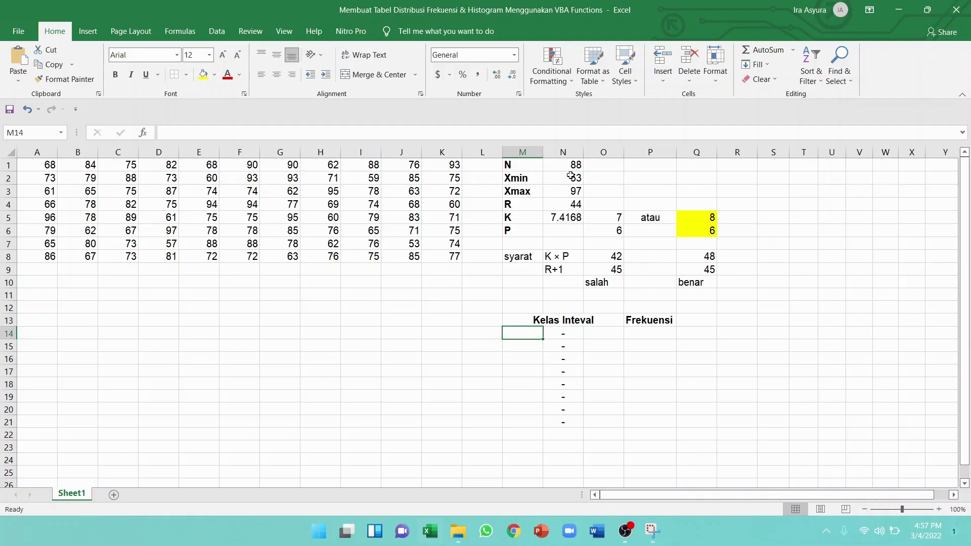
type("53")
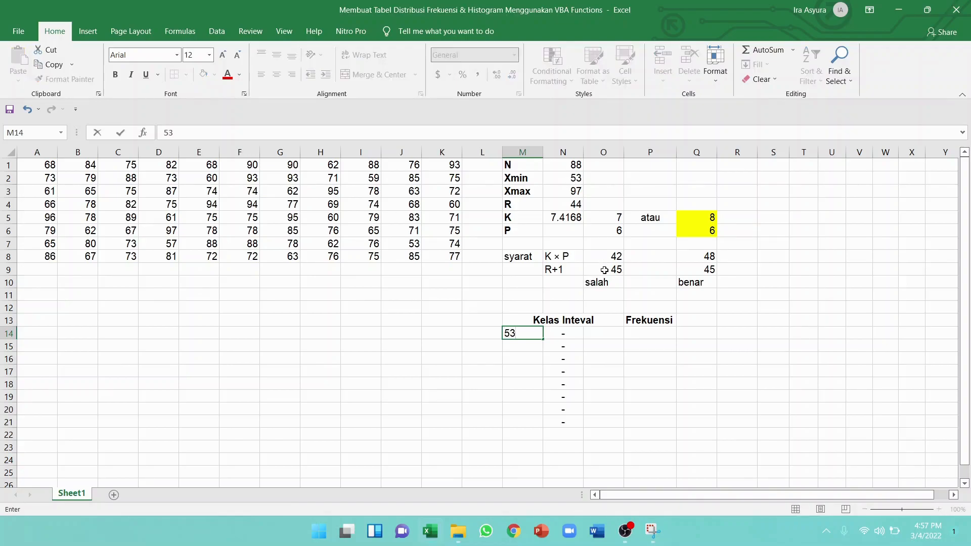
left_click(613, 401)
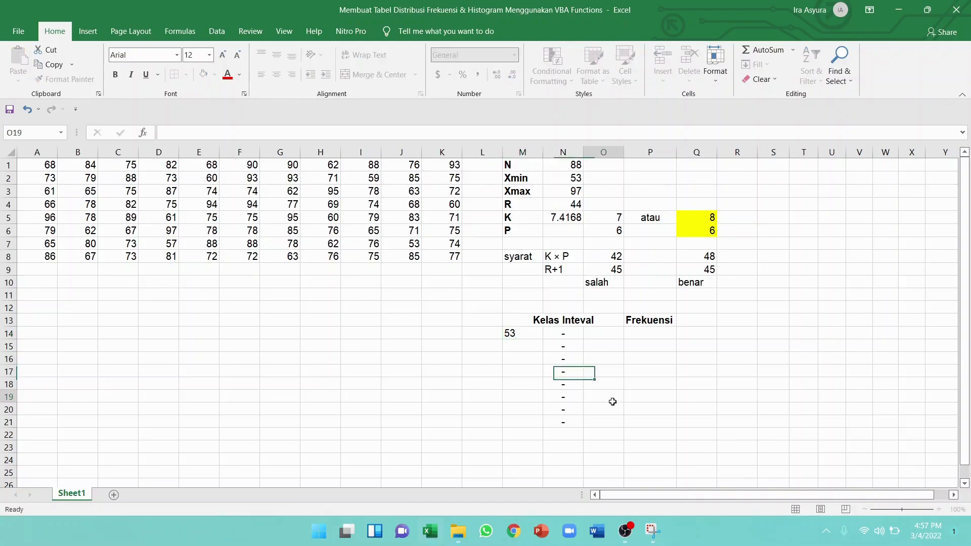
Check the class length in Q6 and list the first class's members 53 to 58 across cells S14 to X14
left_click(522, 337)
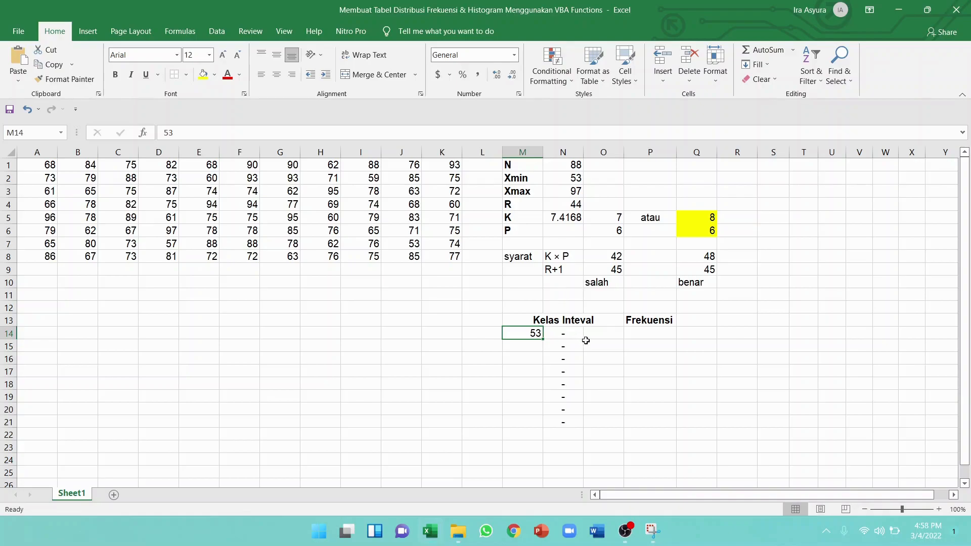
left_click(604, 335)
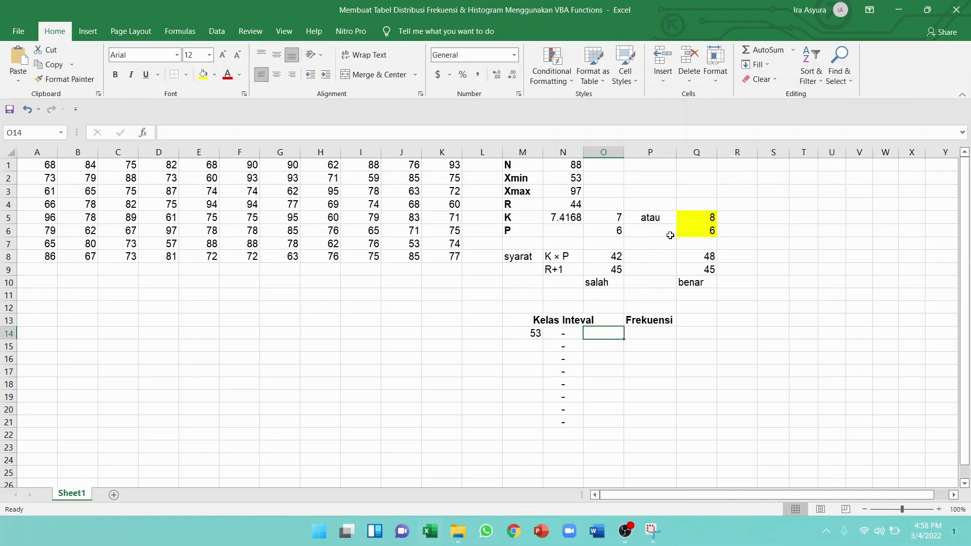
left_click(708, 235)
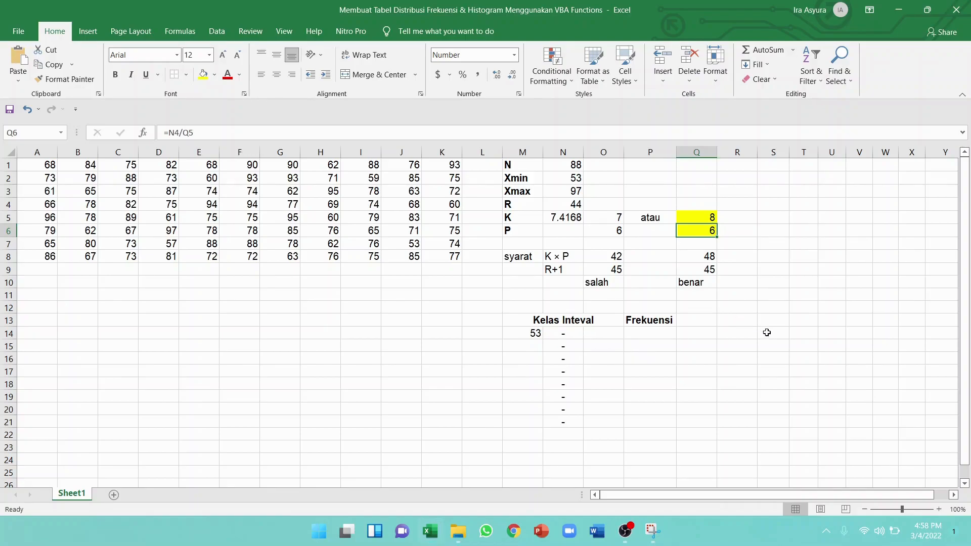
left_click(769, 338)
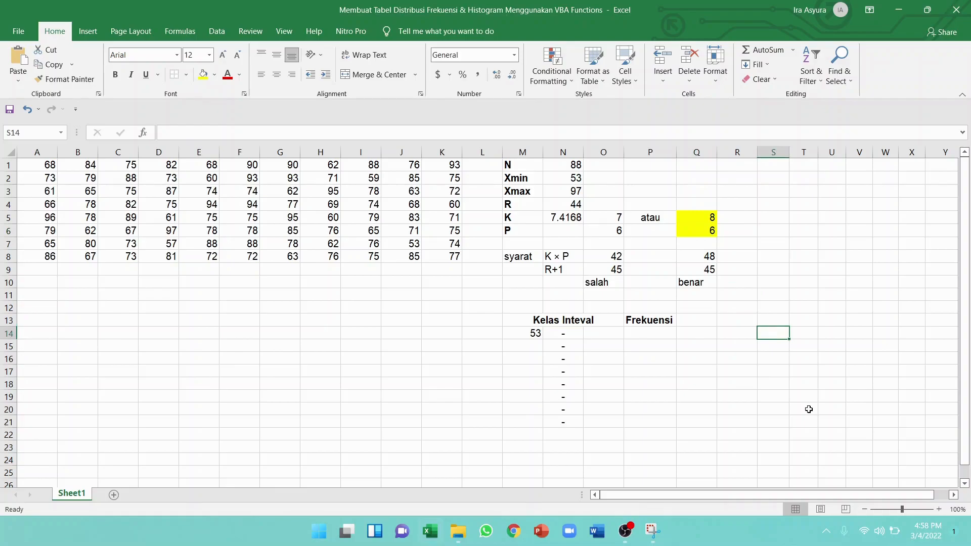
type("53")
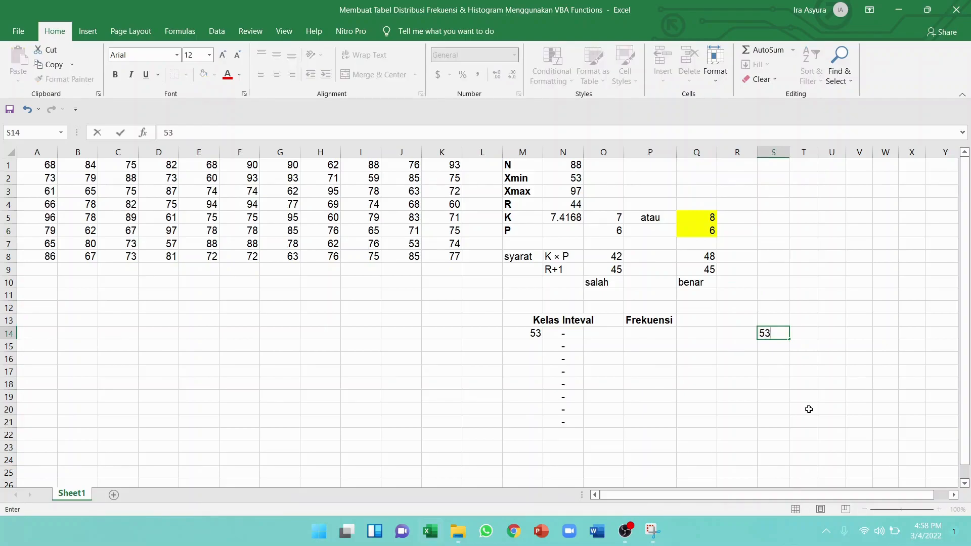
key("Tab")
type("54")
key("Tab")
type("55")
key("Tab")
type("56")
key("Tab")
type("57")
key("Tab")
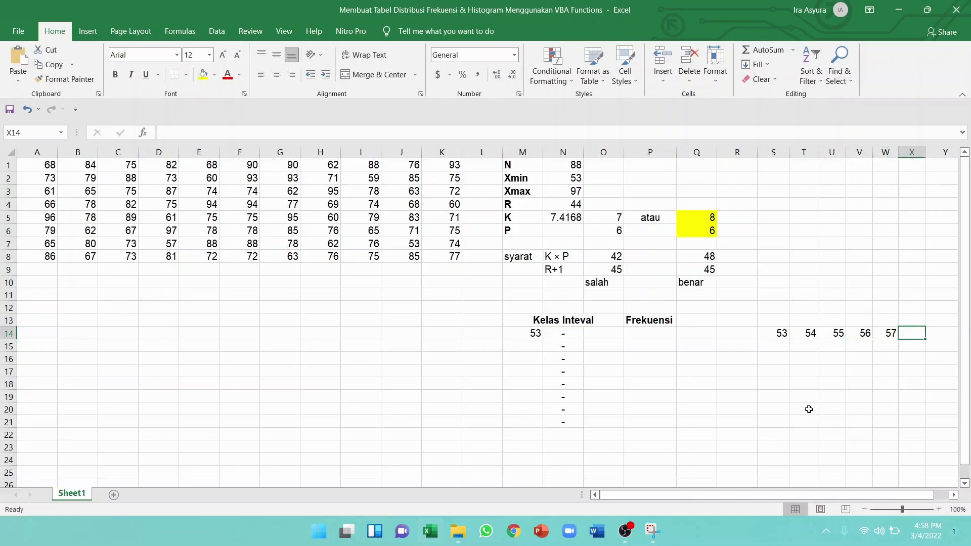
type("58")
key("Tab")
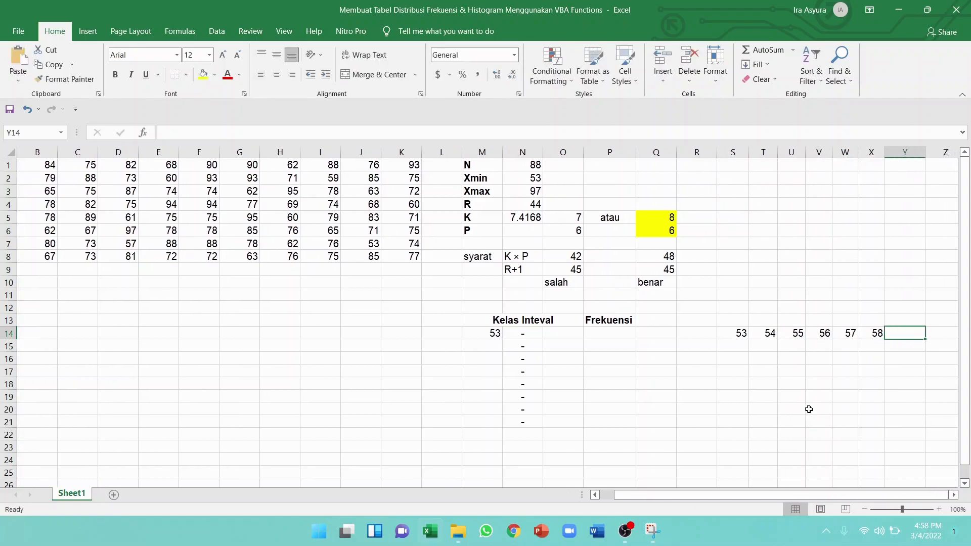
Count through the listed values in S14 to X14 to identify the first class's upper limit
key("ctrl+Left")
key("ctrl+Left")
key("ctrl+Left")
key("ctrl+Left")
key("ctrl+Left")
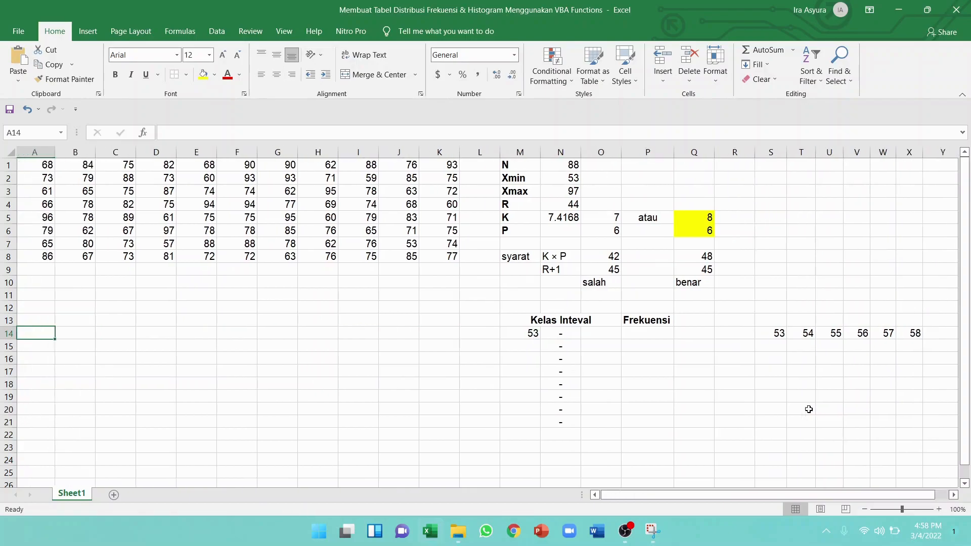
left_click(781, 332)
key("Tab")
key("Tab")
key("Tab")
key("Tab")
key("Tab")
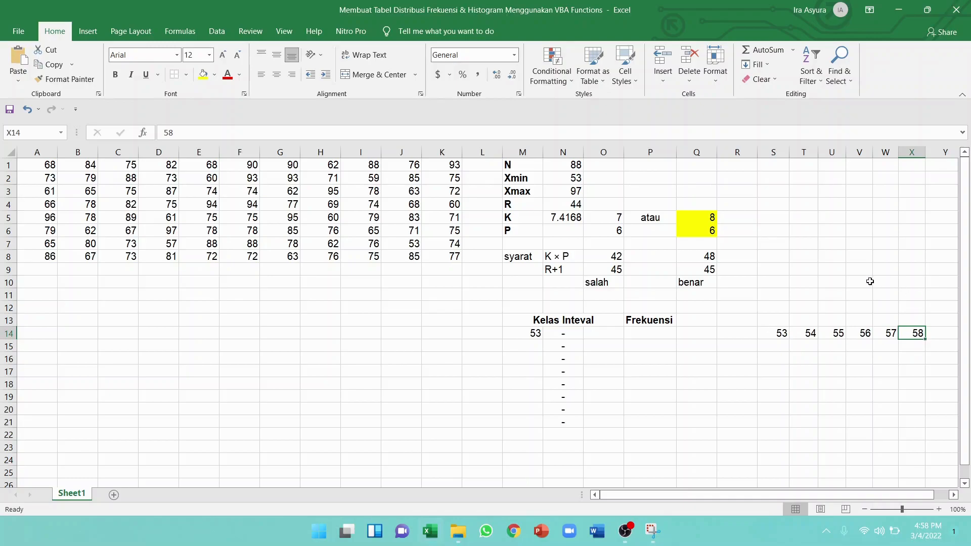
Enter 58 in O14 as the first class's upper limit and 59 in M15 as the second class's lower limit
left_click(594, 332)
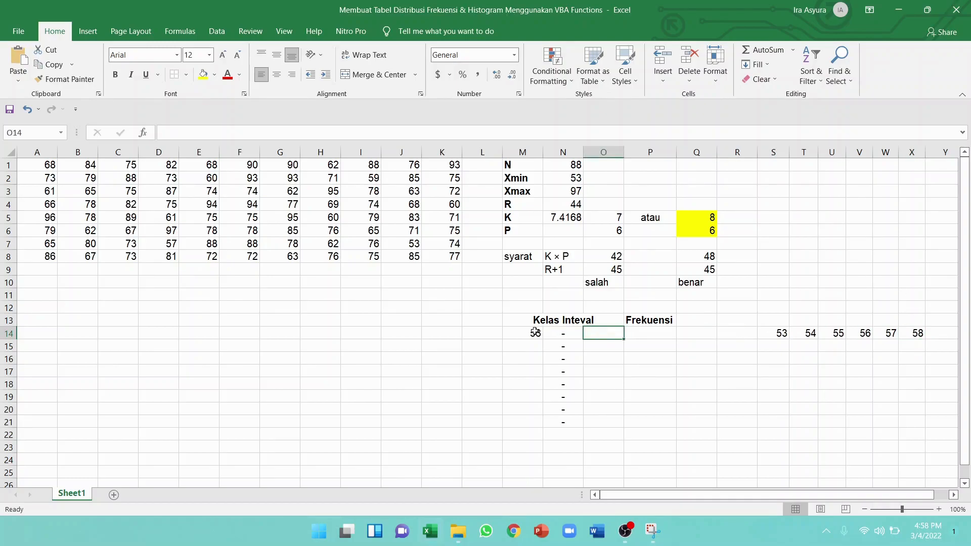
type("58")
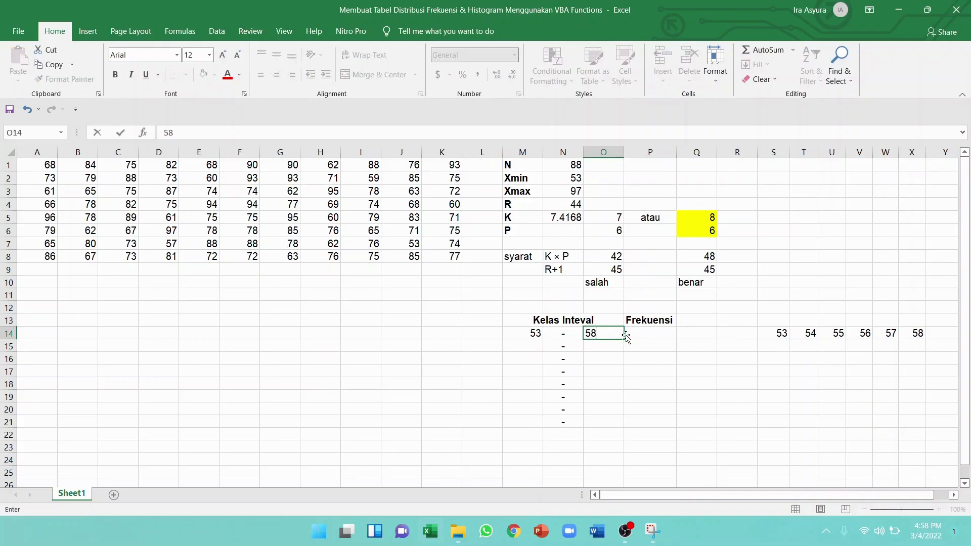
left_click(627, 334)
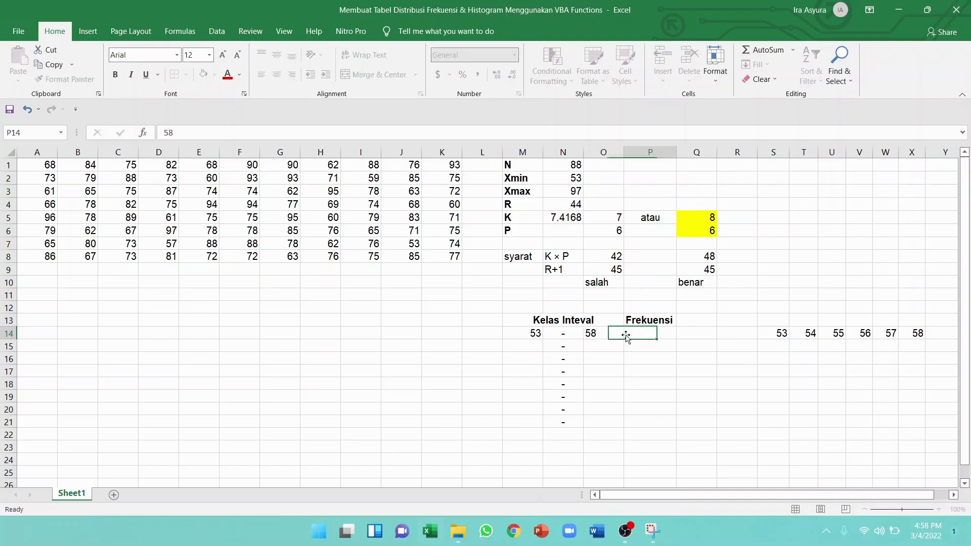
left_click(537, 346)
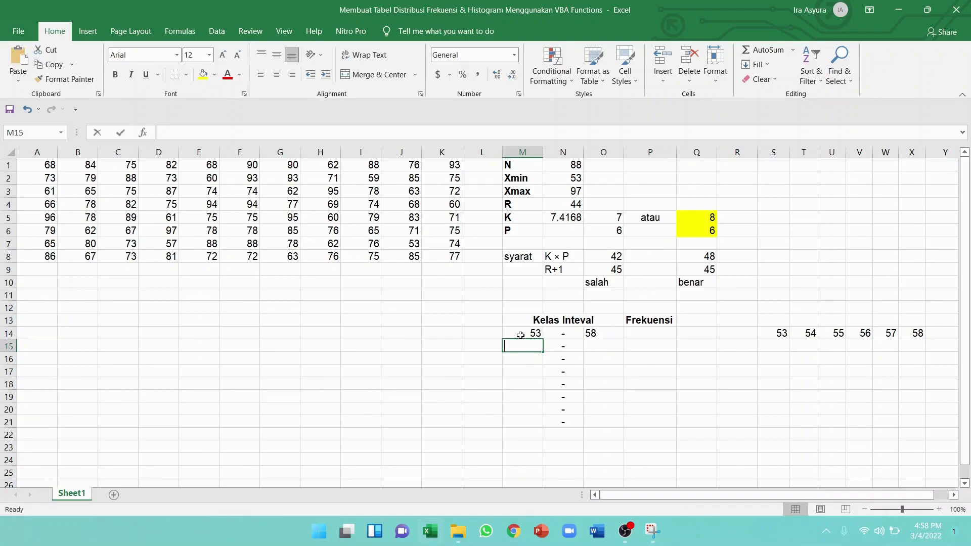
type("59")
key("Return")
key("Right")
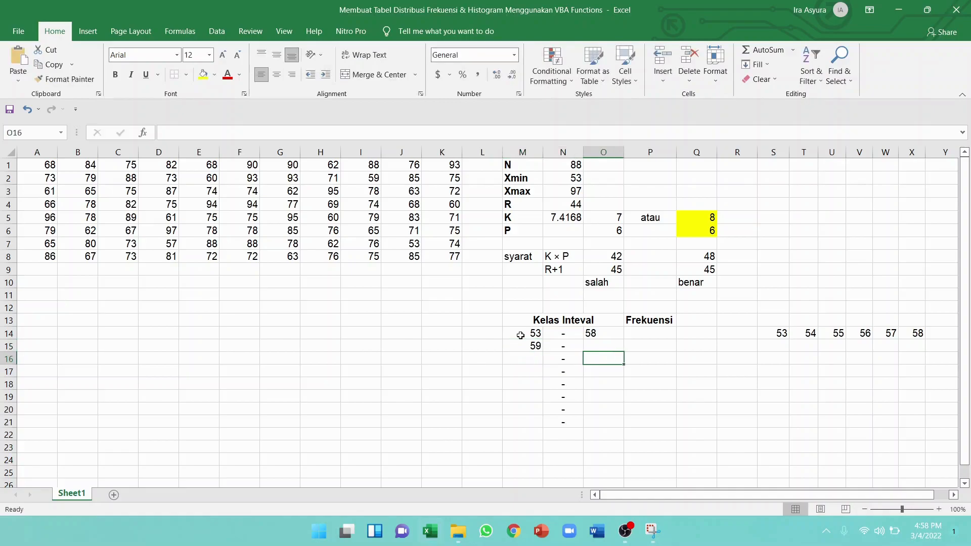
List the second class's members 59 to 64 across cells S15 to X15
left_click(772, 343)
type("59")
key("Tab")
type("60")
key("Tab")
type("61")
key("Tab")
type("62")
key("Tab")
type("63")
key("Tab")
type("6")
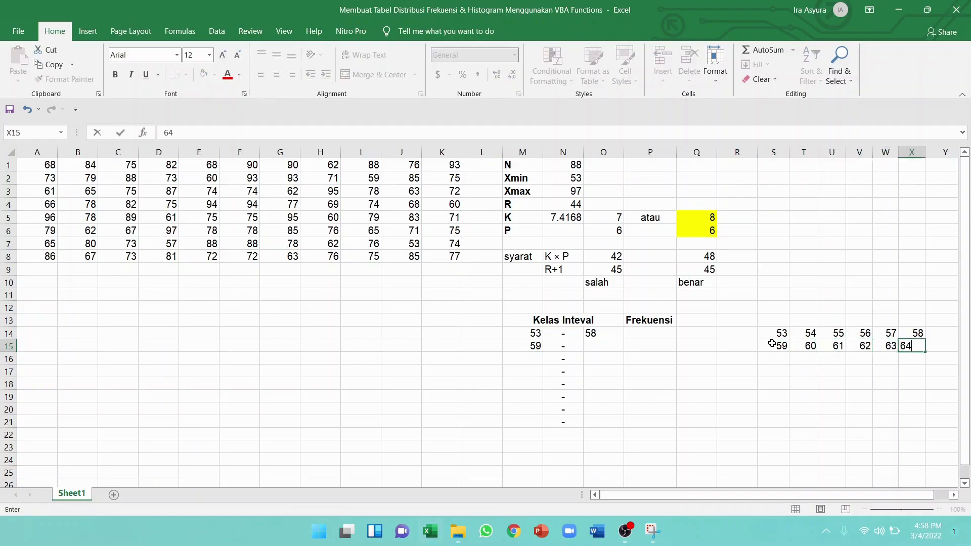
Enter 64 as the second class's upper limit in O15 and the third class limits 65 and 70 in row 16
left_click(598, 346)
type("64")
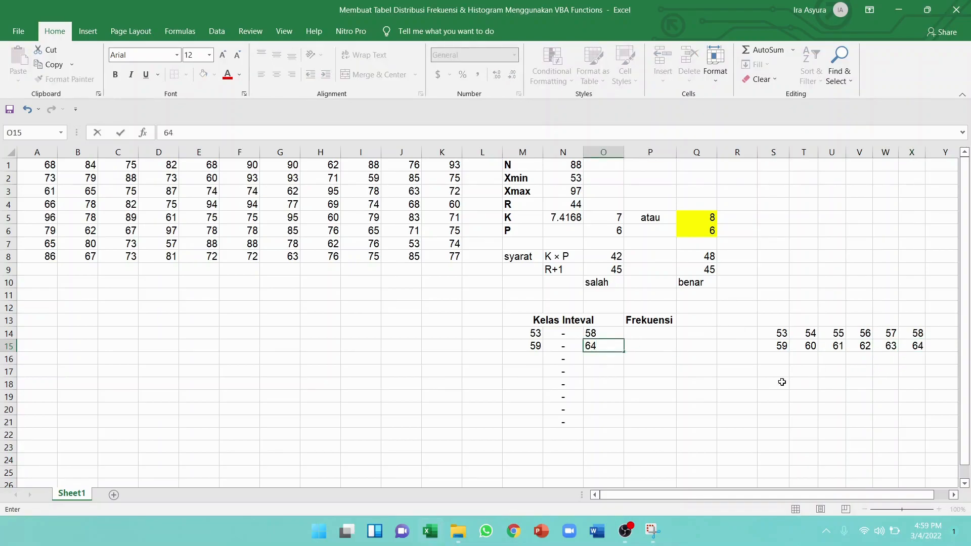
left_click(537, 357)
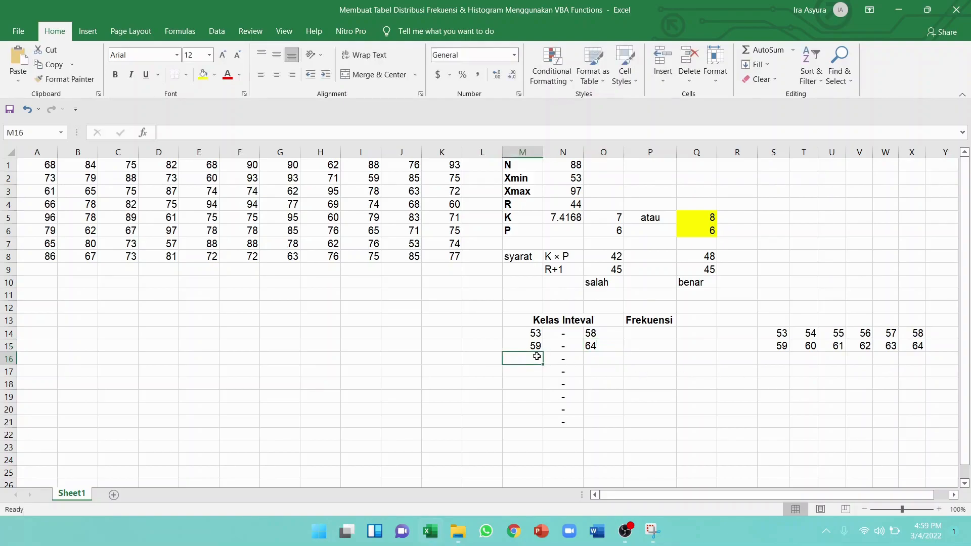
type("65")
key("Tab")
key("Tab")
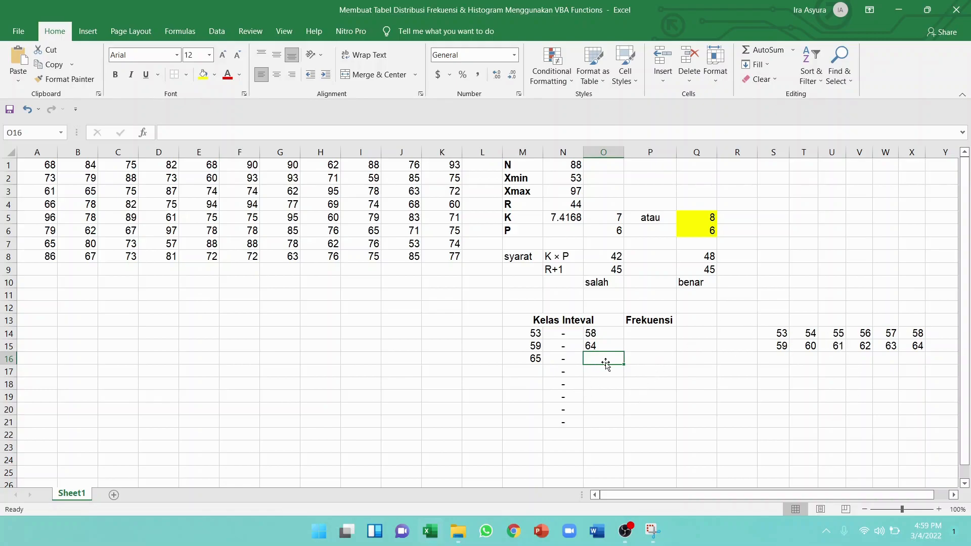
type("70")
key("Return")
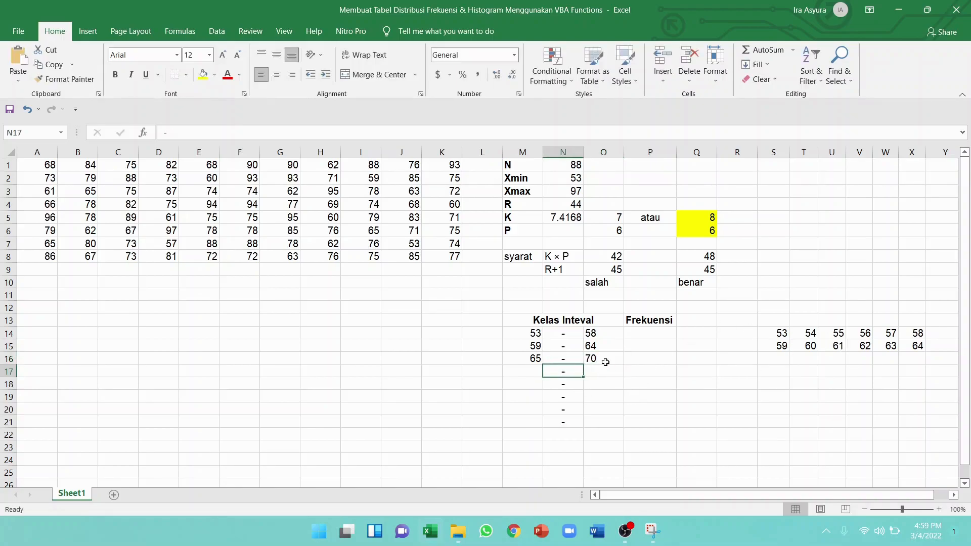
Enter the fourth class limits 71 and 76 in row 17 and the fifth class limits 77 and 82 in row 18
type("7")
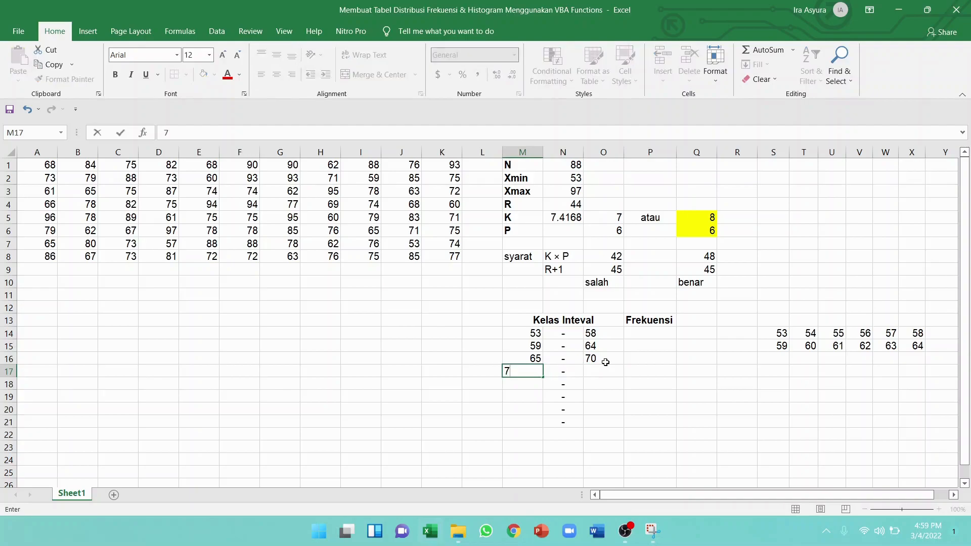
key("Tab")
key("Tab")
type("76")
key("Return")
type("77")
key("Tab")
key("Tab")
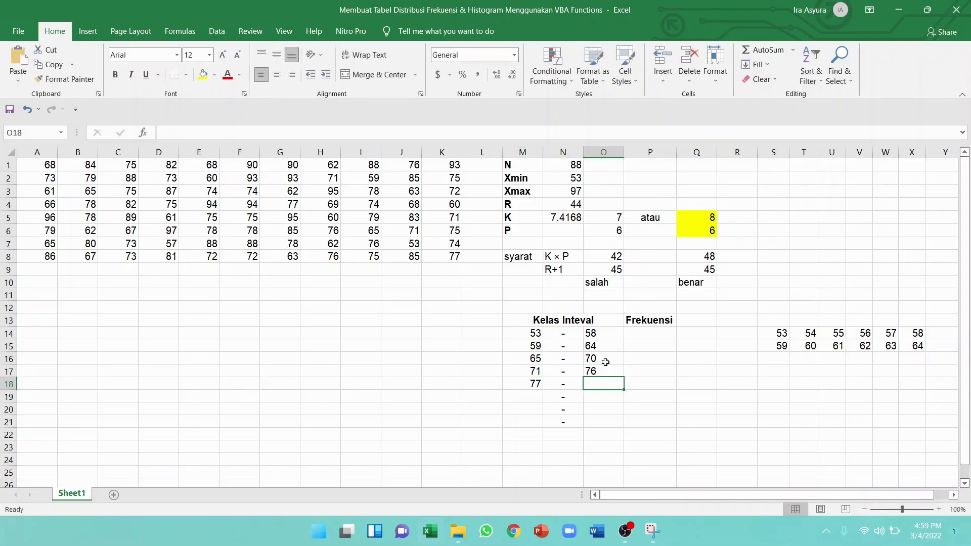
type("82")
key("Return")
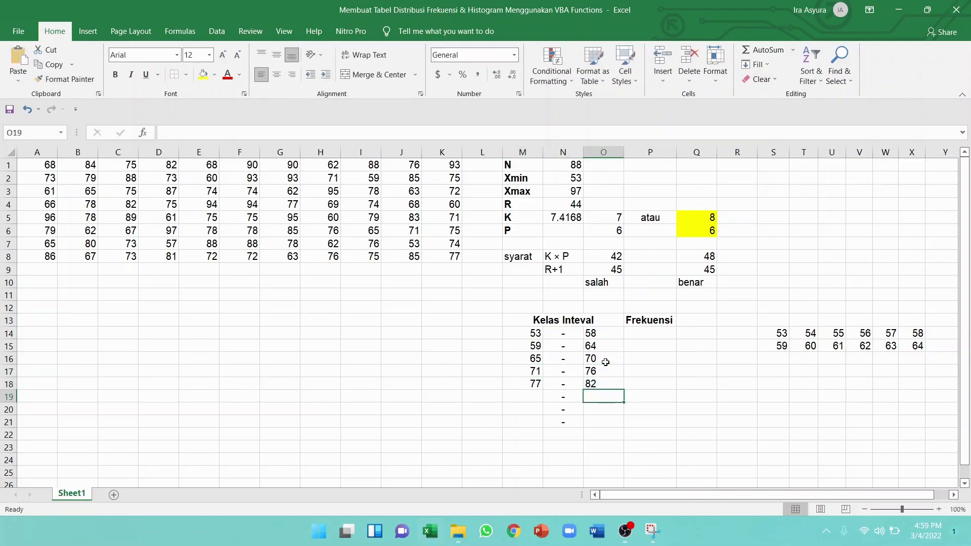
Enter the sixth class limits 83 and 88 in row 19 and the seventh class limits 89 and 94 in row 20
type("83")
key("Tab")
key("Tab")
type("88")
key("Down")
key("Left")
key("Left")
type("89")
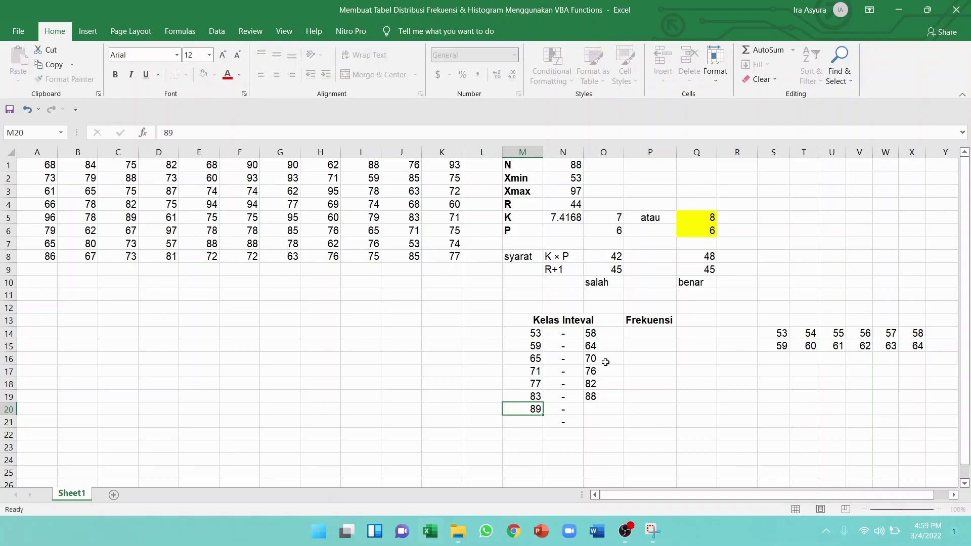
key("Tab")
key("Tab")
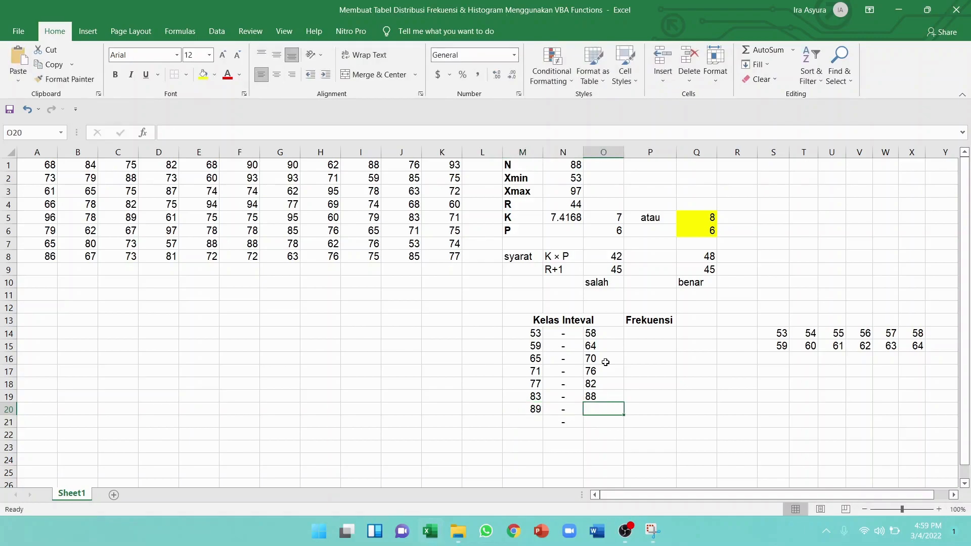
type("94")
key("Down")
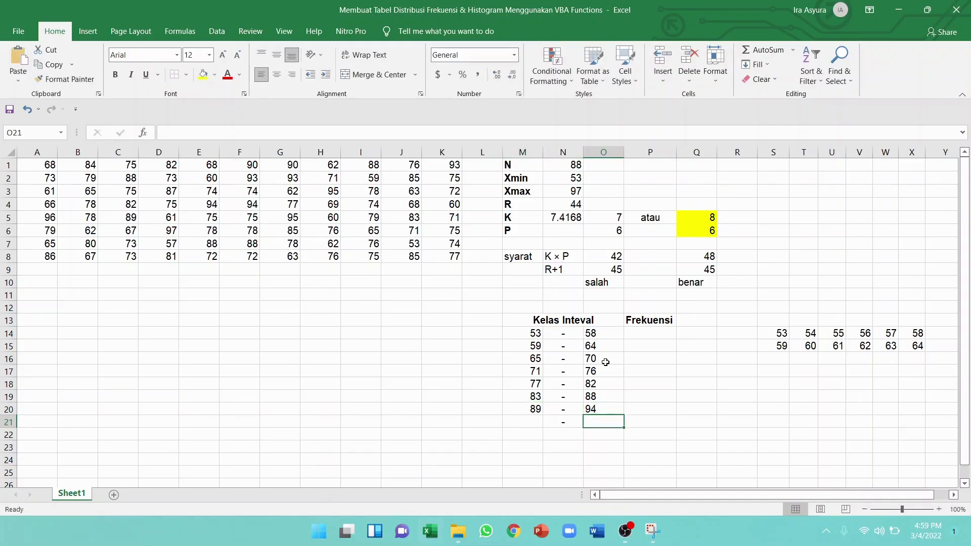
Enter the eighth class limits 95 and 100 in M21 and O21
key("Left")
key("Left")
type("95")
key("Tab")
key("Tab")
type("100")
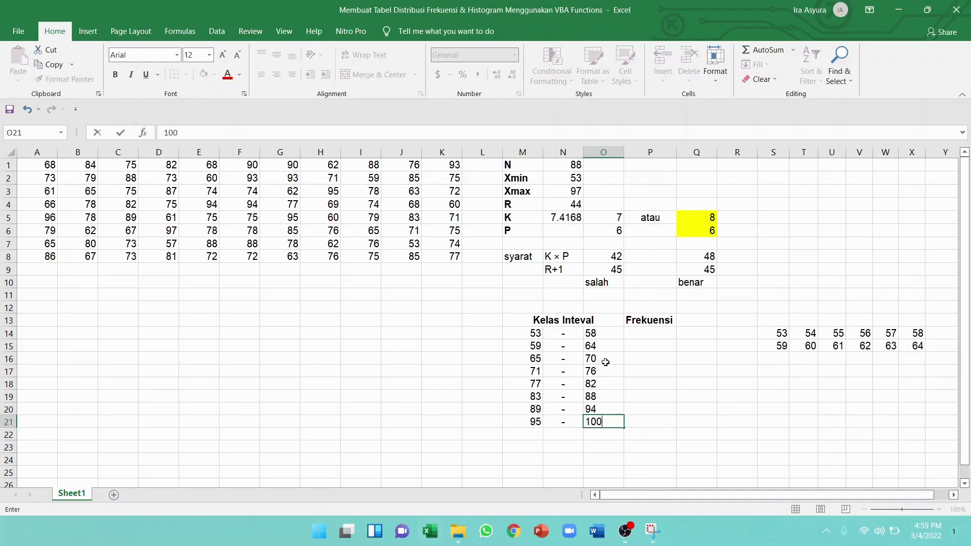
key("Tab")
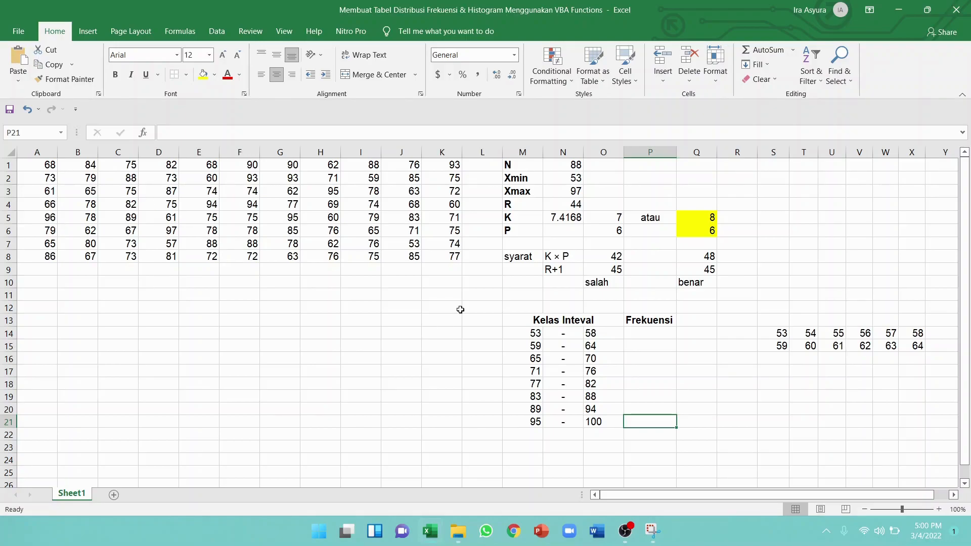
Fill the Frekuensi cells P14:P21 with the array formula =FREQUENCY(A1:K8,O14:O21)
left_click(653, 331)
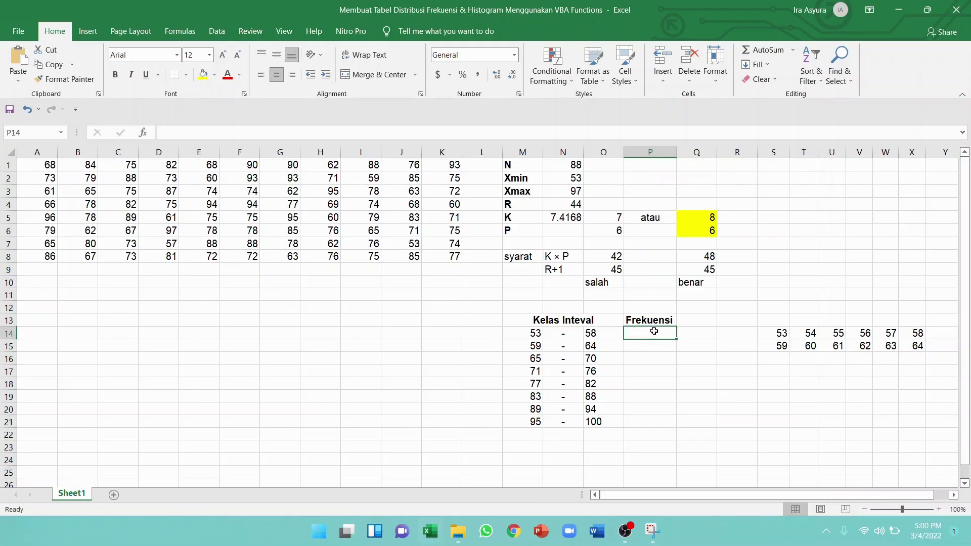
left_click(687, 322)
left_click_drag(648, 335, 642, 420)
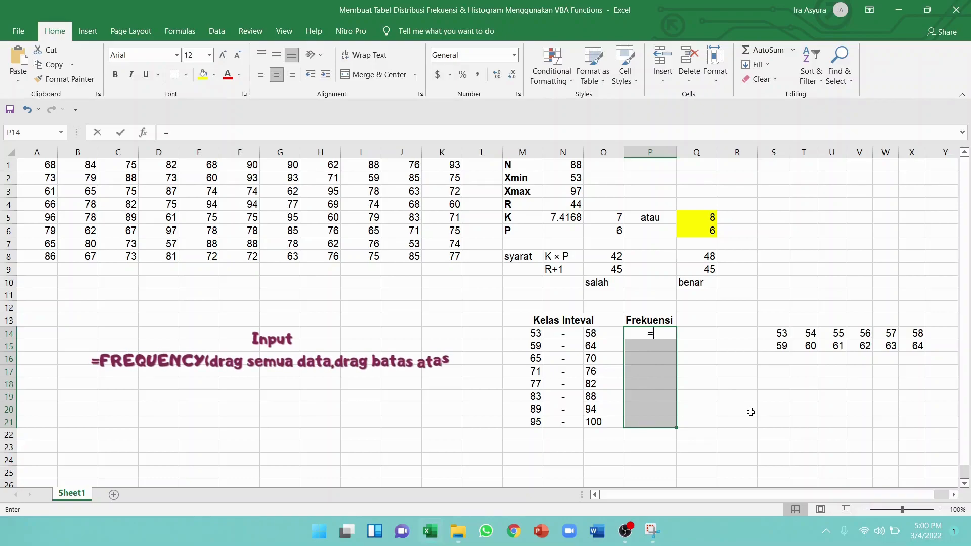
type("=")
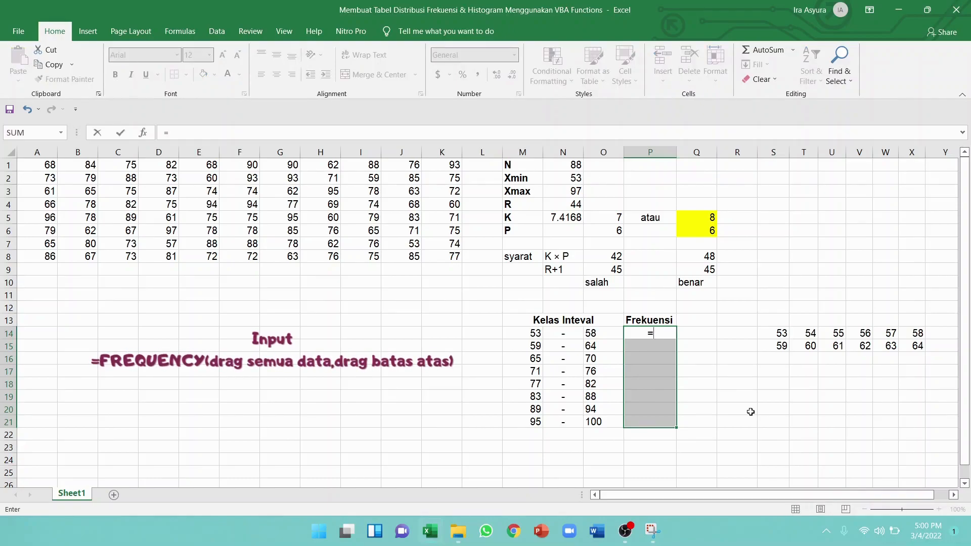
type("FREQUENCY(")
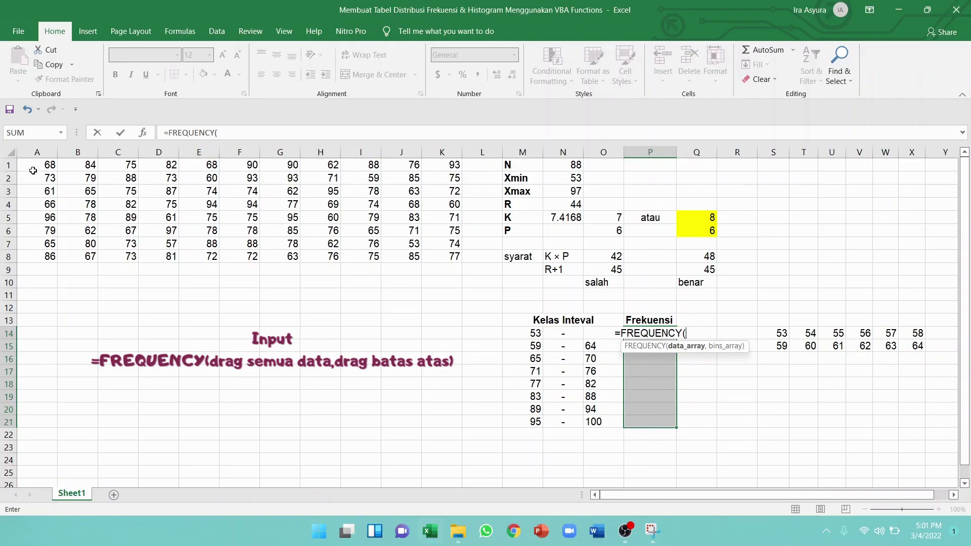
left_click_drag(33, 166, 451, 251)
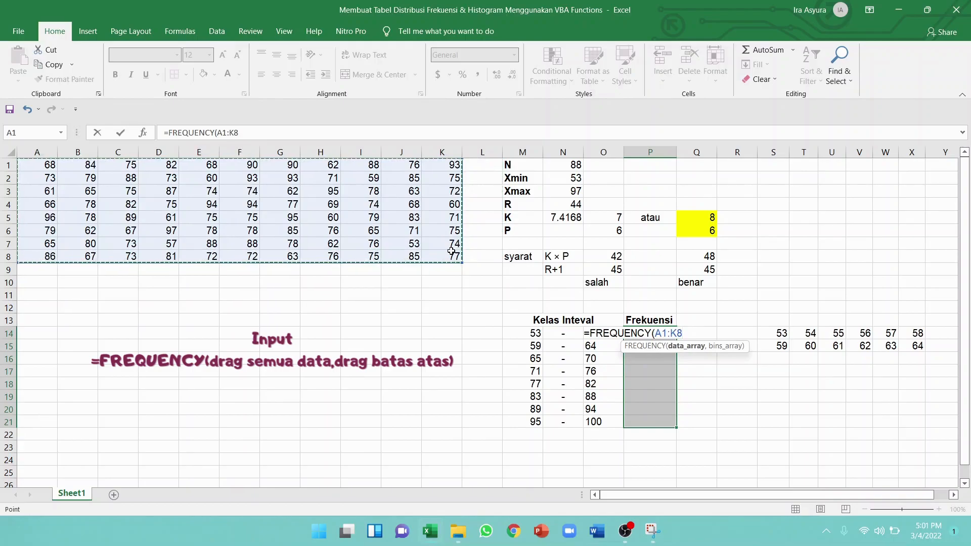
type(",")
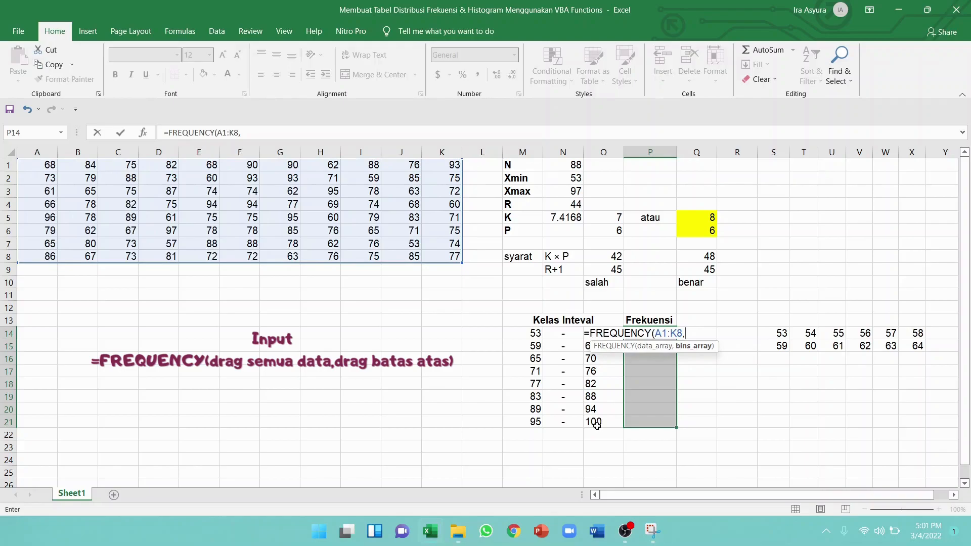
left_click_drag(596, 423, 597, 336)
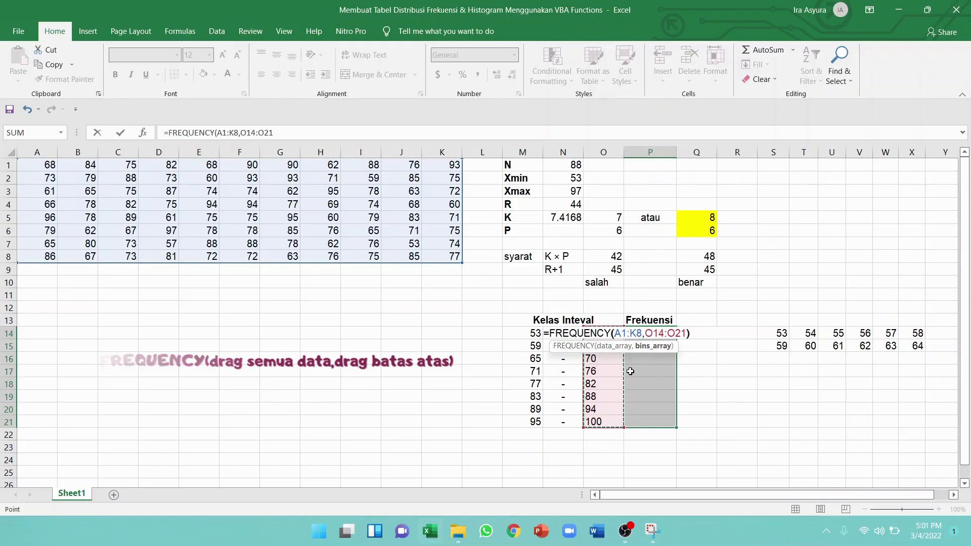
type(")")
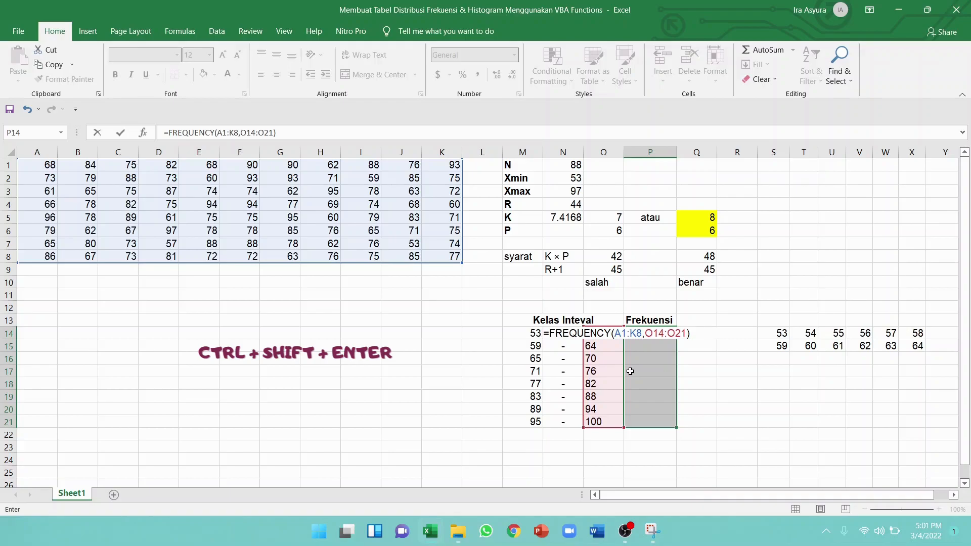
key("ctrl+shift+Return")
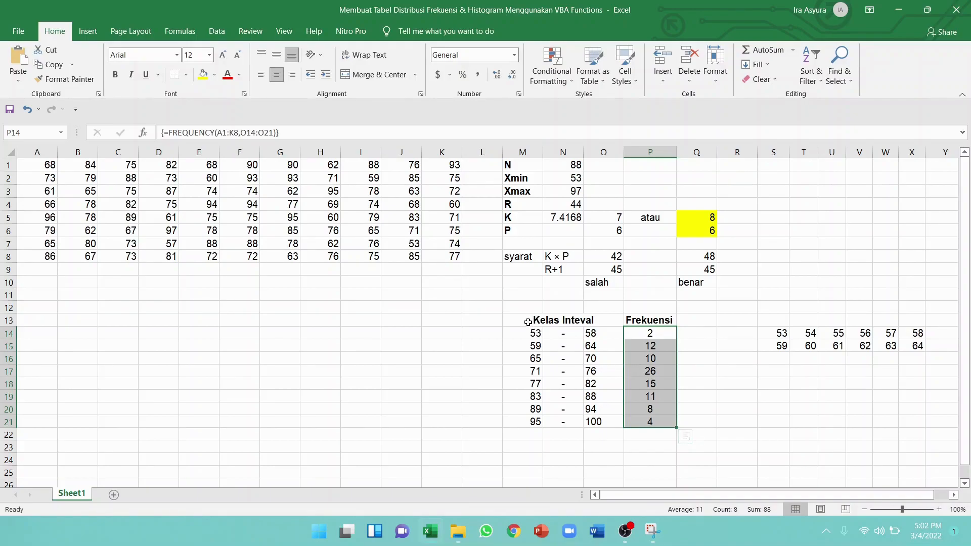
Apply outside borders around the whole frequency table M13:P21
left_click(456, 382)
left_click(531, 321)
mouse_move(531, 321)
left_mouse_down()
mouse_move(649, 402)
mouse_move(649, 421)
left_mouse_up()
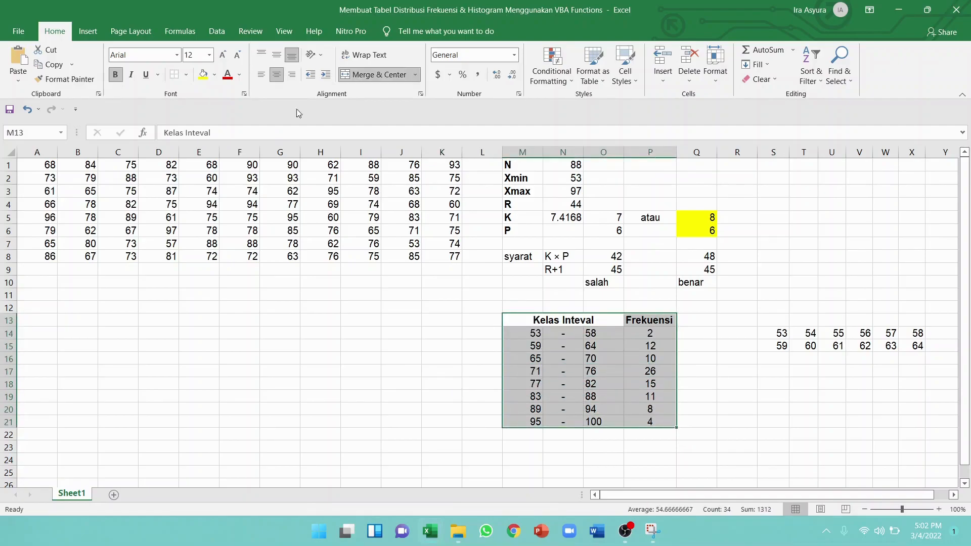
left_click(186, 74)
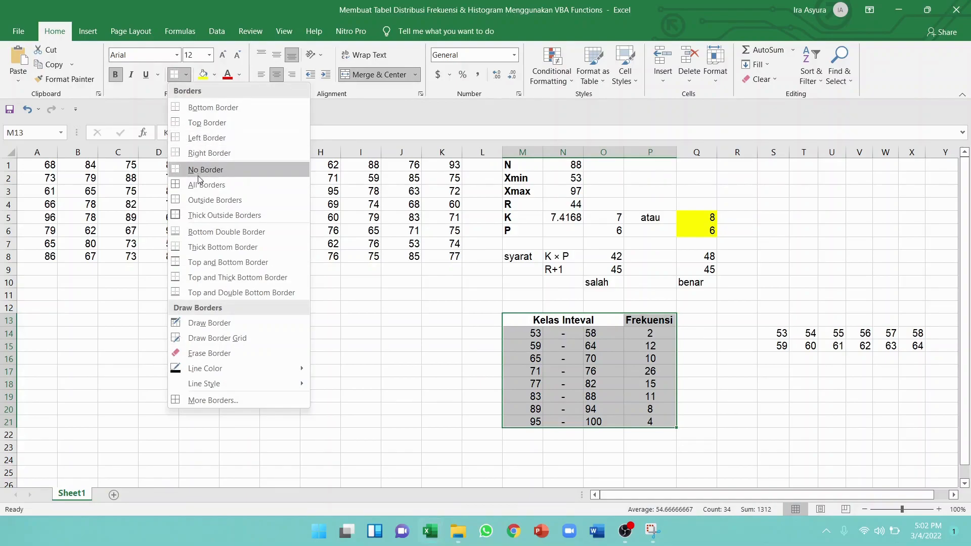
left_click(202, 200)
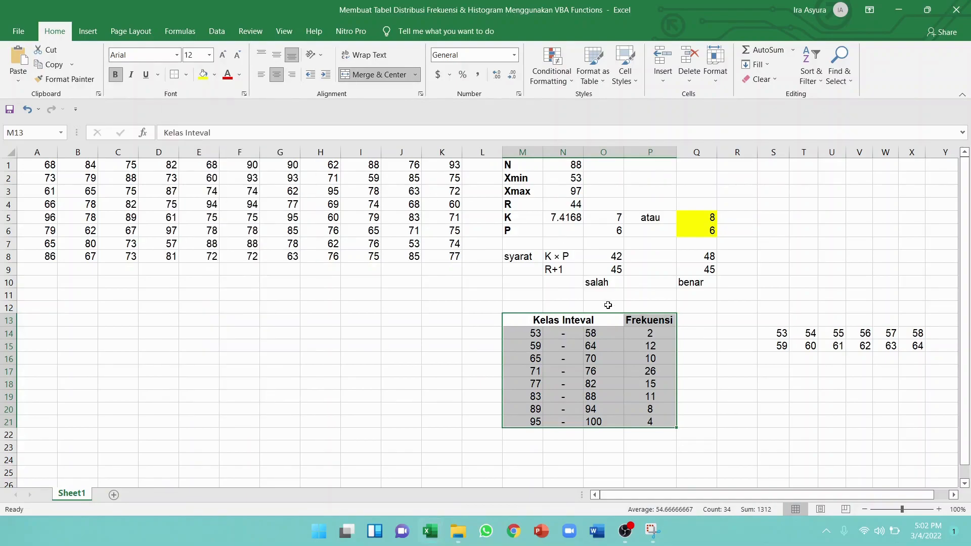
Add a left border to the Frekuensi column P13:P21 and a bottom border to the header row M13:P13
left_click_drag(639, 319, 644, 421)
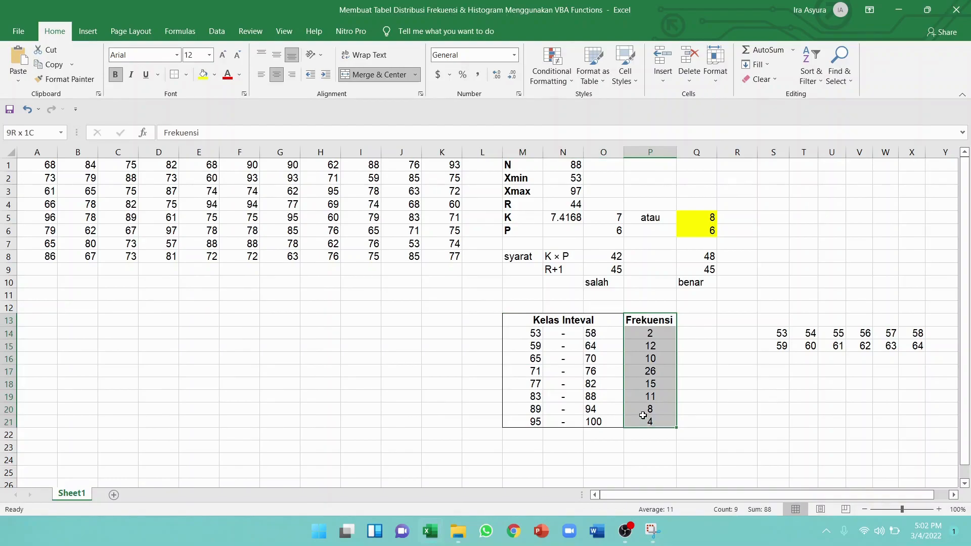
left_click(186, 74)
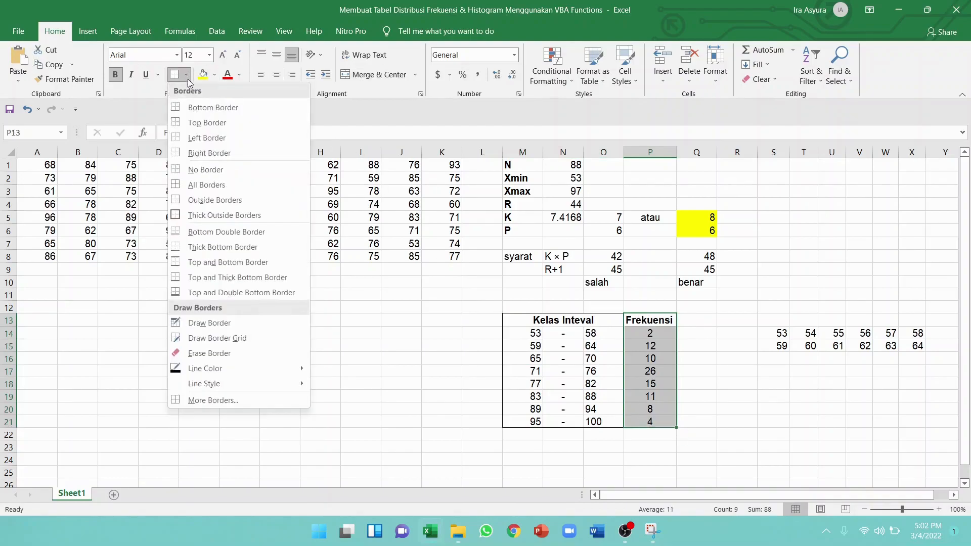
left_click(192, 142)
left_click(542, 321)
left_click_drag(542, 321, 650, 320)
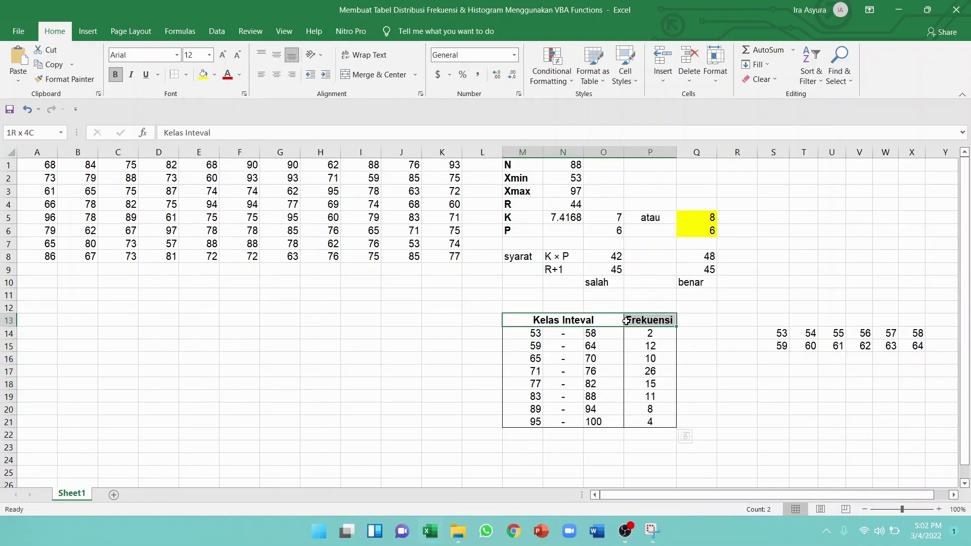
left_click(186, 75)
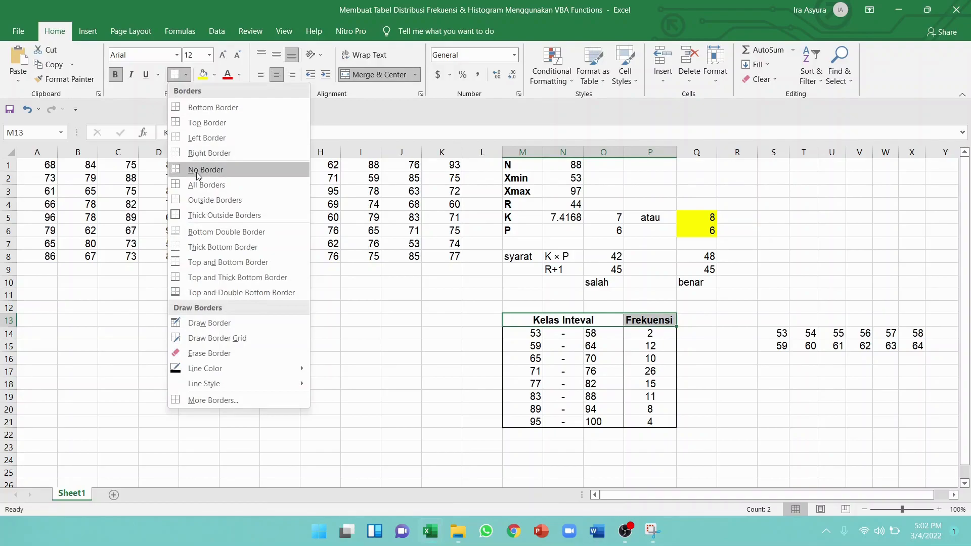
left_click(184, 105)
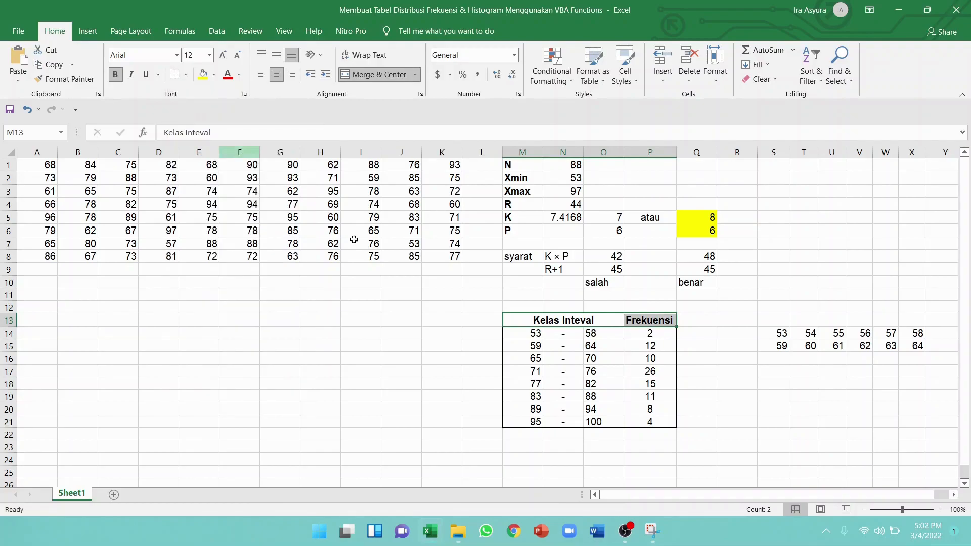
Fill the table's header row M13:P13 with standard yellow
left_click(214, 75)
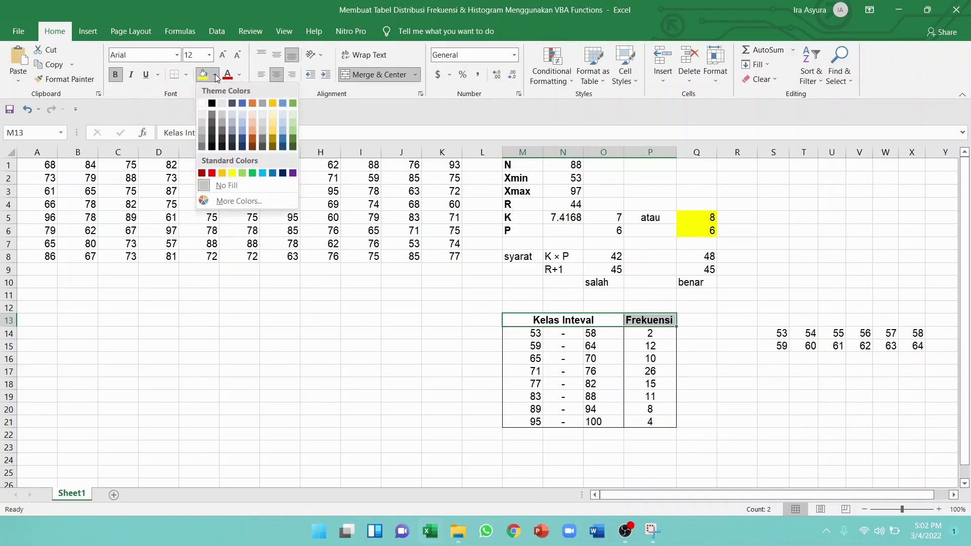
left_click(233, 174)
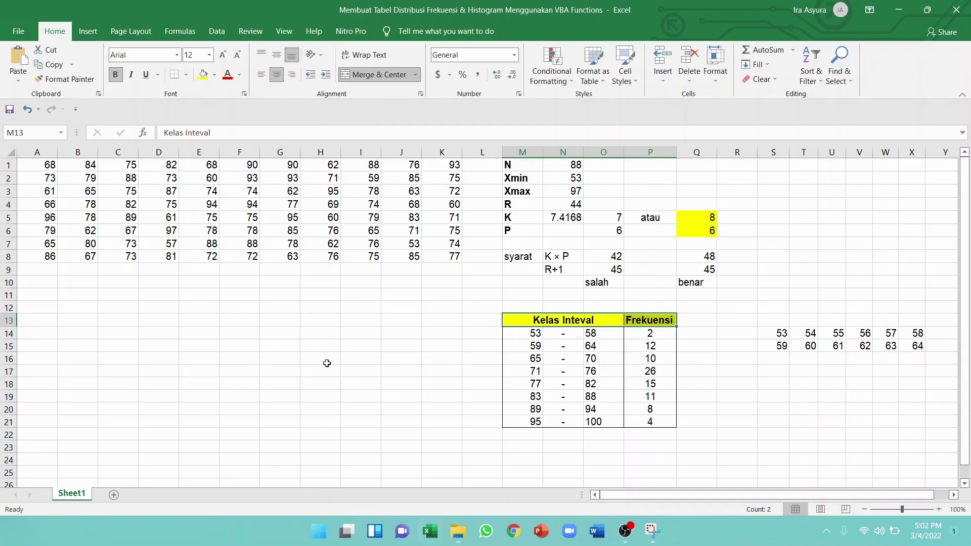
left_click(405, 370)
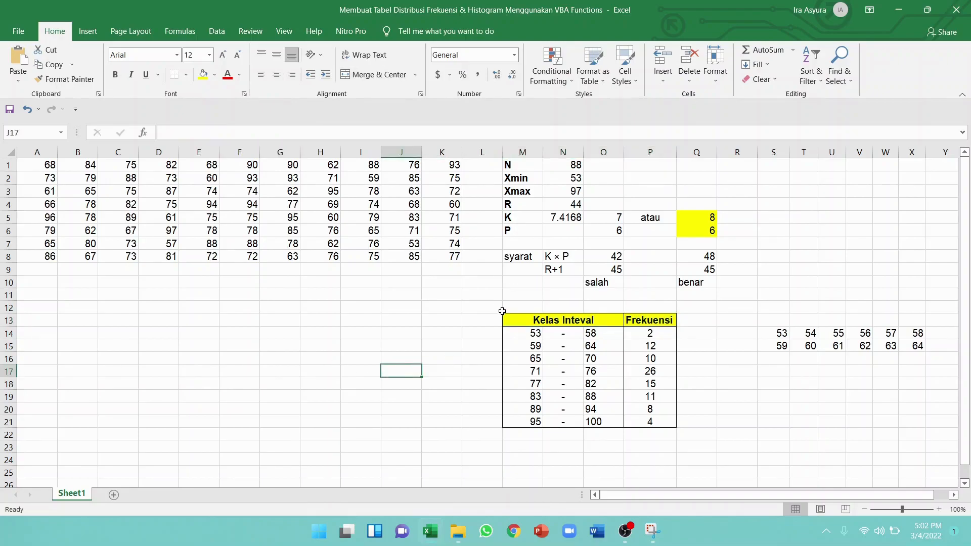
Enter the title "Tabel Distribusi Frekuensi" in M12 above the table and make it bold
left_click(519, 306)
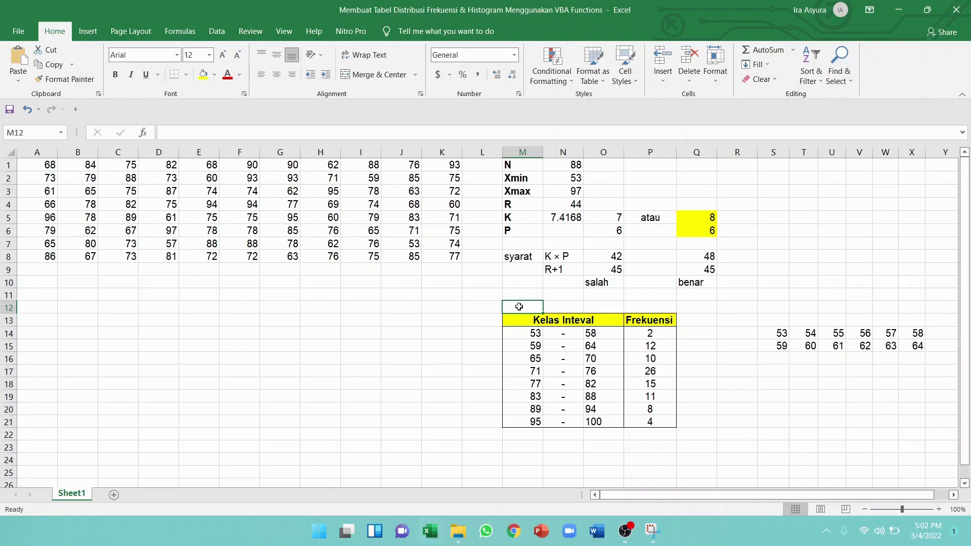
type("Ta")
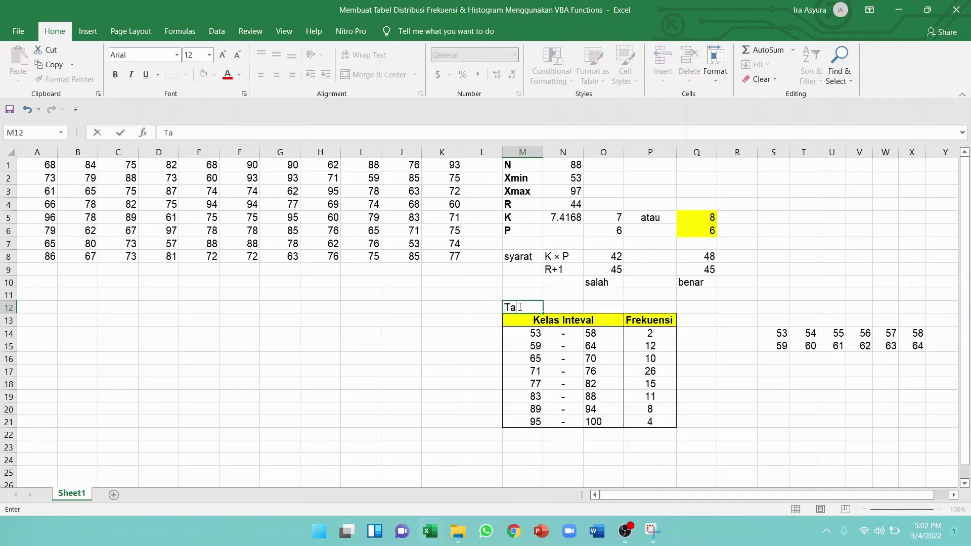
type("bel Distribusi Frekuensi")
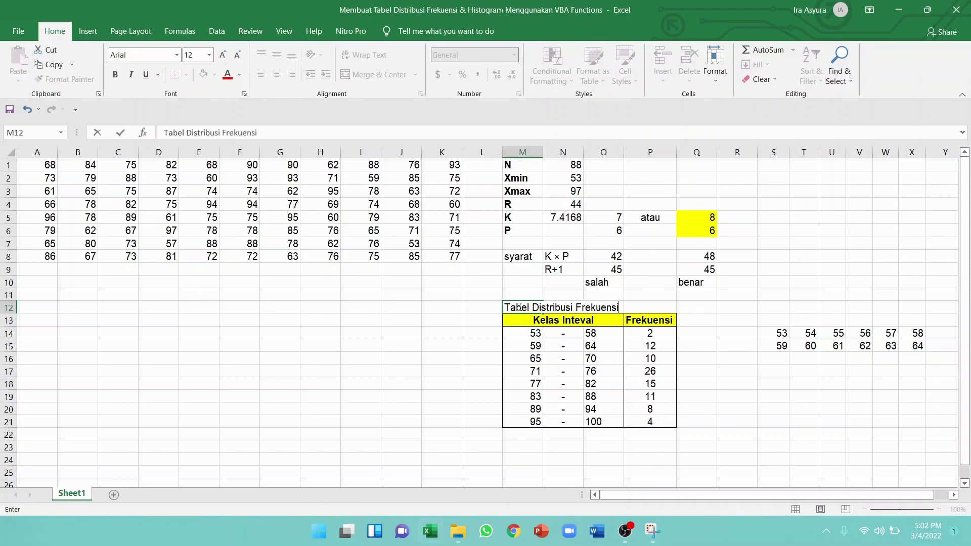
key("Return")
left_click(519, 306)
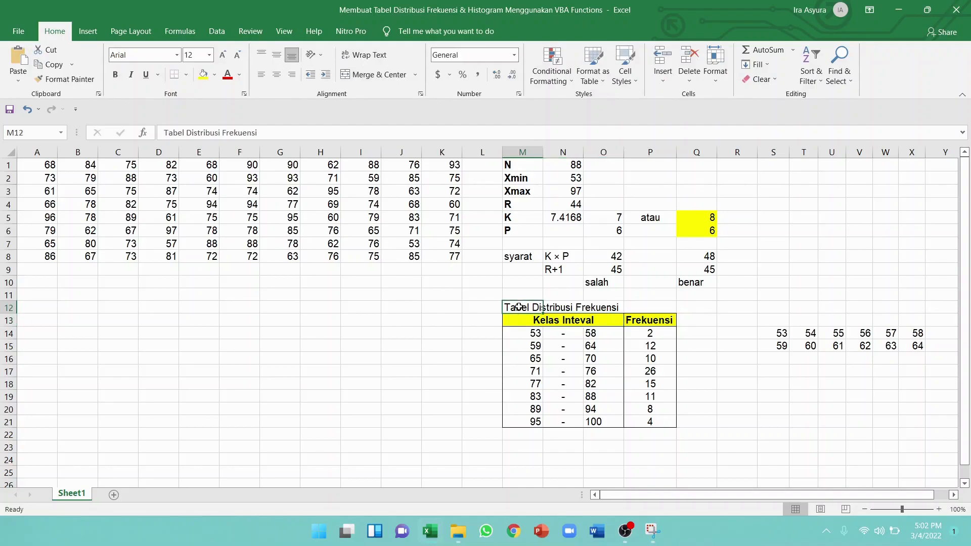
key("ctrl+b")
left_click(435, 355)
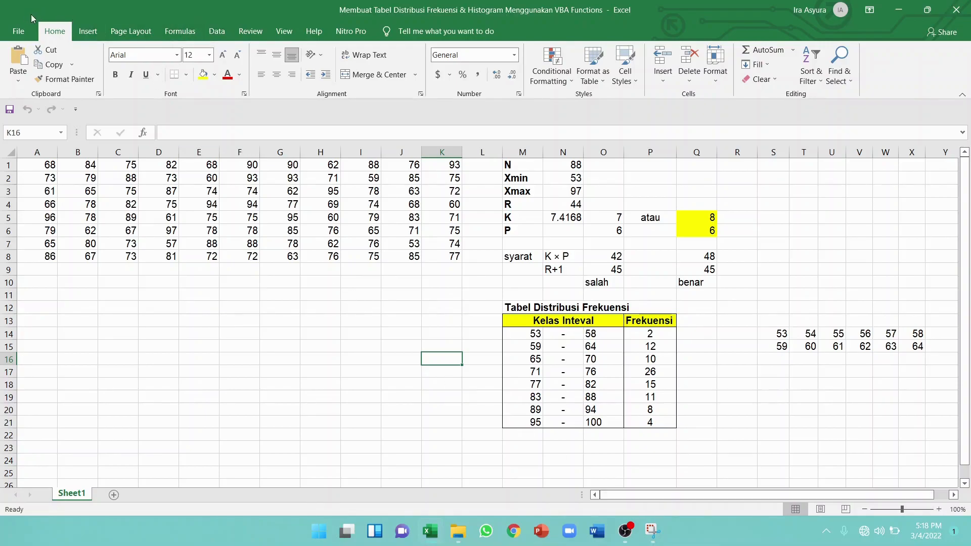
Enable the Analysis ToolPak and Analysis ToolPak - VBA add-ins in the program options
left_click(216, 32)
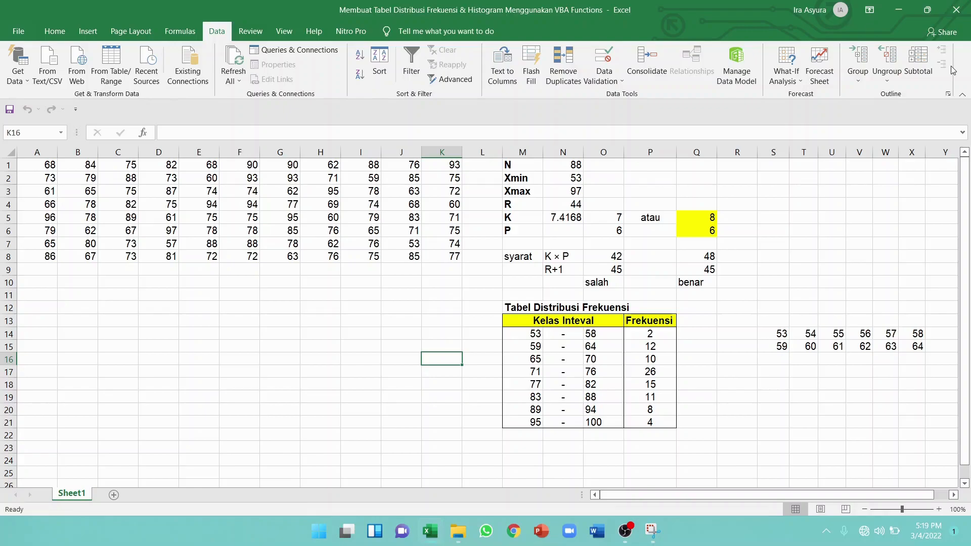
left_click(15, 31)
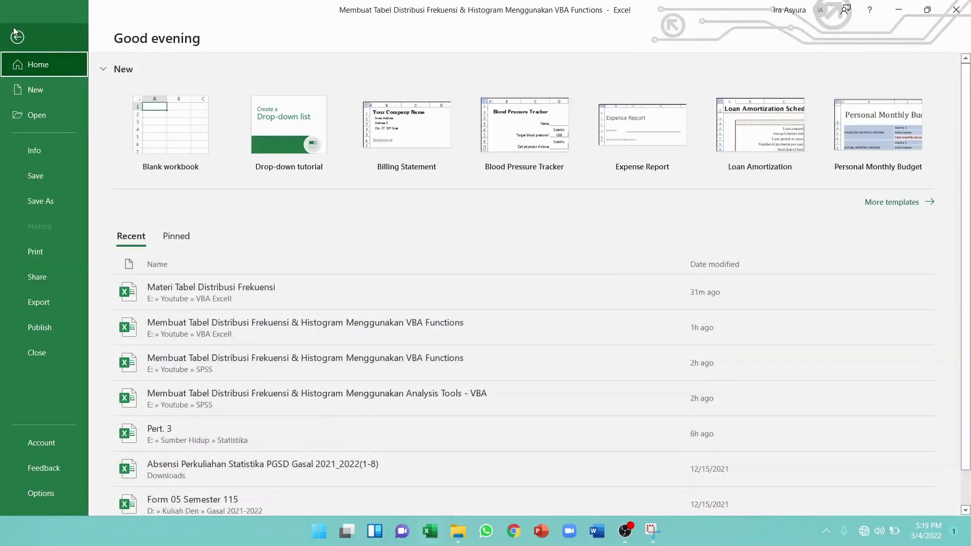
left_click(31, 494)
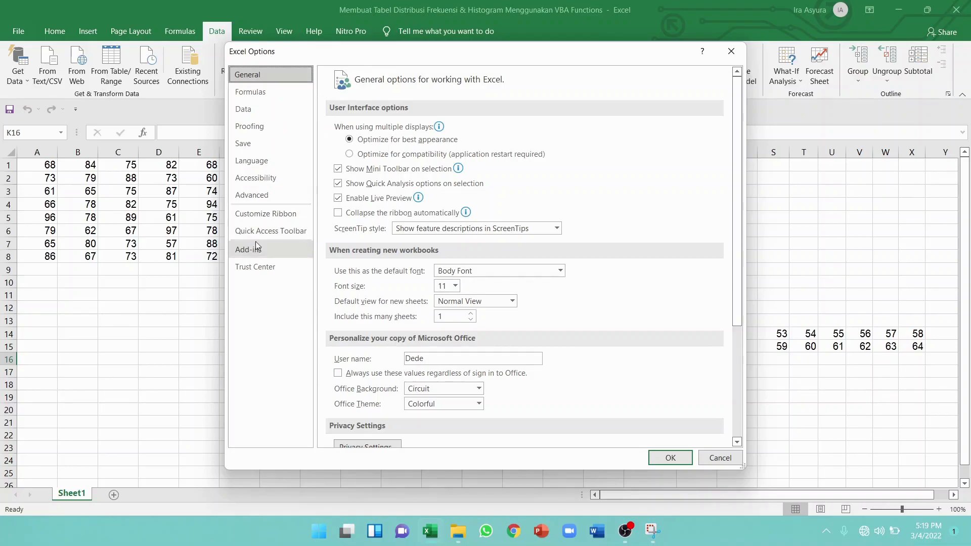
left_click(241, 251)
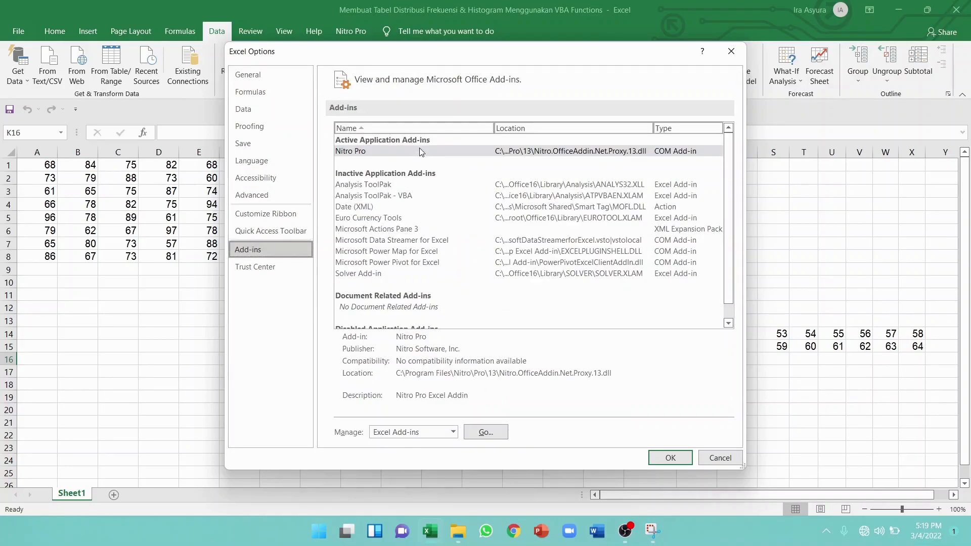
left_click(387, 196)
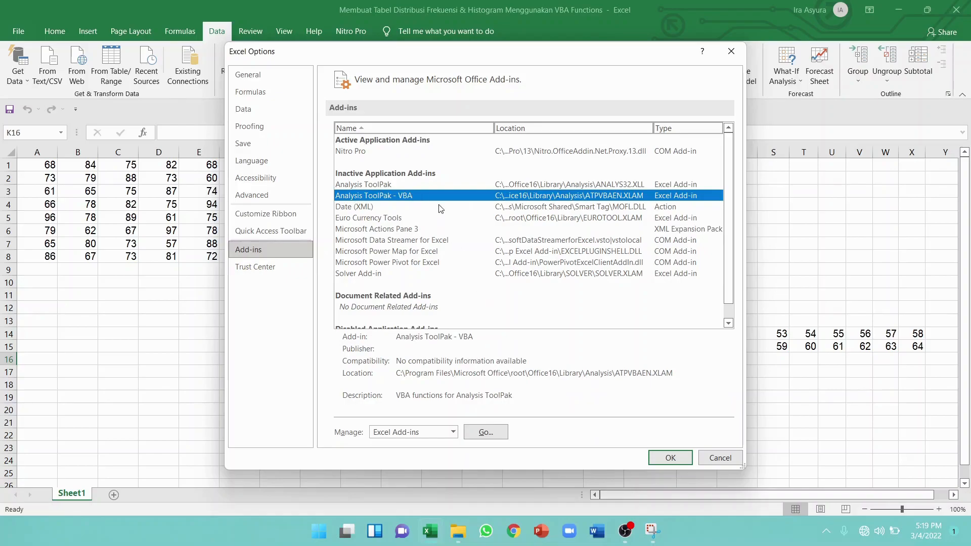
left_click(485, 433)
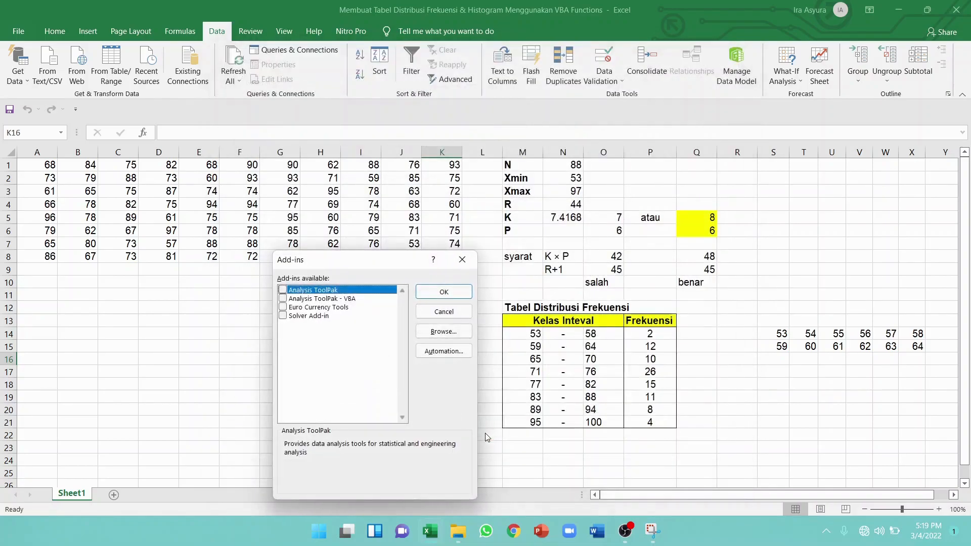
left_click(302, 299)
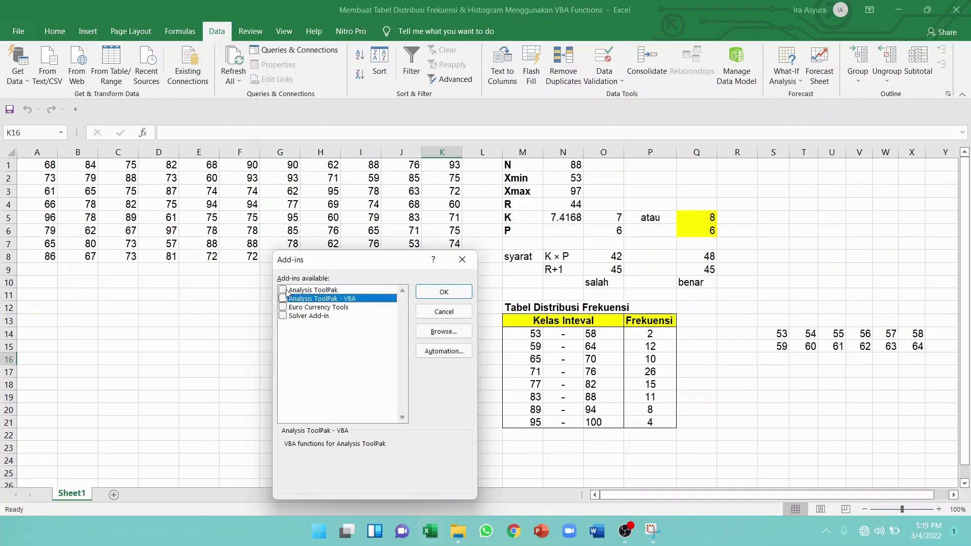
left_click(283, 291)
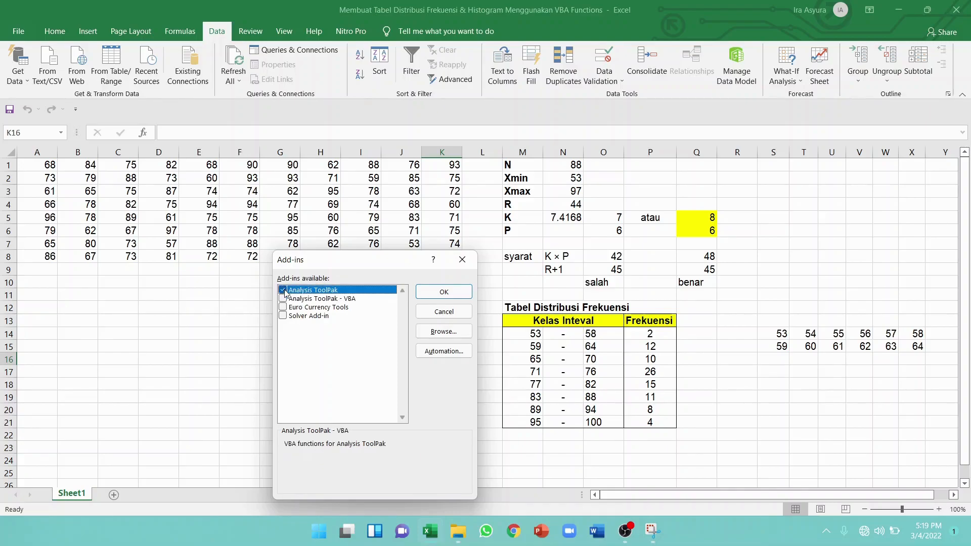
left_click(283, 299)
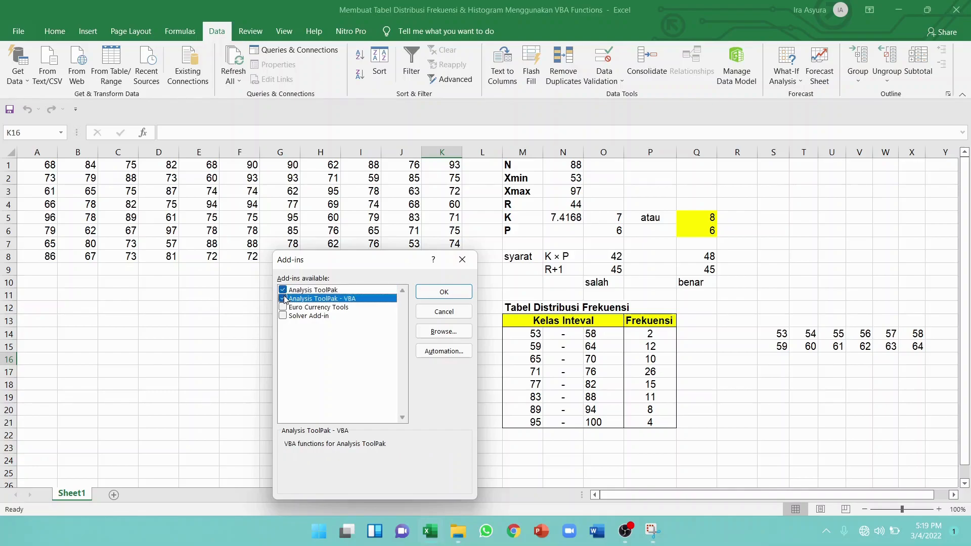
left_click(444, 292)
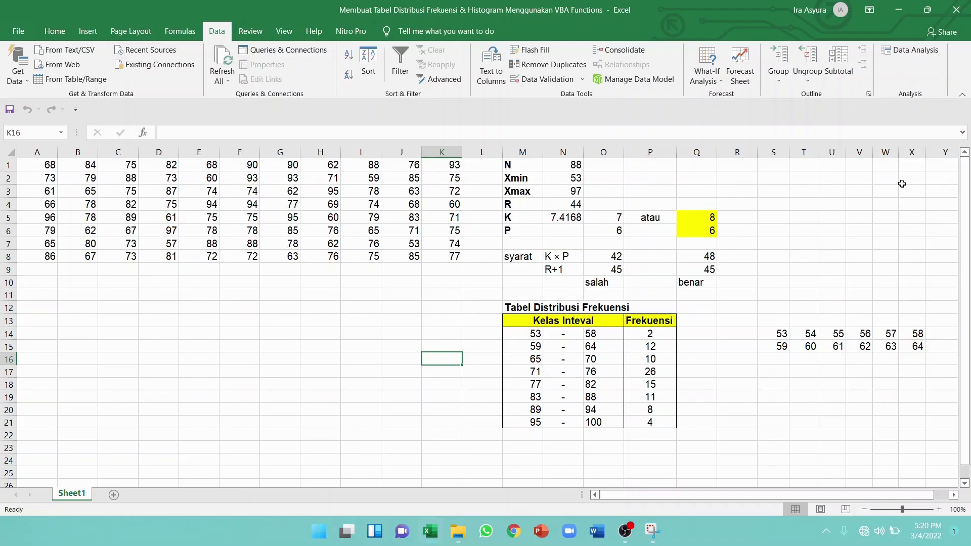
Start a Histogram data analysis with the raw data A1:K8 as its input range
left_click(908, 56)
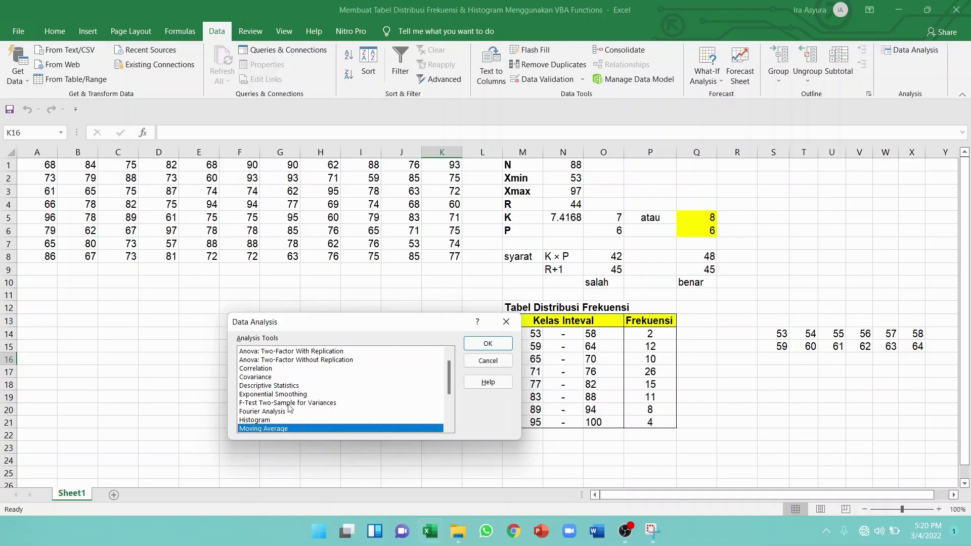
left_click(260, 420)
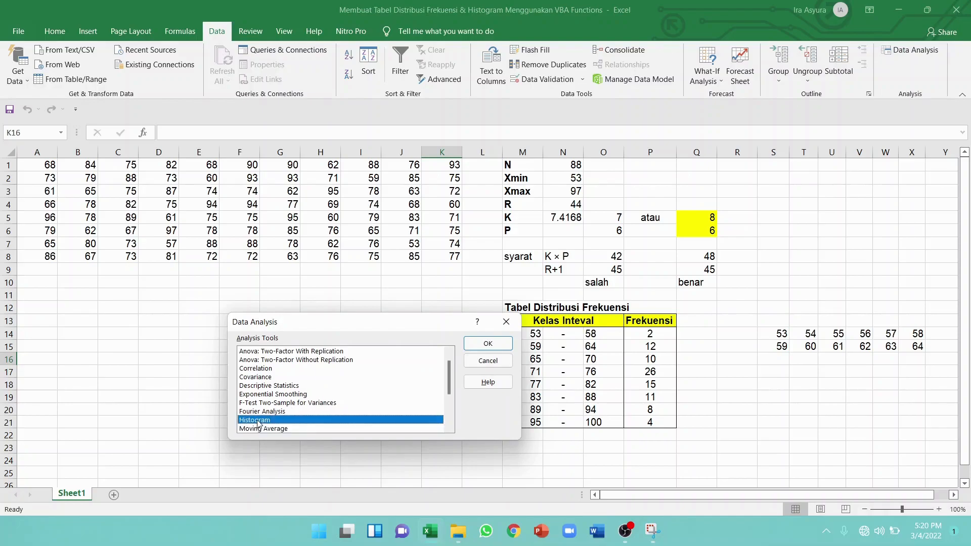
left_click(483, 344)
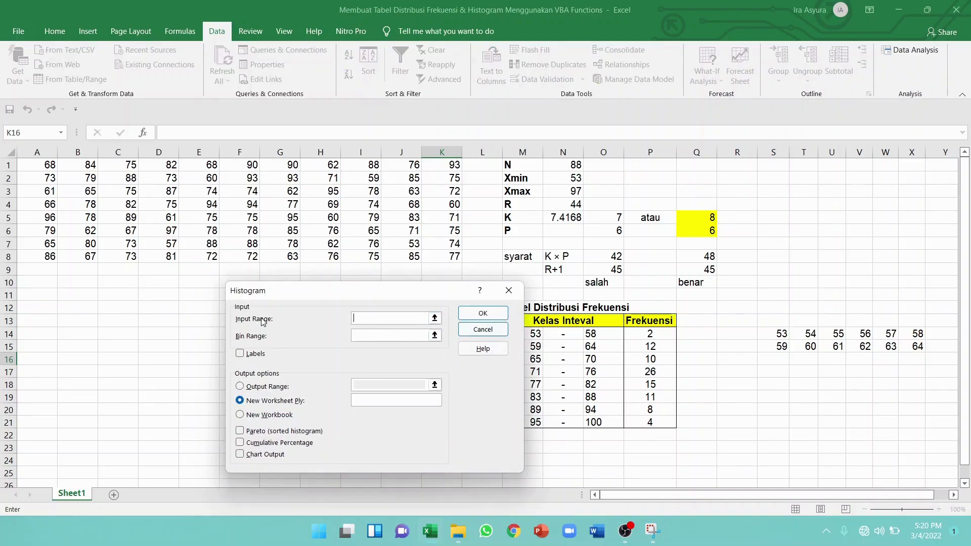
left_click(359, 318)
left_click_drag(40, 163, 447, 256)
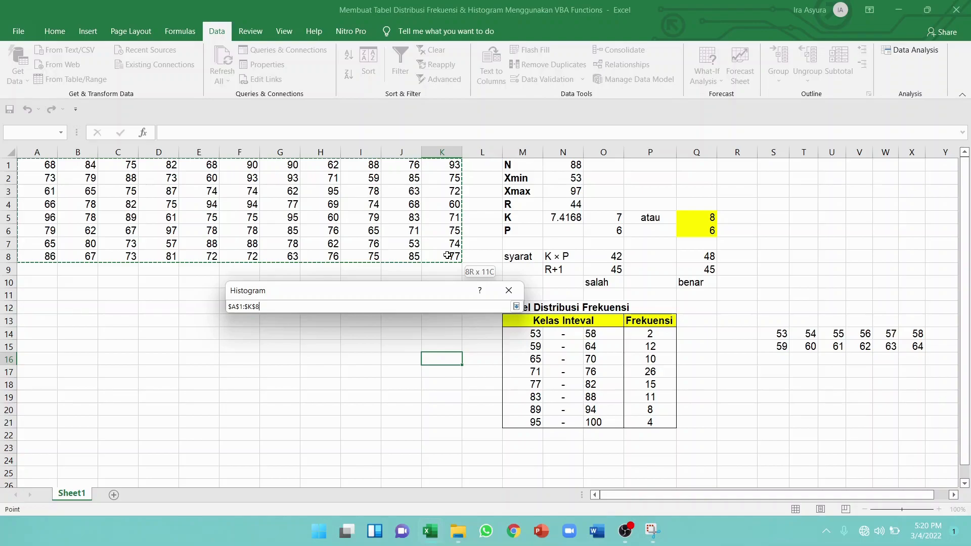
left_click_drag(446, 256, 447, 255)
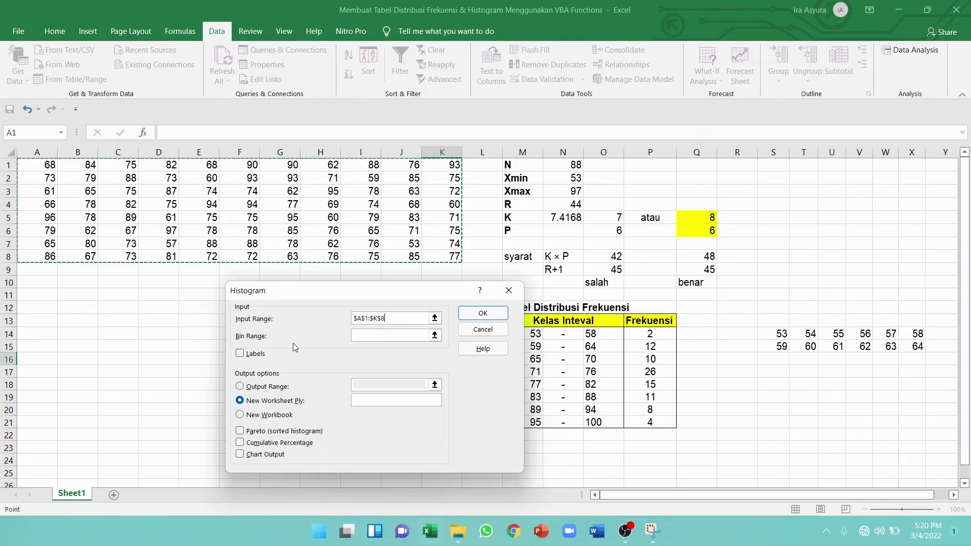
Set the histogram's bin range to M14:M21 and generate it with chart output on a new worksheet
left_click(366, 338)
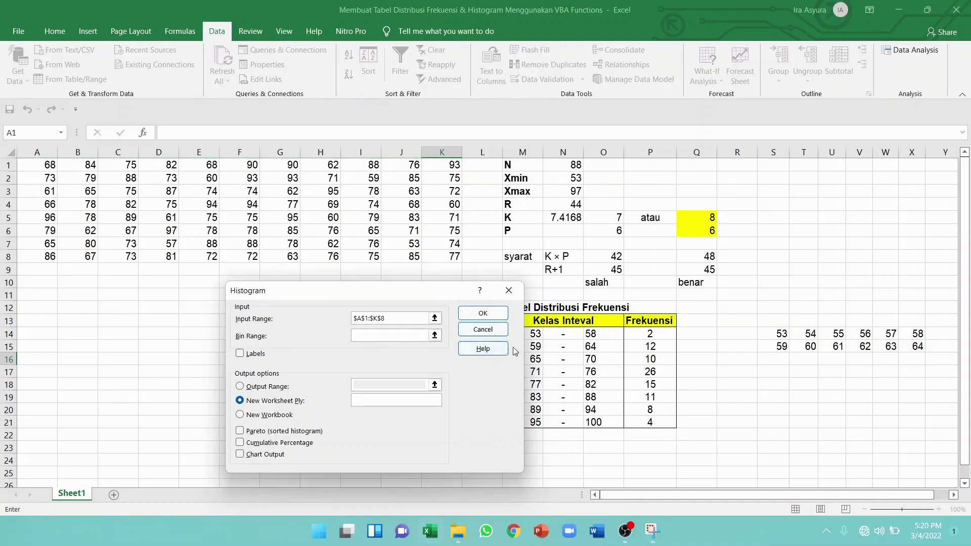
left_click_drag(535, 334, 535, 421)
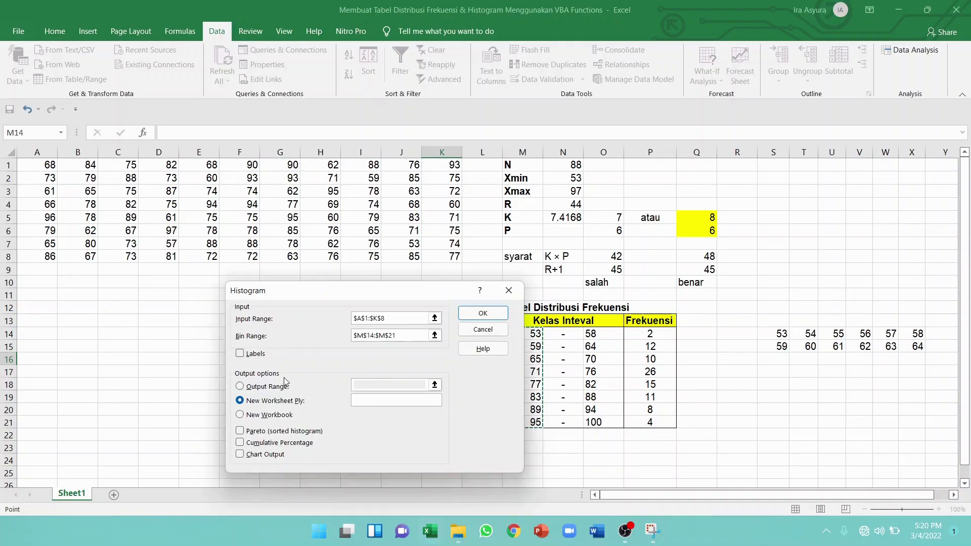
left_click(240, 455)
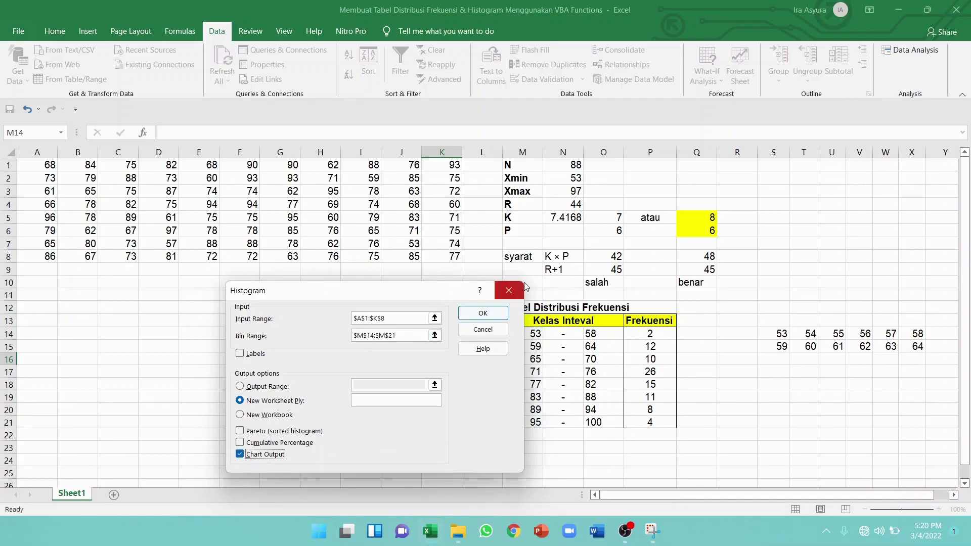
left_click(483, 313)
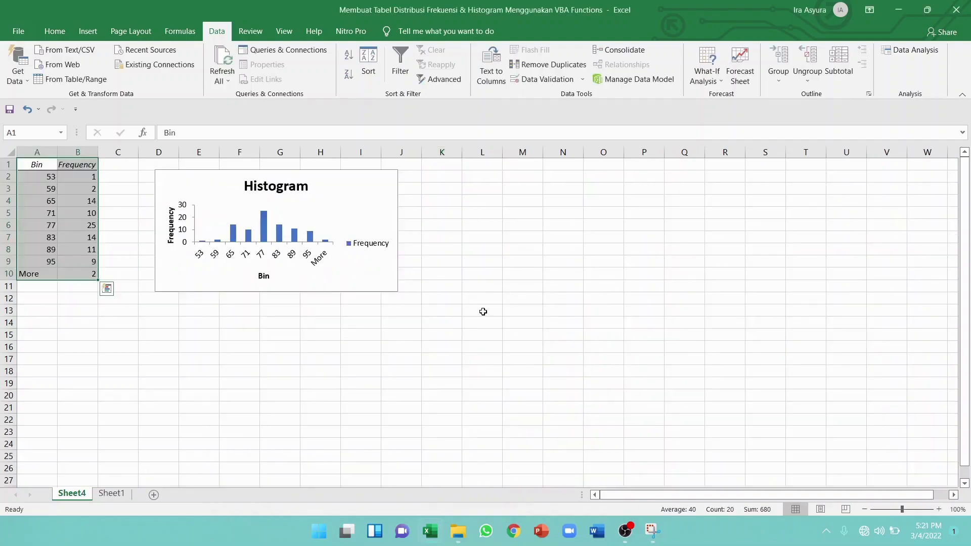
Enlarge the histogram chart and move it to cover about D4:J17, leaving free rows above it
left_click(340, 255)
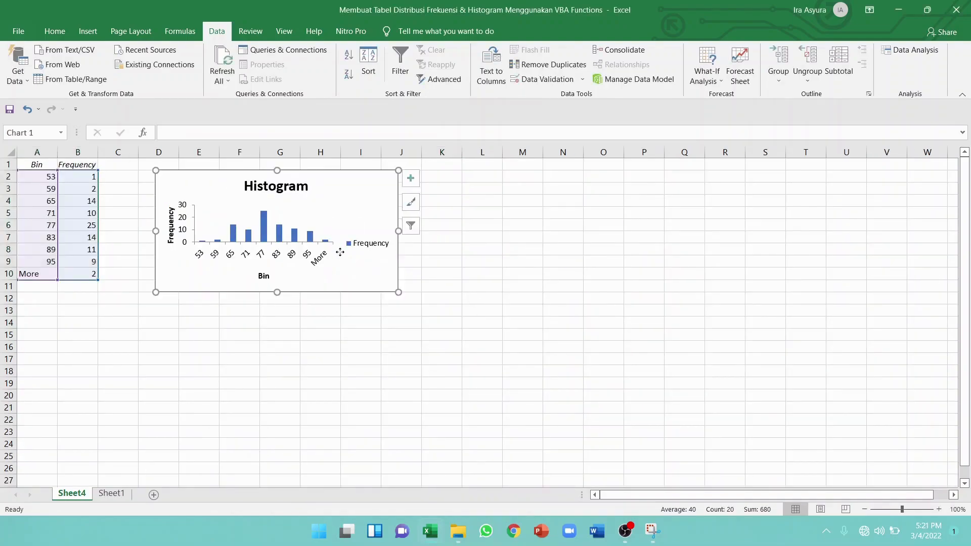
left_click_drag(399, 293, 439, 343)
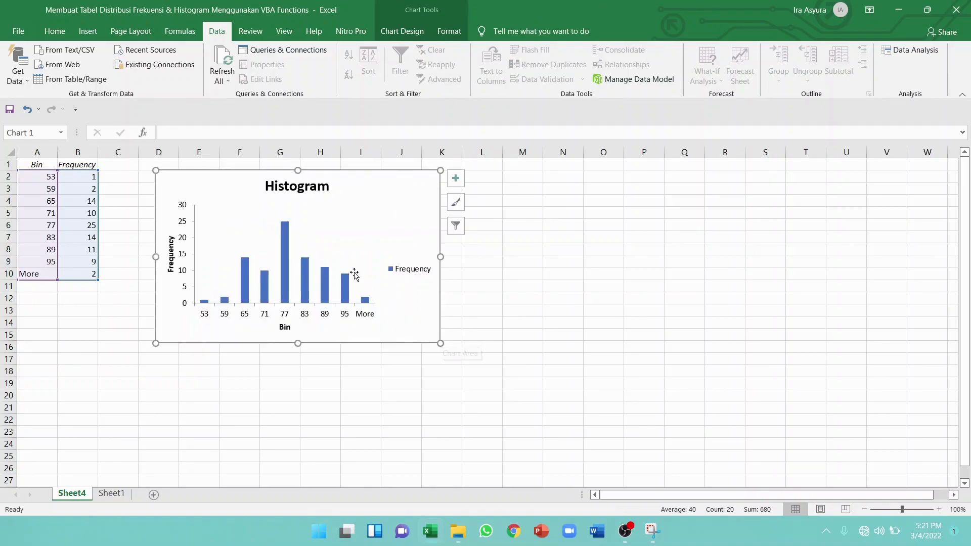
left_click(203, 239)
left_click_drag(204, 237, 209, 224)
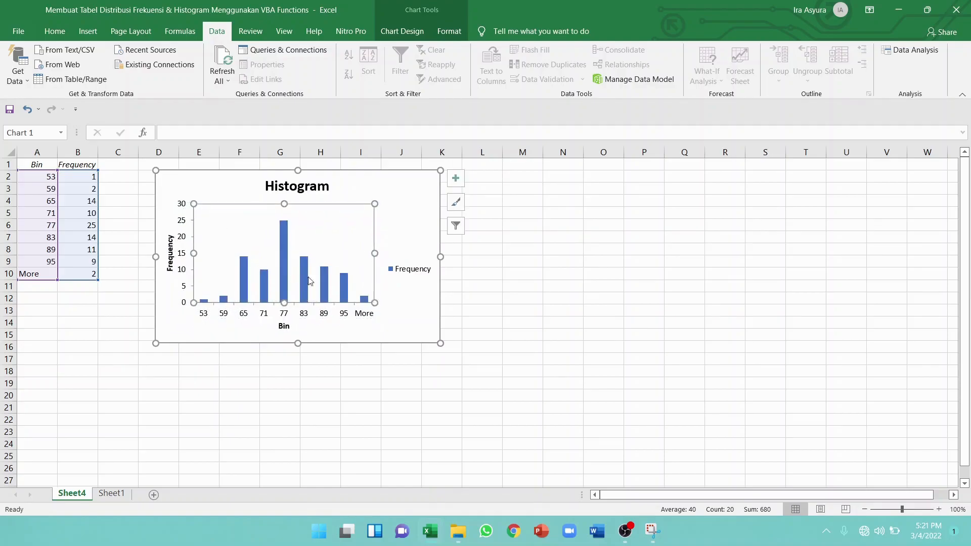
left_click_drag(418, 189, 402, 213)
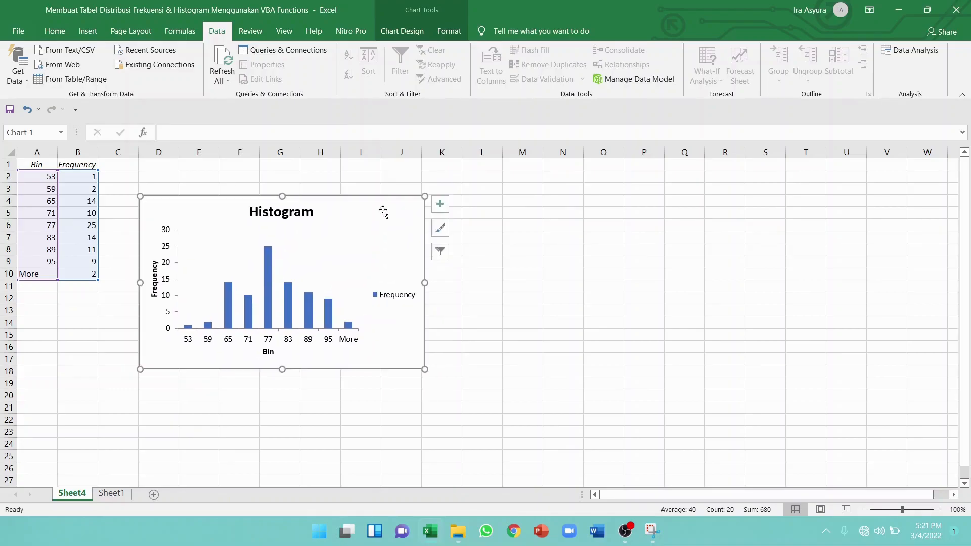
Enter the title "Histogram" in cell D3 above the chart
left_click(165, 190)
type("Hi")
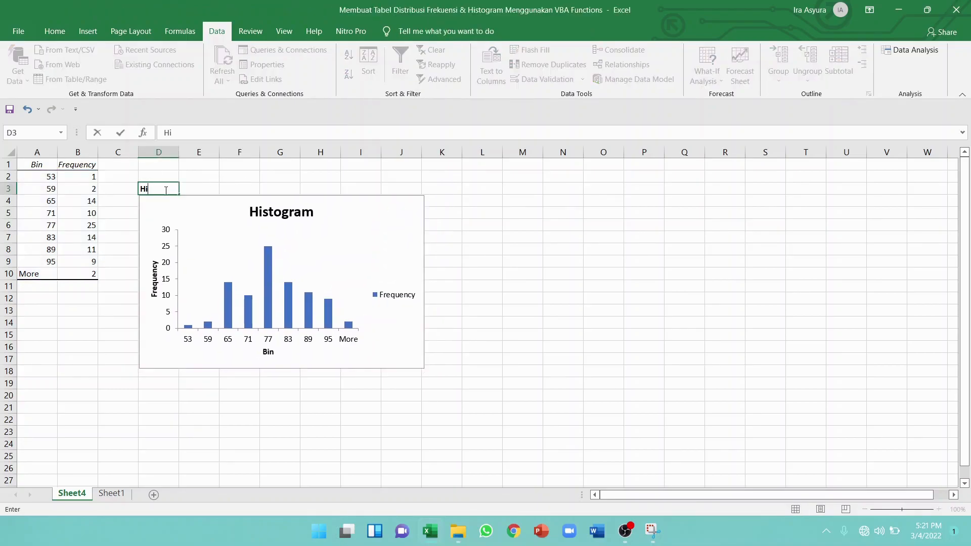
type("stogram")
left_click(433, 431)
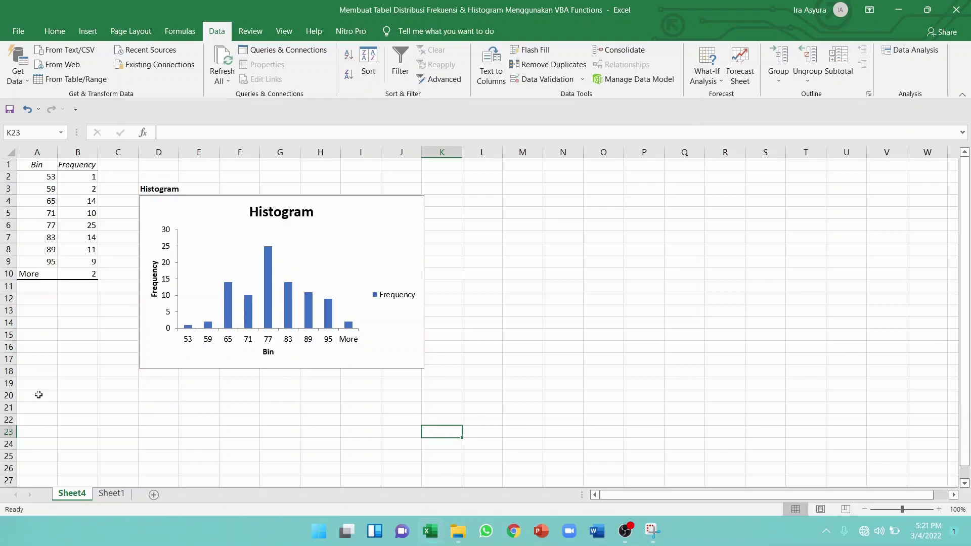
Copy the titled frequency table M12:P21 from Sheet1 and paste it into a new blank Word document
left_click(110, 496)
left_click_drag(510, 307, 632, 427)
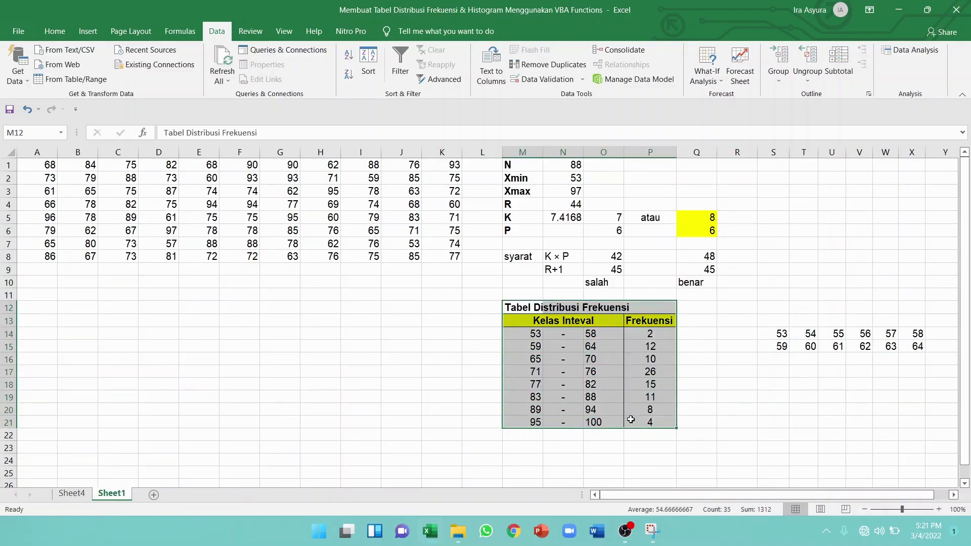
right_click(552, 354)
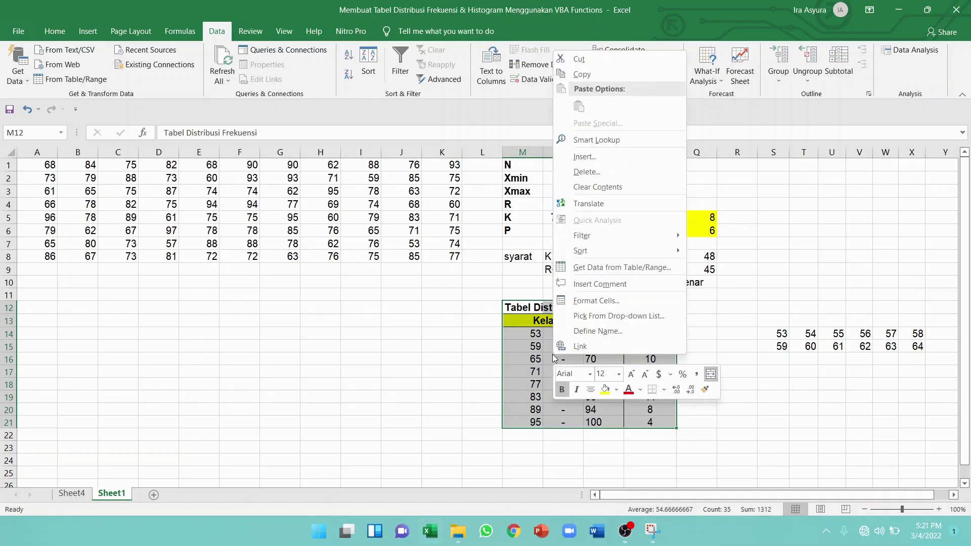
left_click(581, 74)
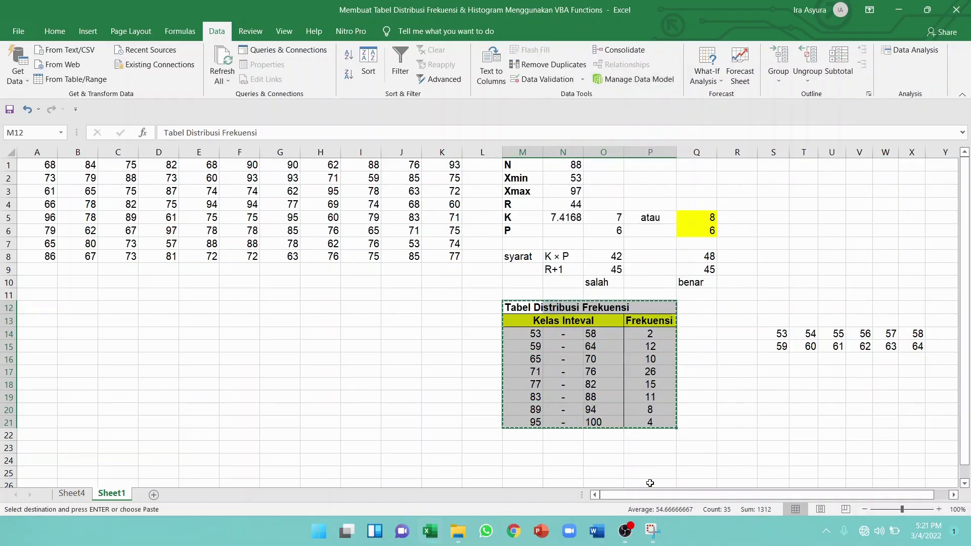
left_click(594, 540)
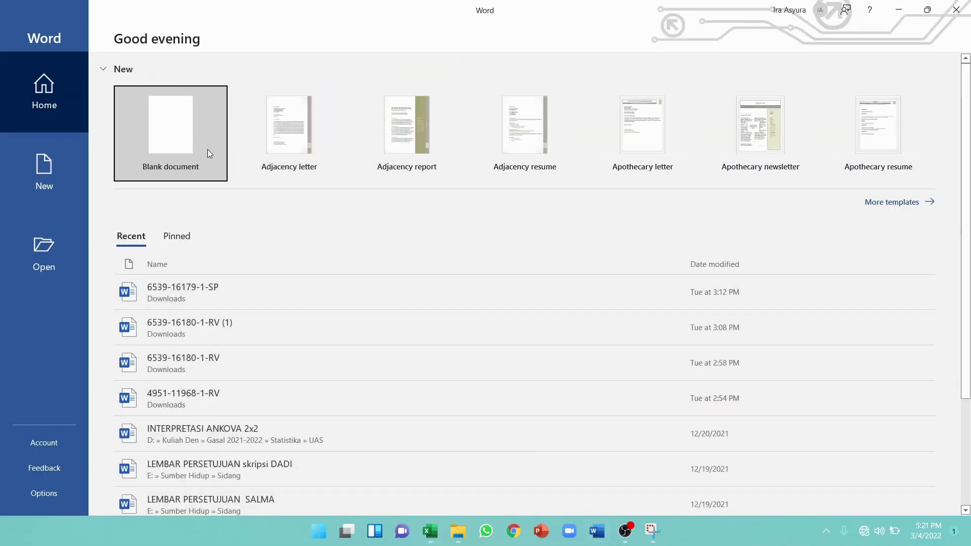
left_click(193, 146)
key("ctrl+v")
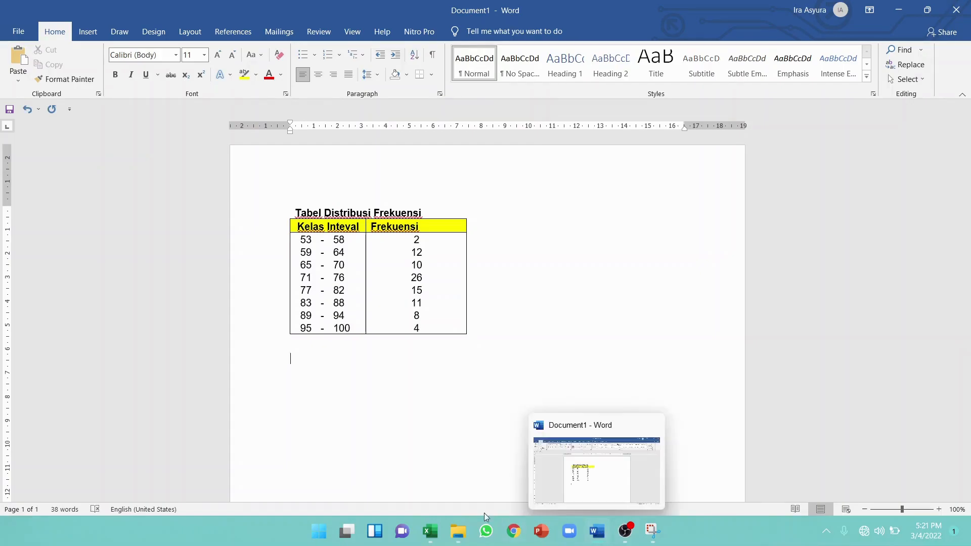
Copy the histogram chart from Sheet4 of the Excel workbook and paste it below the frequency table in the Word document
left_click(429, 531)
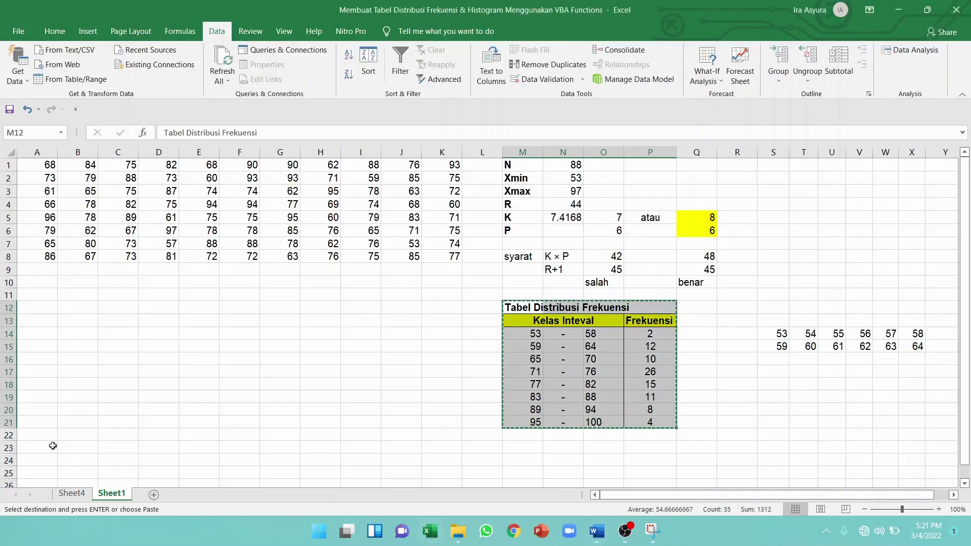
left_click(71, 493)
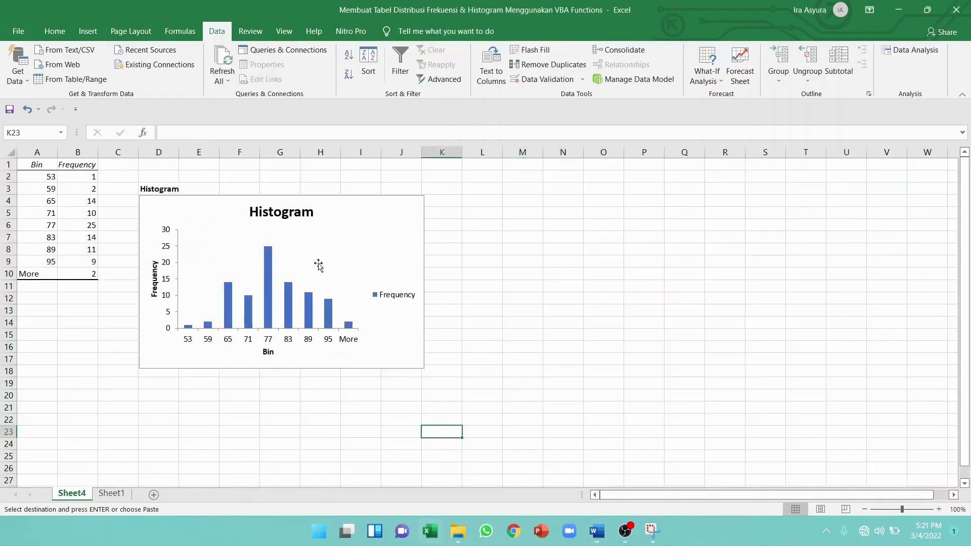
left_click(375, 250)
right_click(374, 248)
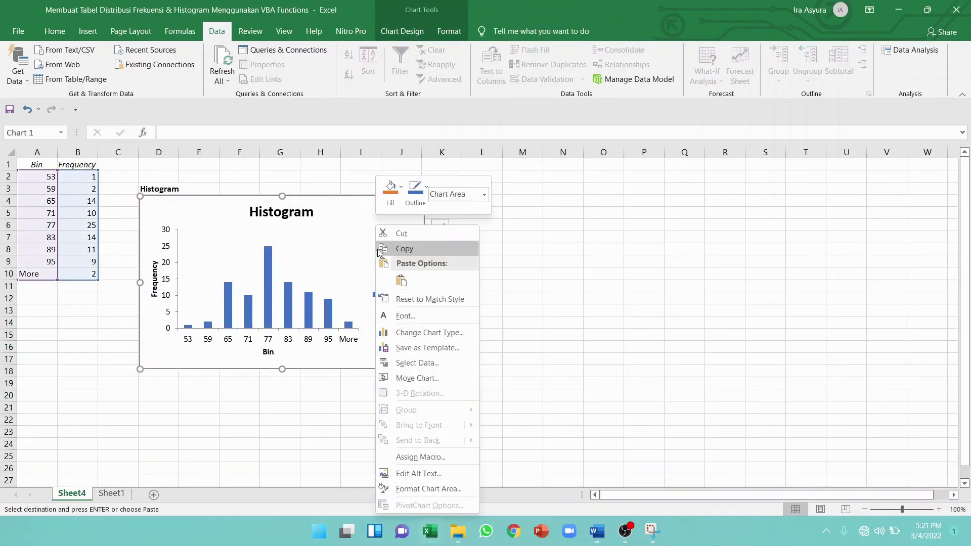
left_click(407, 251)
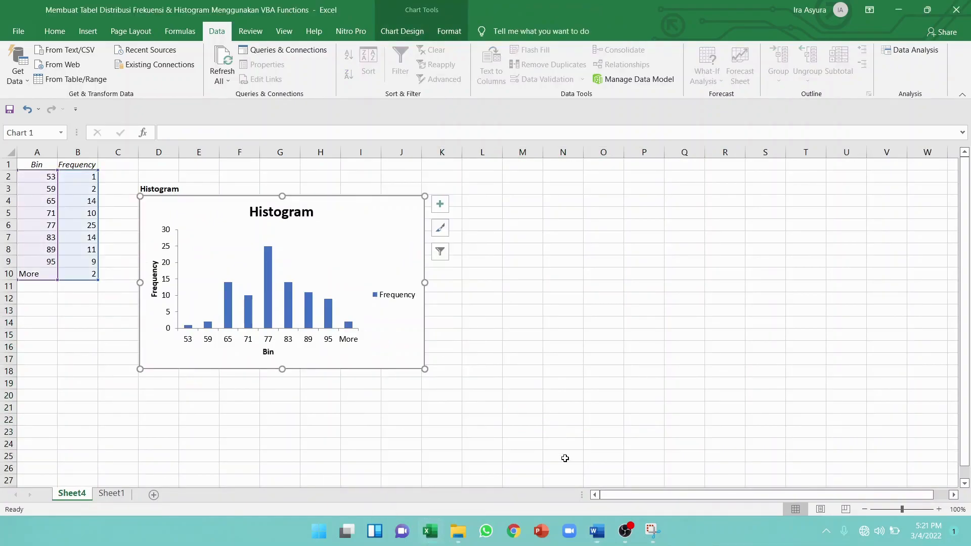
left_click(596, 531)
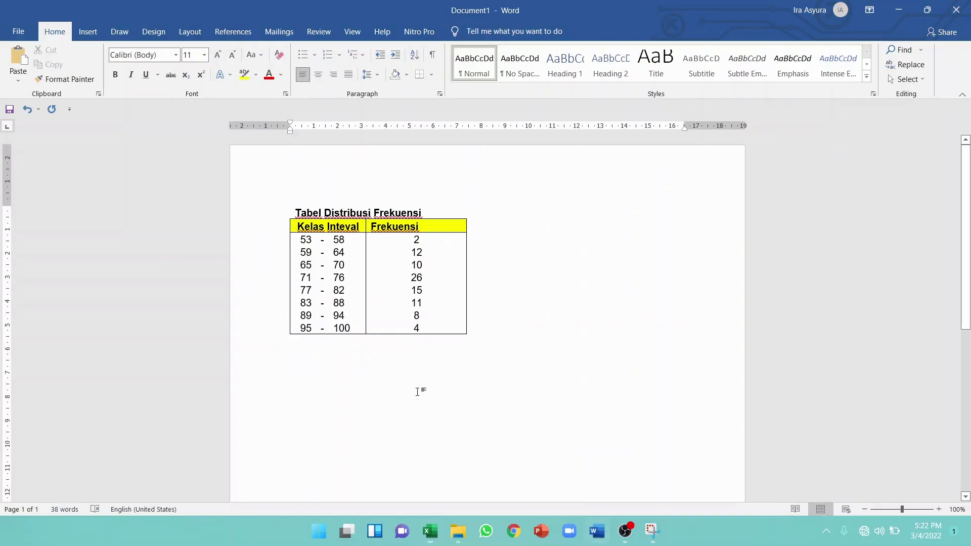
key("ctrl+v")
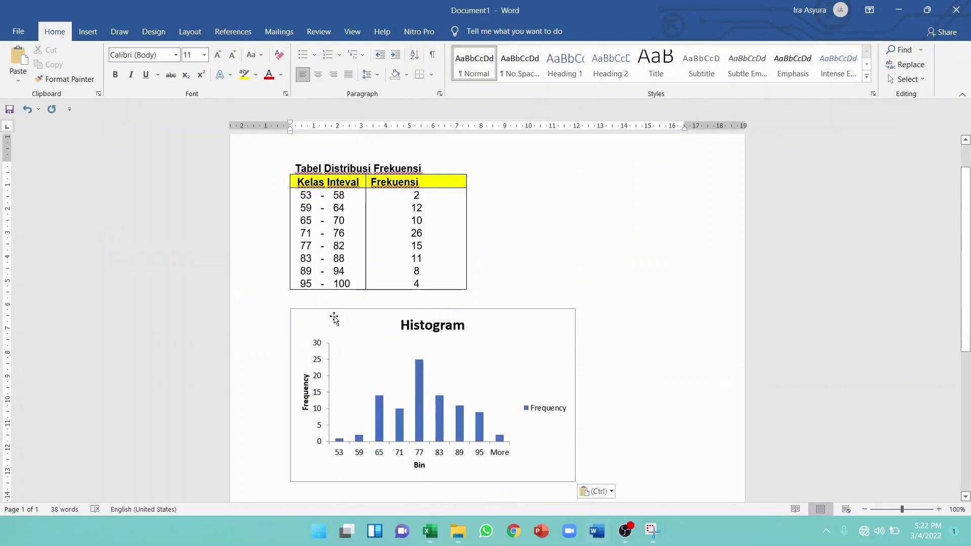
Add the bold heading "Histogram" on its own line between the frequency table and the chart
left_click(312, 301)
key("Return")
key("ctrl+b")
type("Histogram")
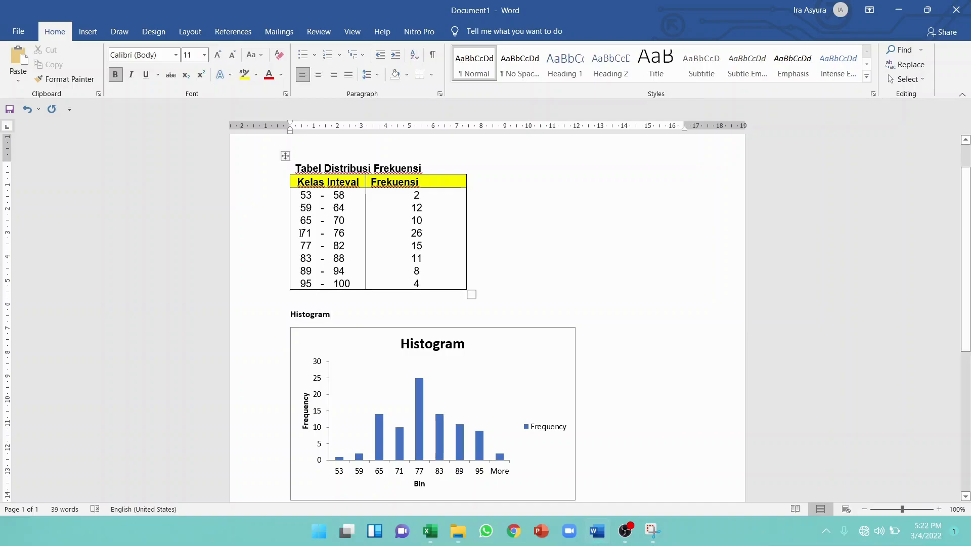
Format the "Histogram" heading above the chart in Arial, size 12, to match the table title
left_click(309, 168)
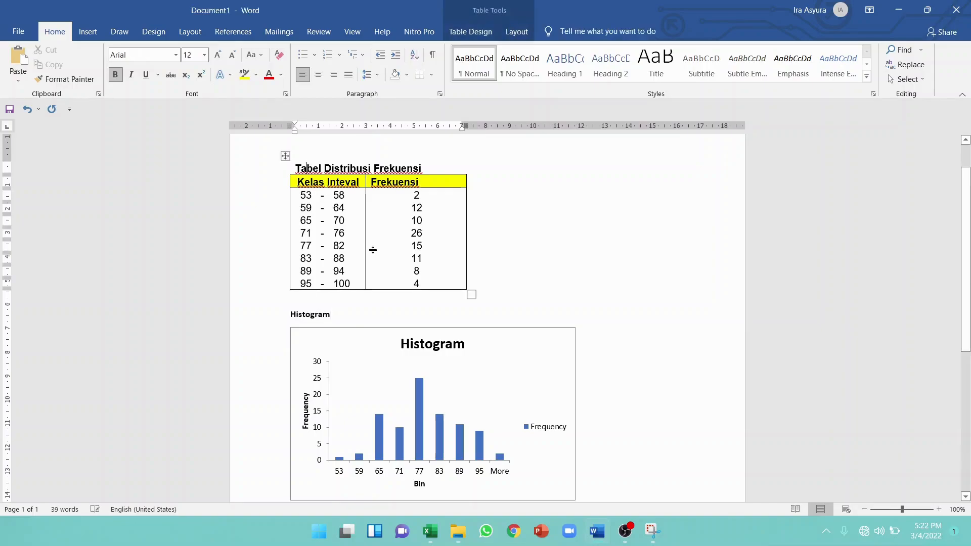
left_click_drag(367, 317, 269, 312)
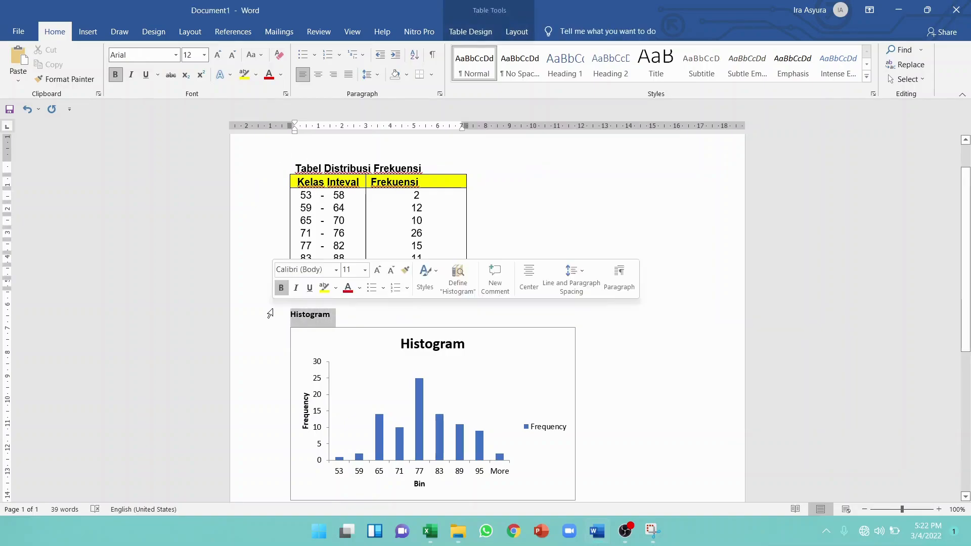
left_click(175, 55)
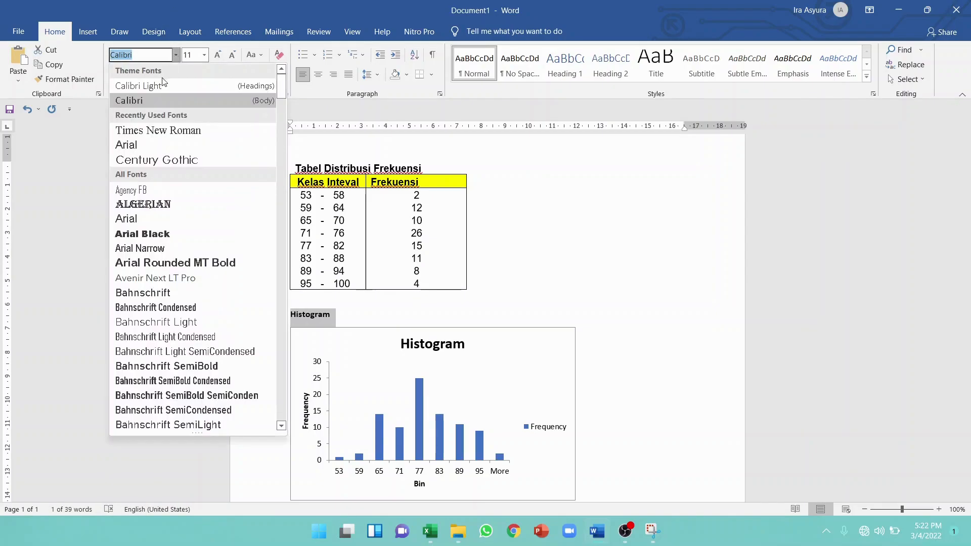
left_click(146, 146)
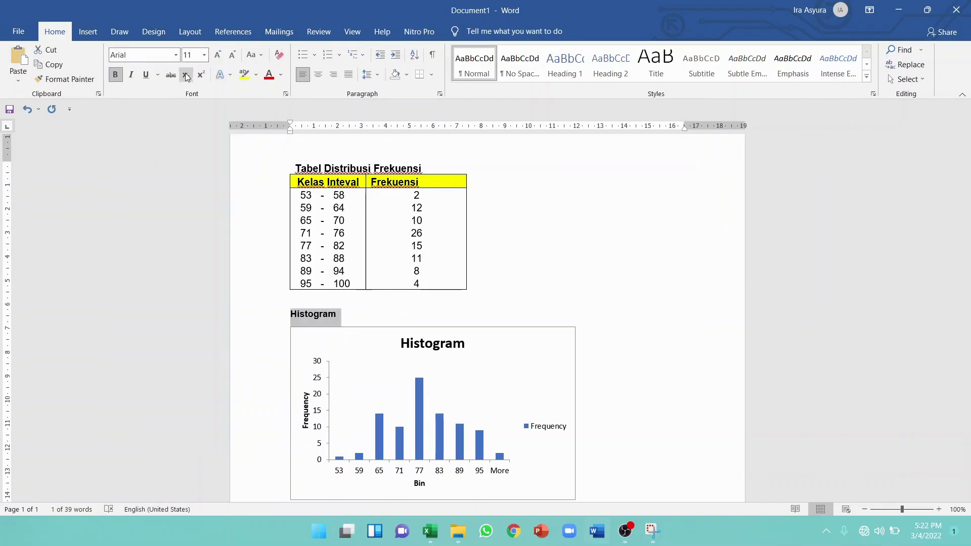
left_click(194, 57)
type("12")
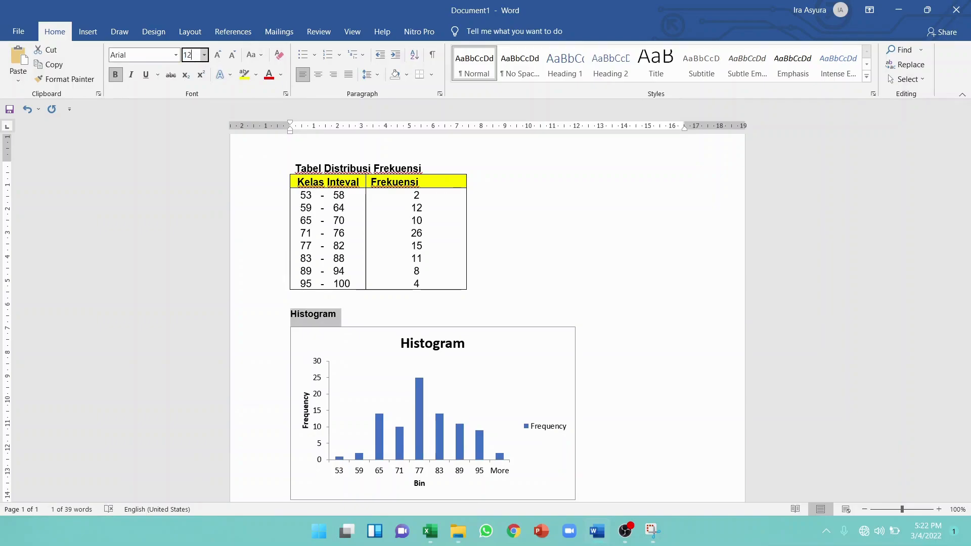
key("Return")
left_click(616, 312)
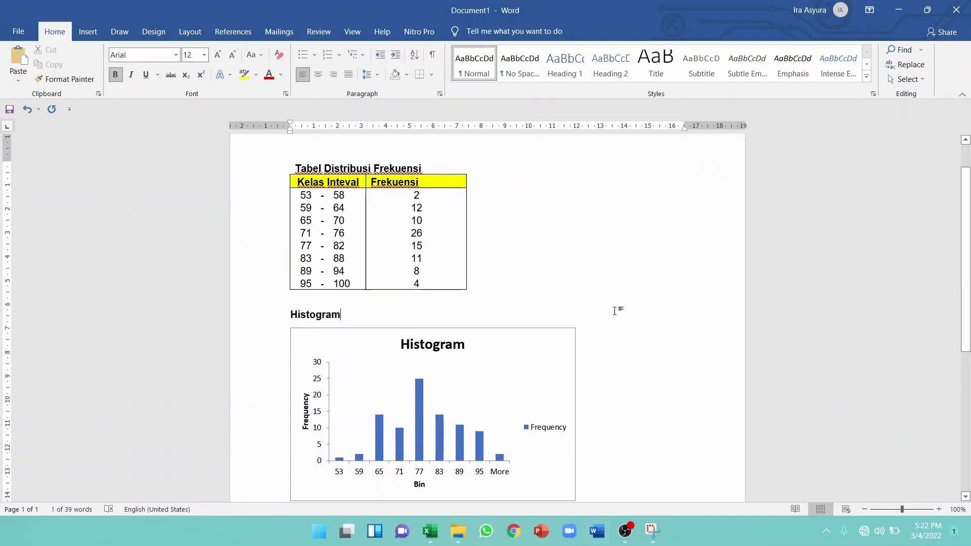